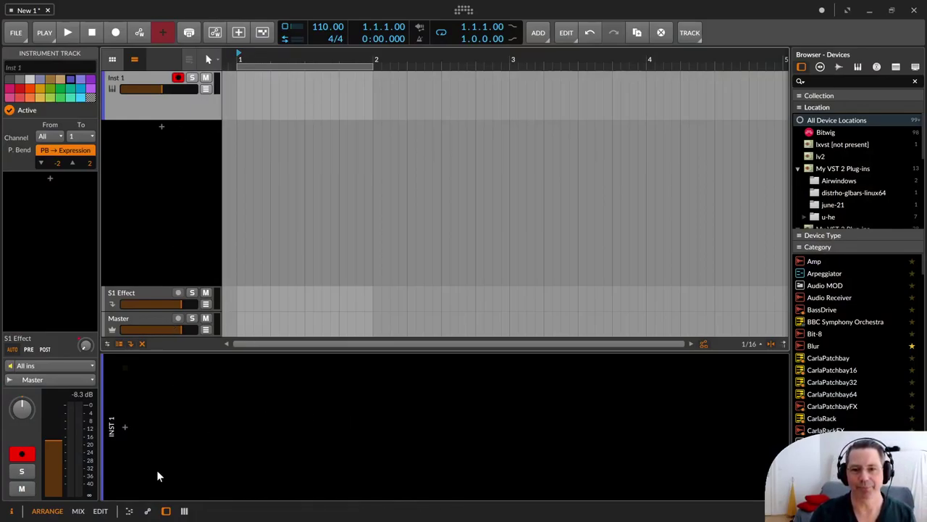
# Insert the E-Kick drum device into the instrument track's empty device chain
pyautogui.click(125, 427)
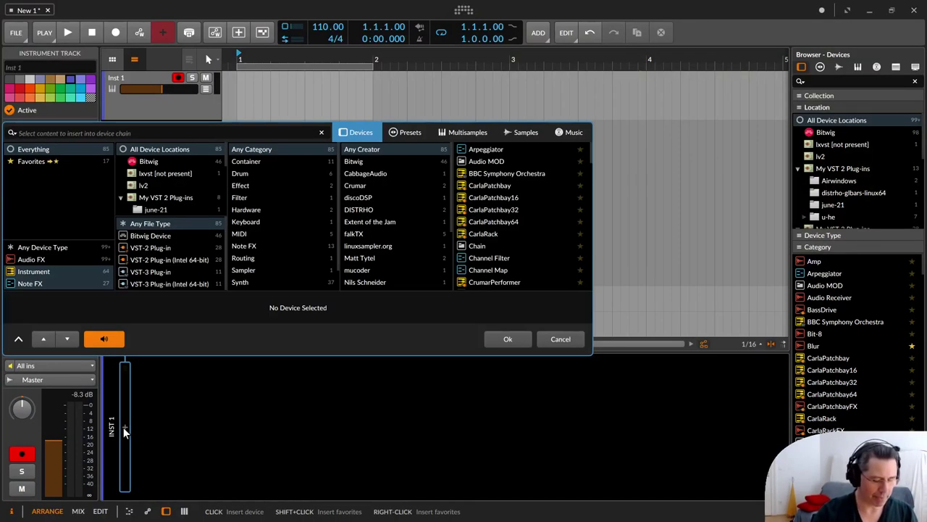
pyautogui.write('iick')
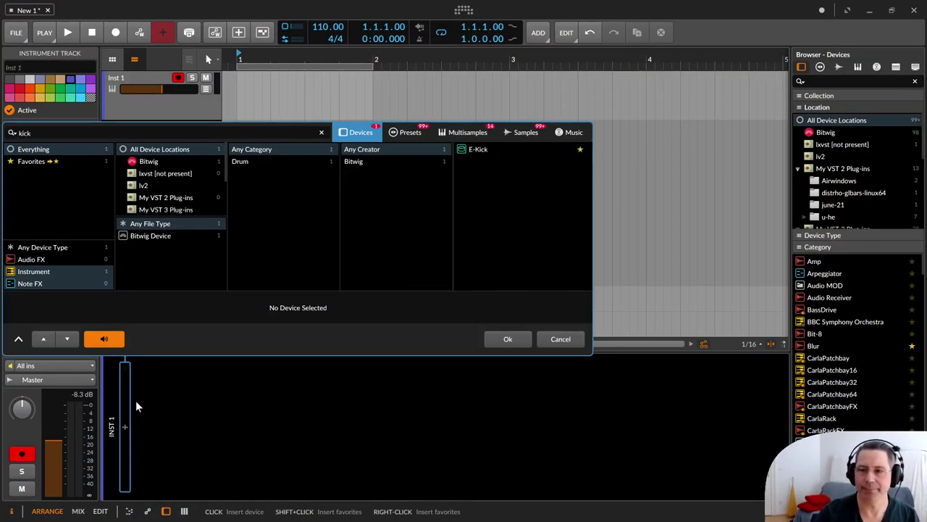
pyautogui.click(505, 148)
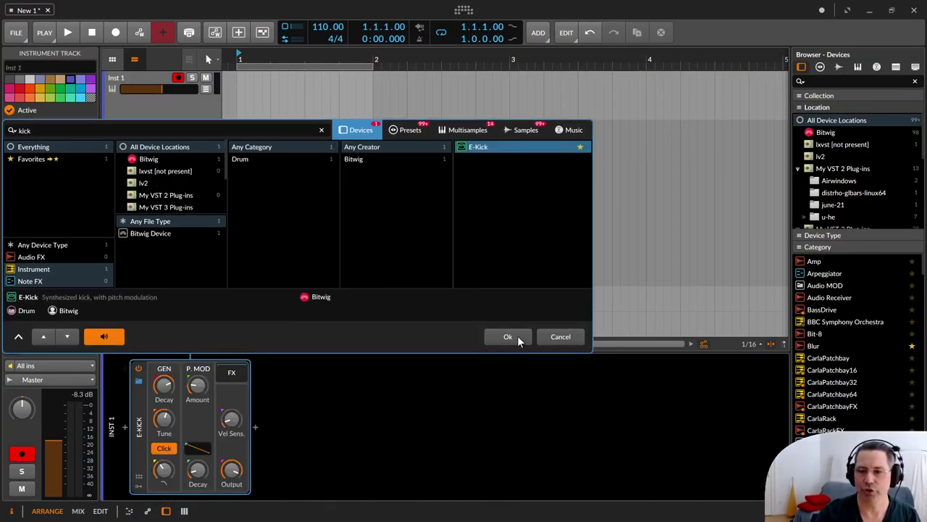
pyautogui.click(508, 337)
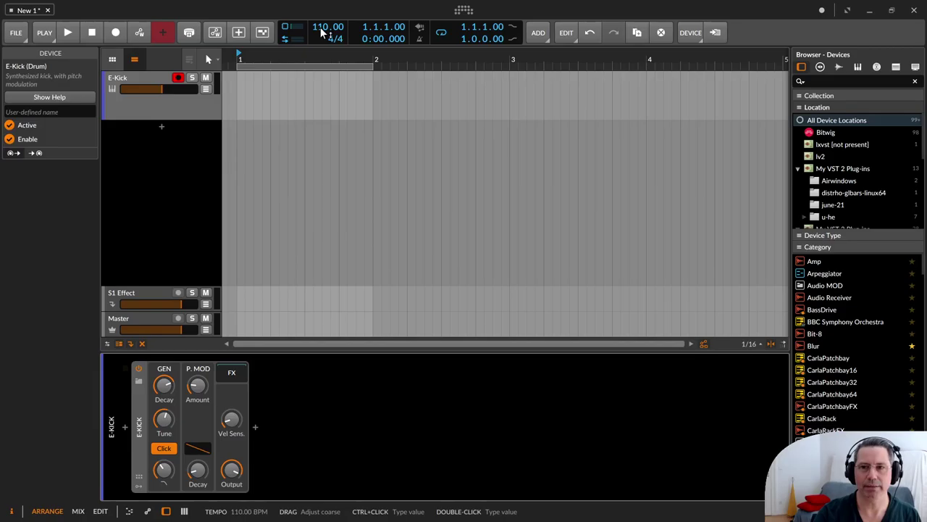
# Create a one-bar clip at bar 1 on the E-Kick track and open it for note editing
pyautogui.click(441, 33)
pyautogui.click(441, 33)
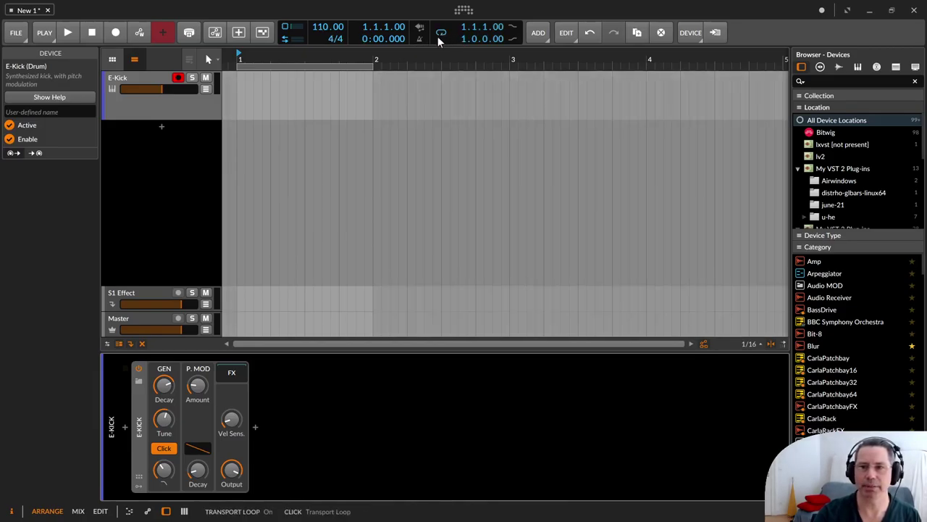
pyautogui.click(303, 65)
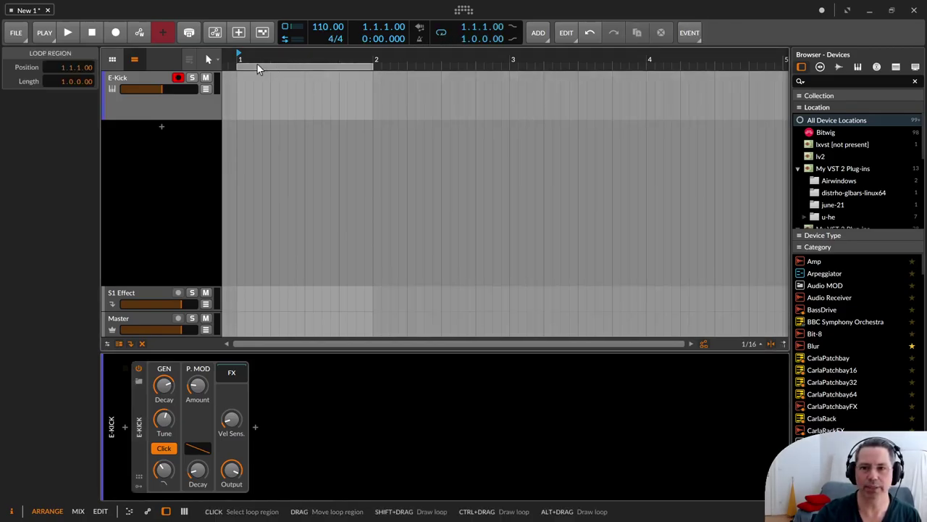
pyautogui.doubleClick(303, 89)
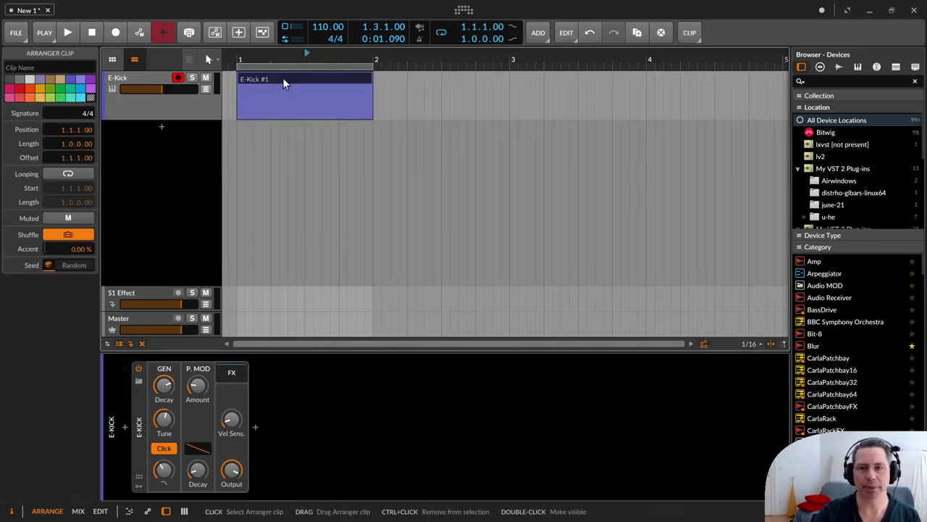
pyautogui.doubleClick(283, 78)
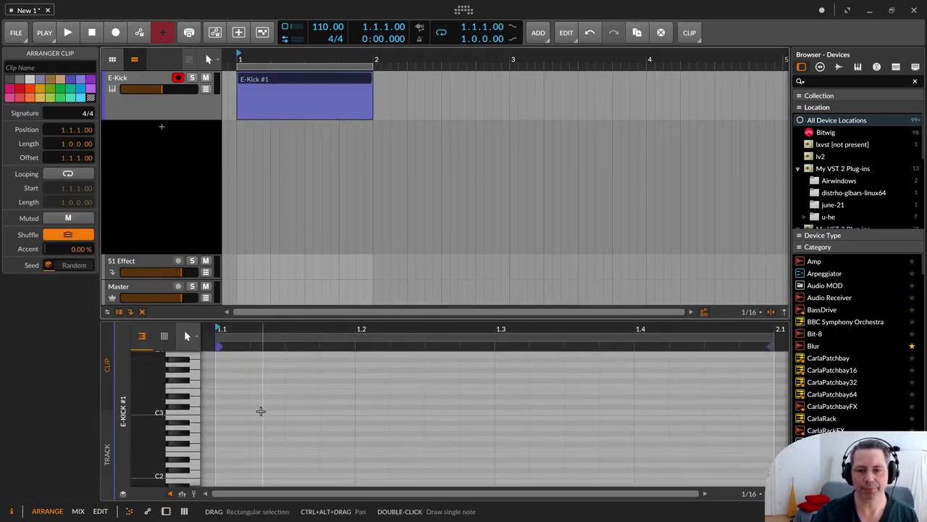
# Draw four sixteenth-length C3 notes in the kick clip, starting at beats 1.1, 1.2, 1.3 and 1.4
pyautogui.click(242, 409)
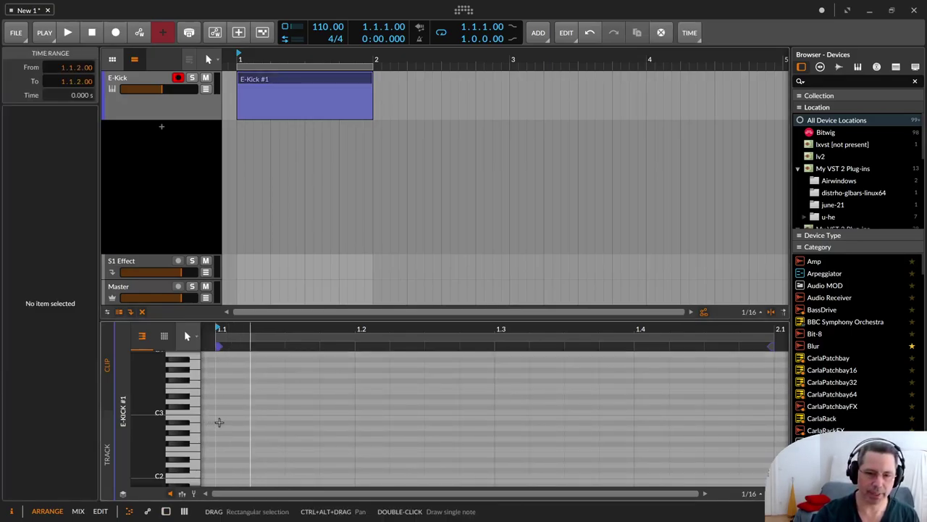
pyautogui.scroll(4, 233, 415)
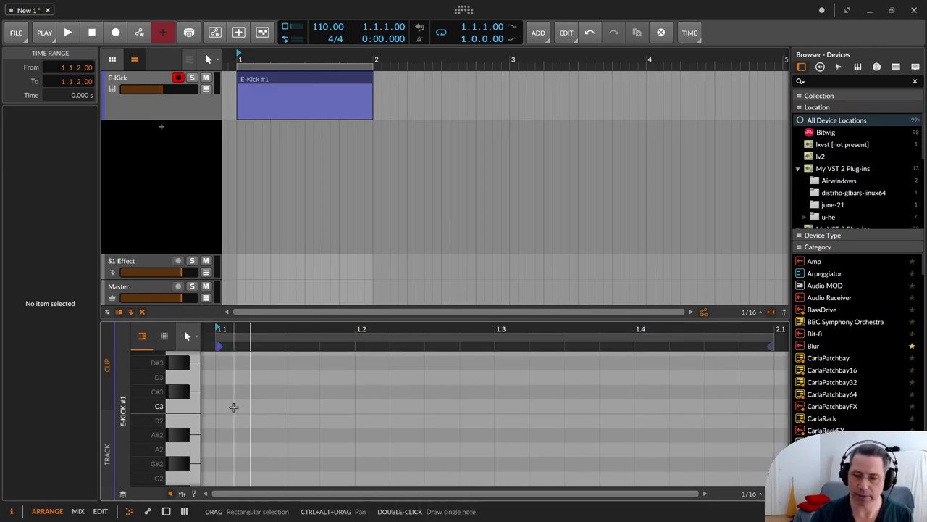
pyautogui.press('2')
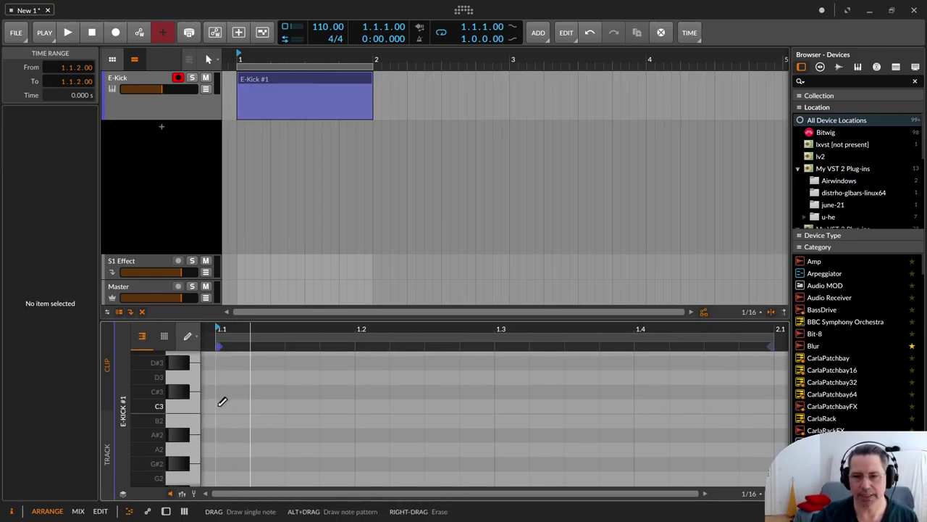
pyautogui.click(232, 407)
pyautogui.click(366, 406)
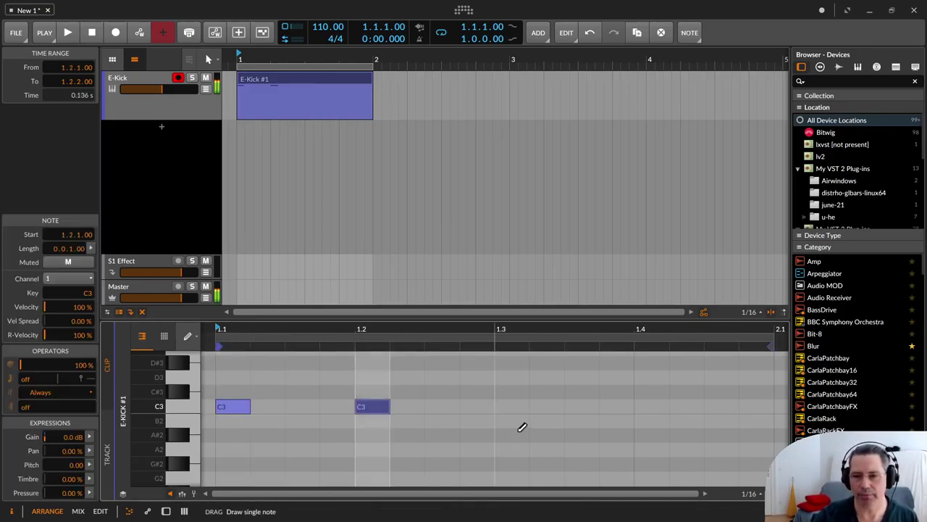
pyautogui.click(510, 407)
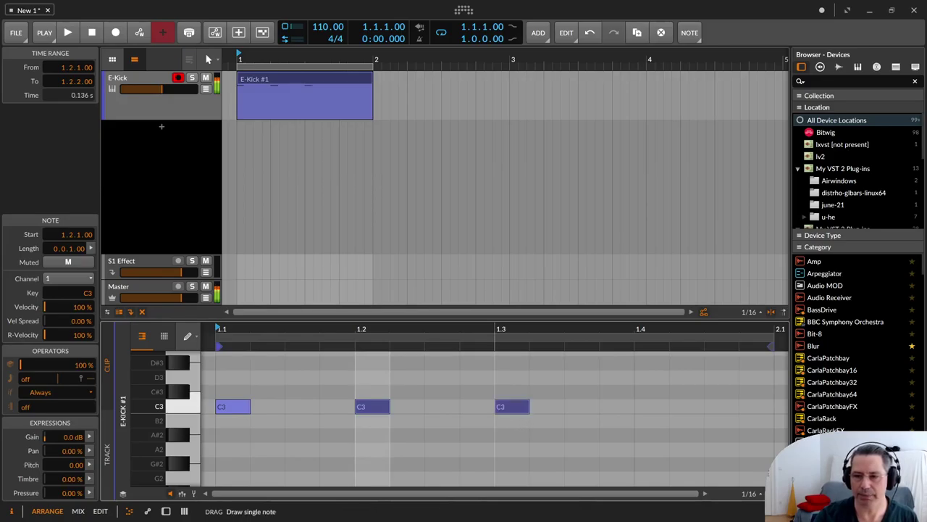
pyautogui.click(644, 405)
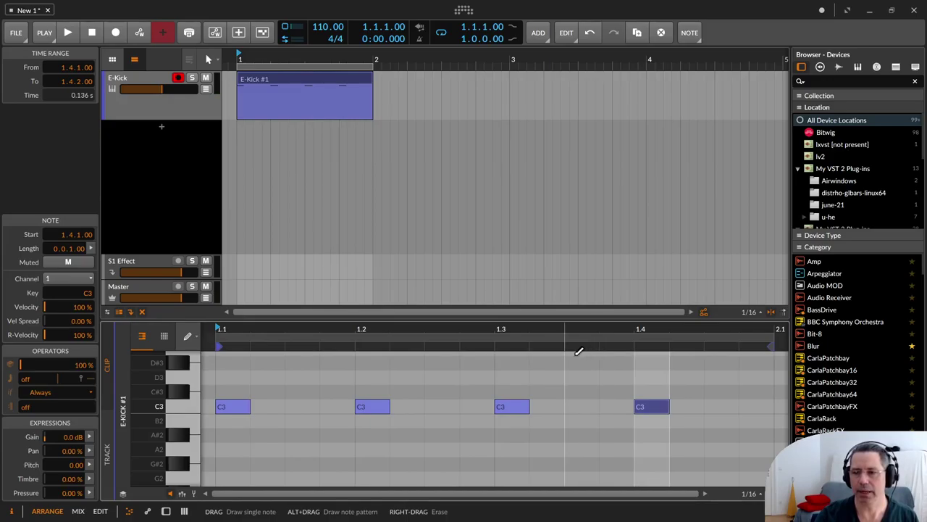
# Play back the looped kick pattern twice to hear its sound, stopping playback each time
pyautogui.click(68, 33)
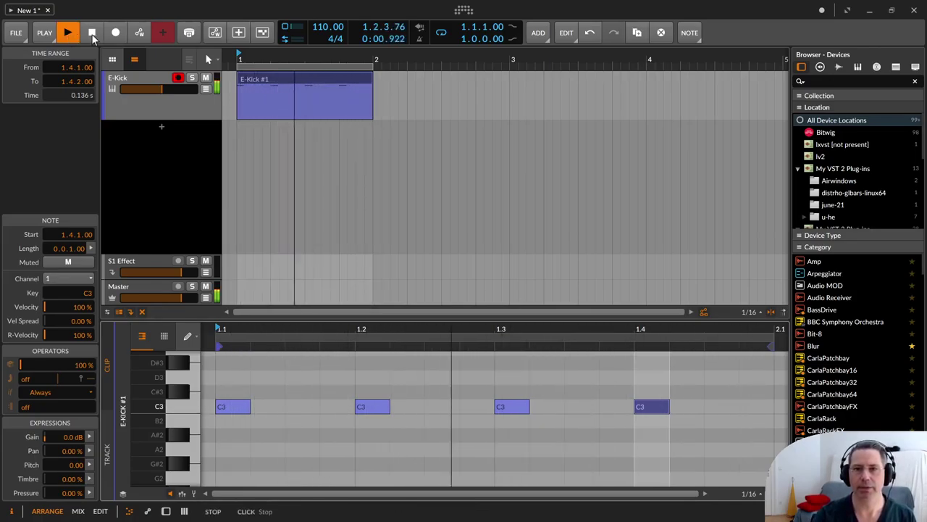
pyautogui.click(92, 33)
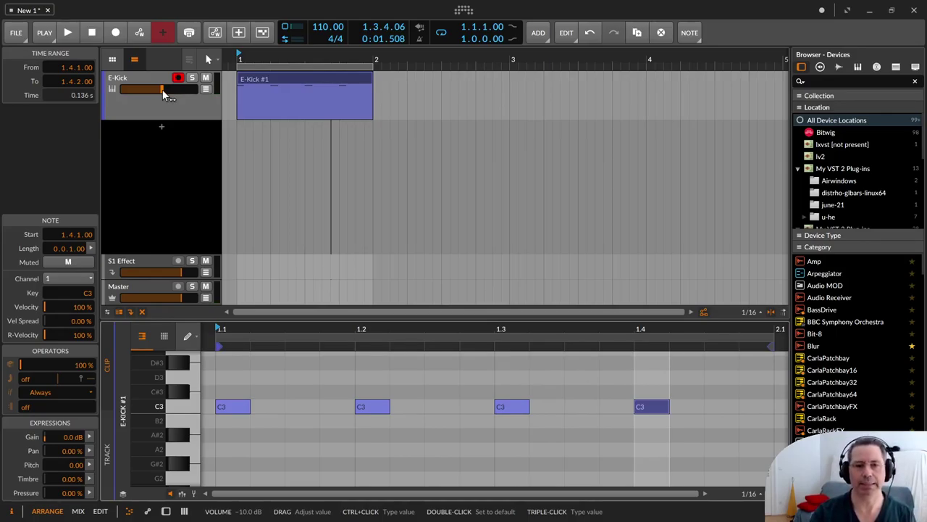
pyautogui.click(66, 34)
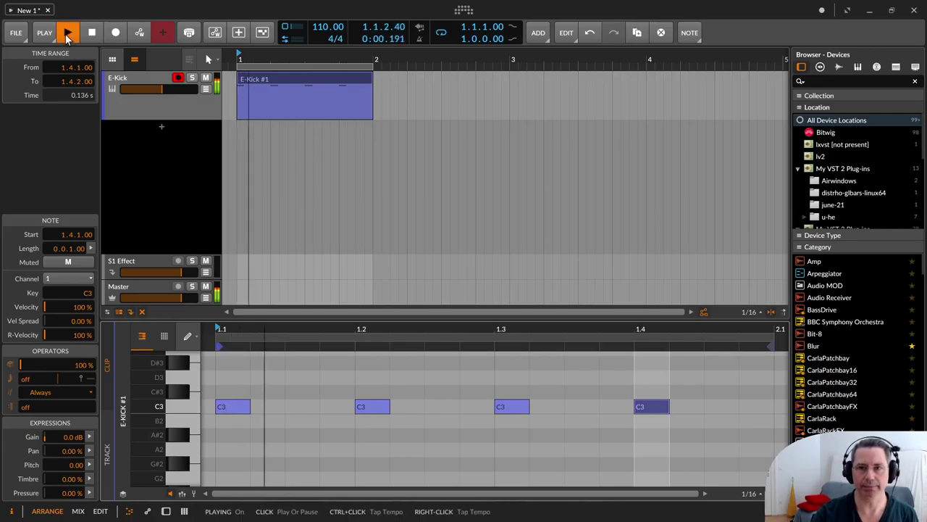
pyautogui.click(92, 33)
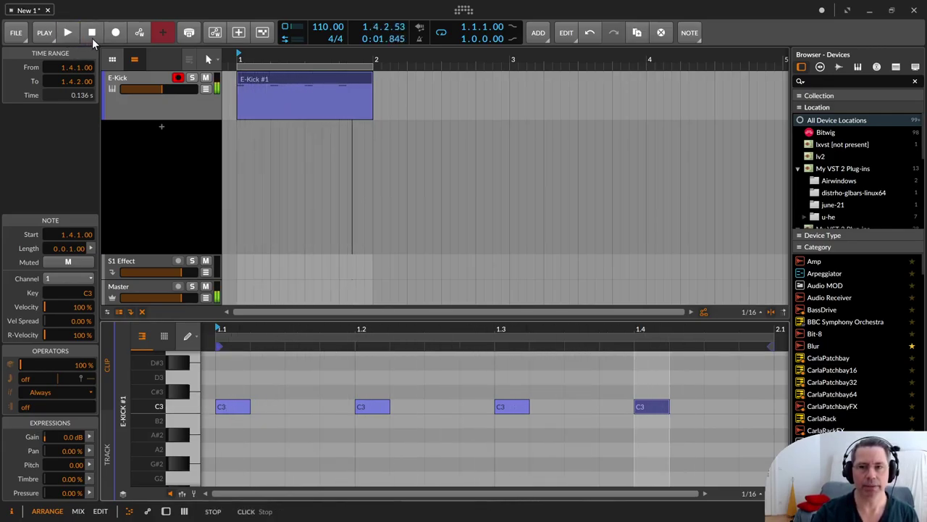
# Shorten E-Kick's oscillator decay to 425 ms while auditioning the kick pattern
pyautogui.press('d')
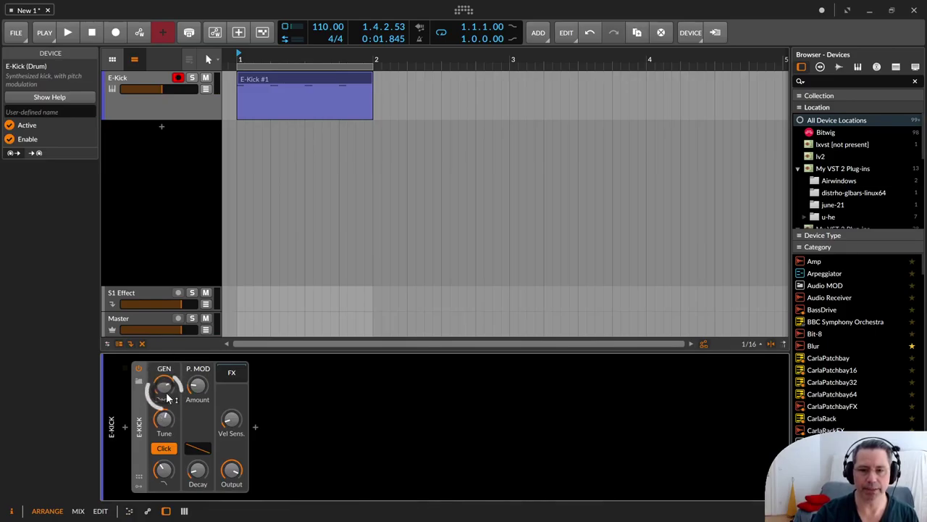
pyautogui.press('space')
pyautogui.moveTo(170, 386)
pyautogui.mouseDown()
pyautogui.moveTo(170, 421)
pyautogui.moveTo(170, 372)
pyautogui.moveTo(170, 411)
pyautogui.moveTo(170, 398)
pyautogui.mouseUp()
pyautogui.press('space')
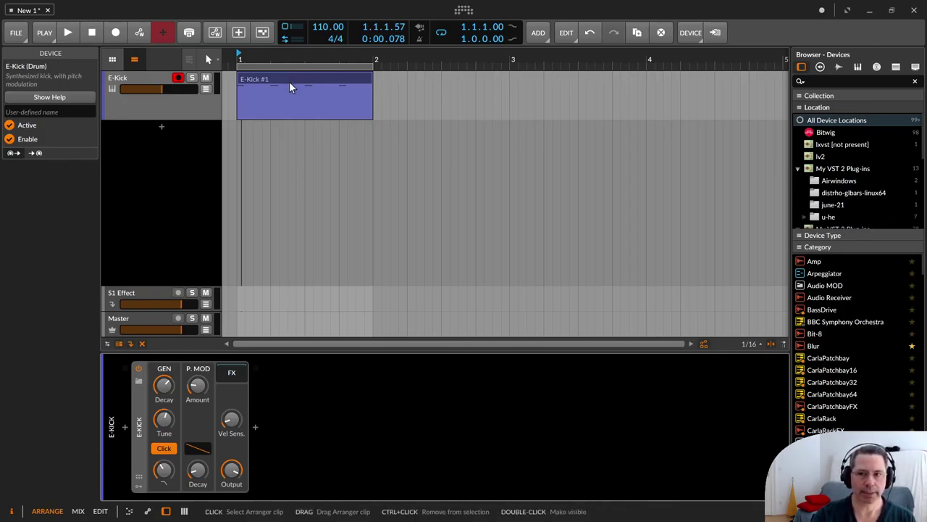
pyautogui.moveTo(163, 384); pyautogui.dragTo(164, 386)
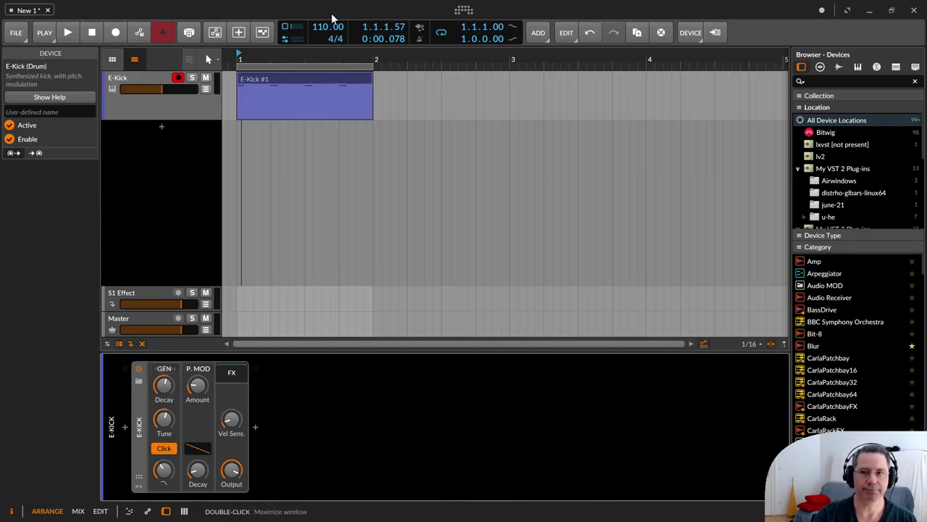
# Set the grid to 1/32 in the kick clip and shorten the first C3 note to 0.0.0.50
pyautogui.doubleClick(294, 79)
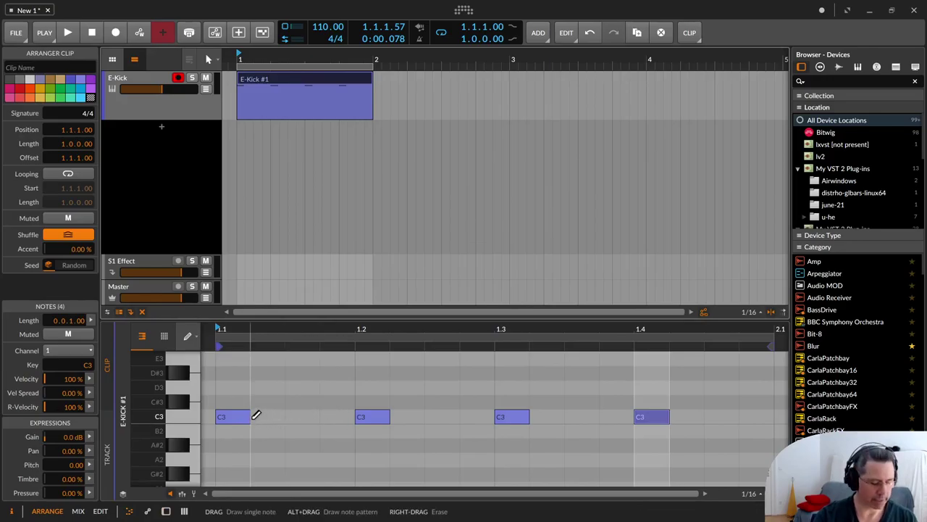
pyautogui.press('.')
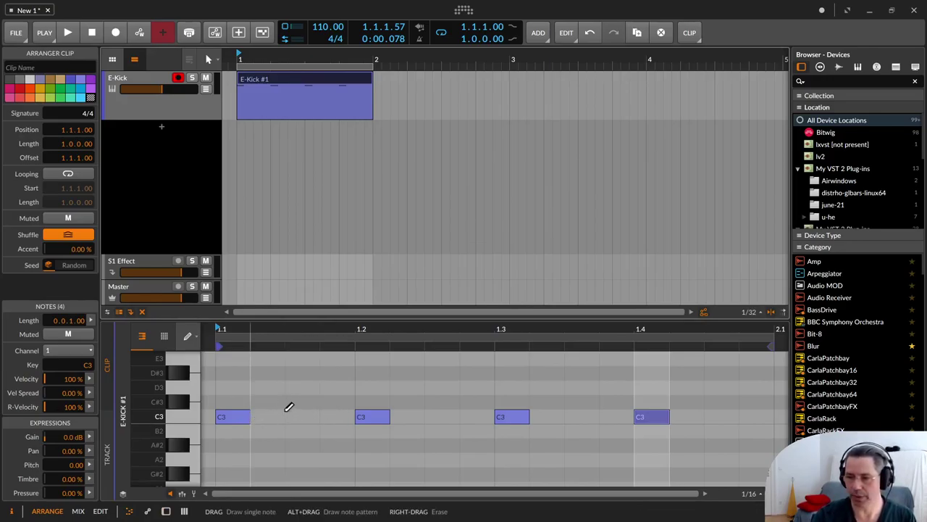
pyautogui.click(395, 386)
pyautogui.doubleClick(406, 386)
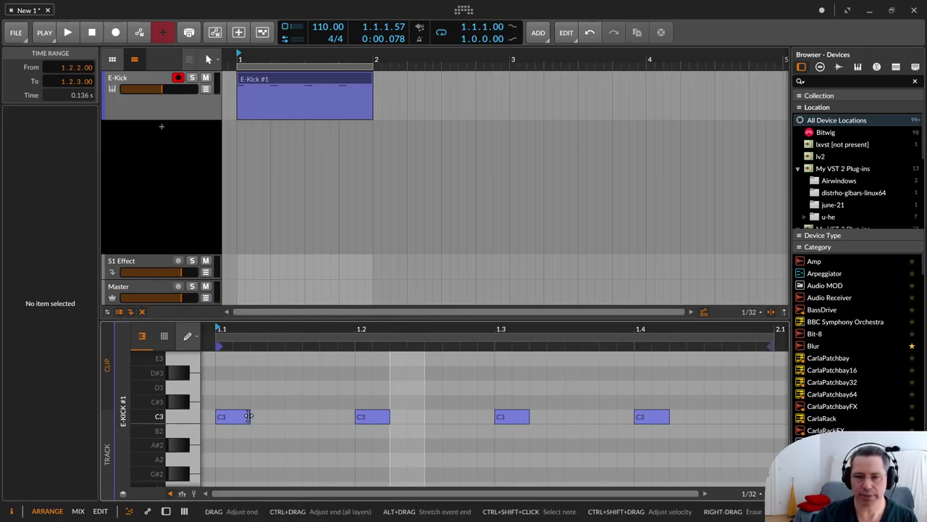
pyautogui.moveTo(249, 416); pyautogui.dragTo(233, 416)
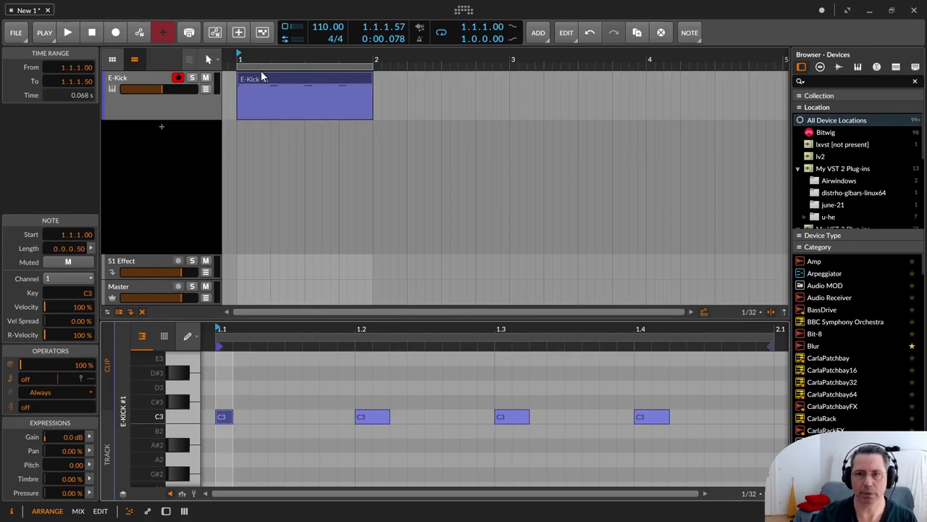
# Start playback and shorten the first C3 note further to 0.0.0.25 using the 1/64 grid
pyautogui.click(307, 75)
pyautogui.press('space')
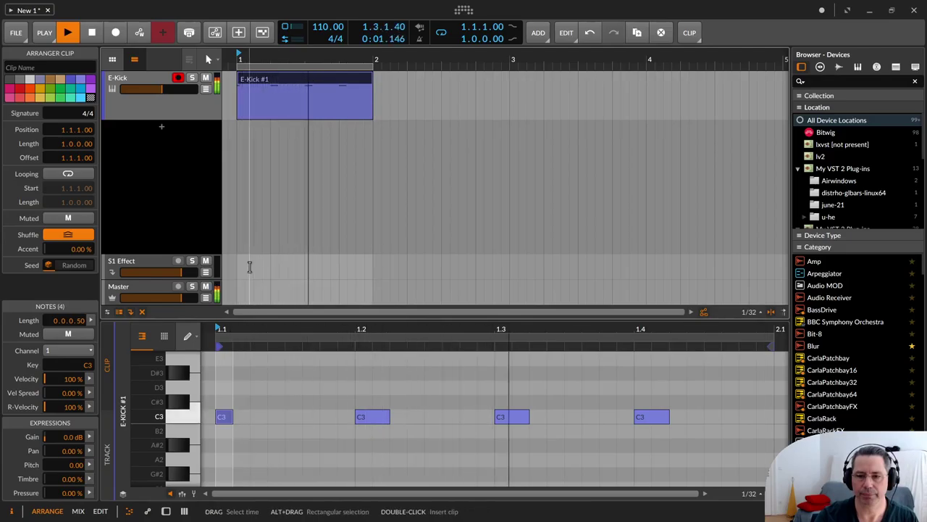
pyautogui.press('1')
pyautogui.click(263, 384)
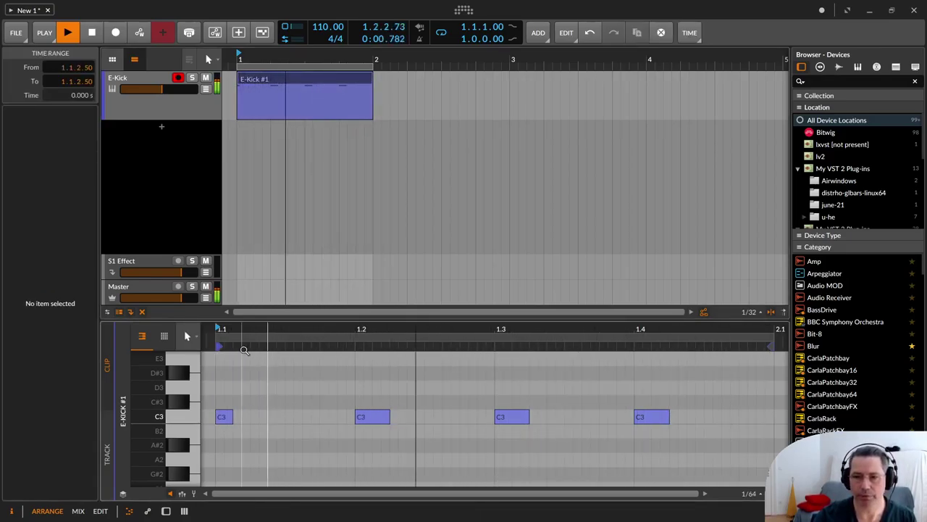
pyautogui.moveTo(241, 327); pyautogui.dragTo(265, 362)
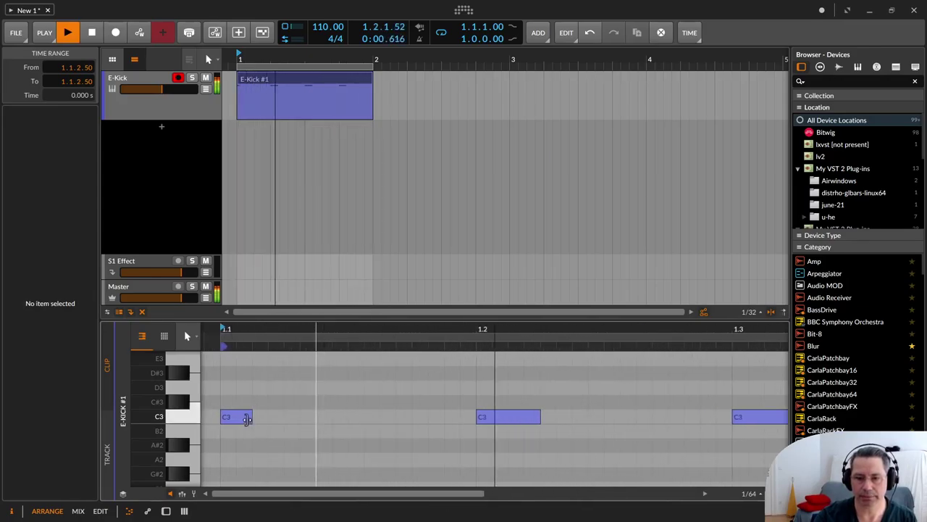
pyautogui.moveTo(247, 418); pyautogui.dragTo(236, 418)
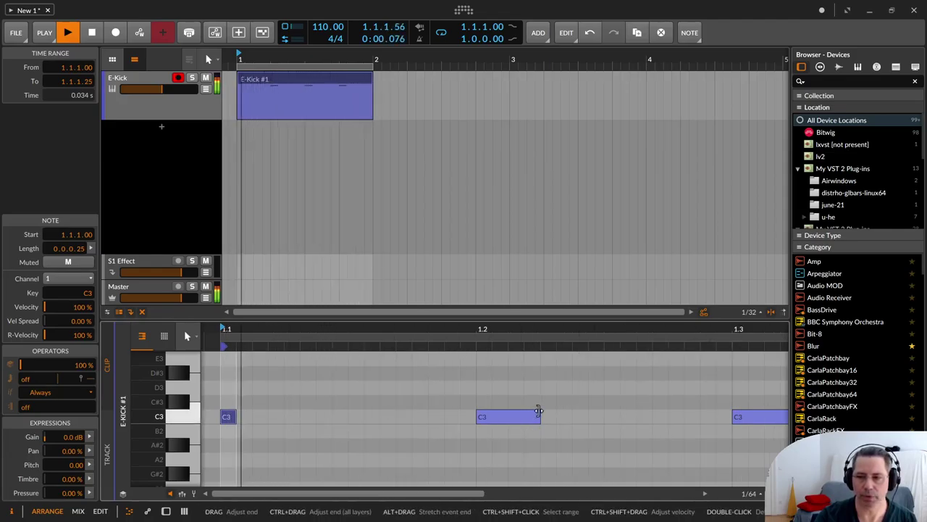
# Lengthen the C3 note at beat 1.2 to 0.0.2.25 and stop playback after listening
pyautogui.moveTo(539, 411); pyautogui.dragTo(620, 411)
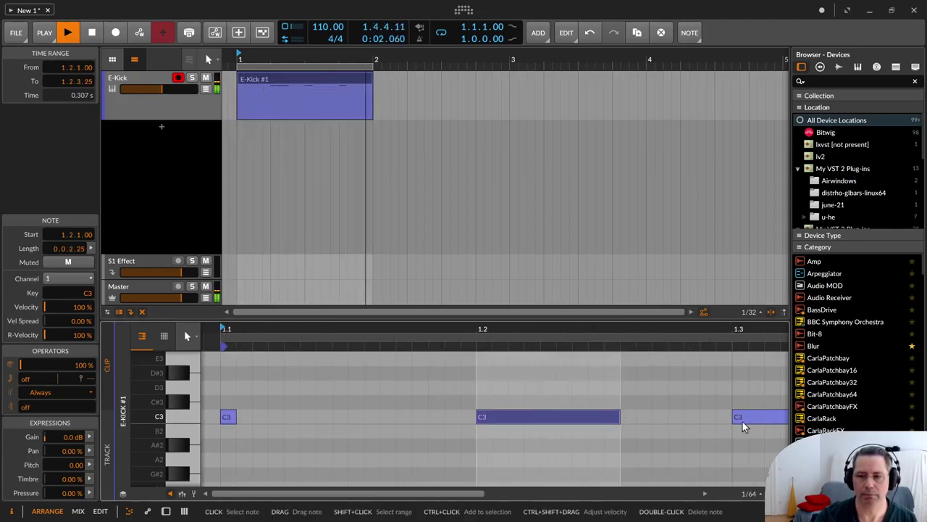
pyautogui.moveTo(478, 330); pyautogui.dragTo(398, 305)
pyautogui.click(373, 364)
pyautogui.press('space')
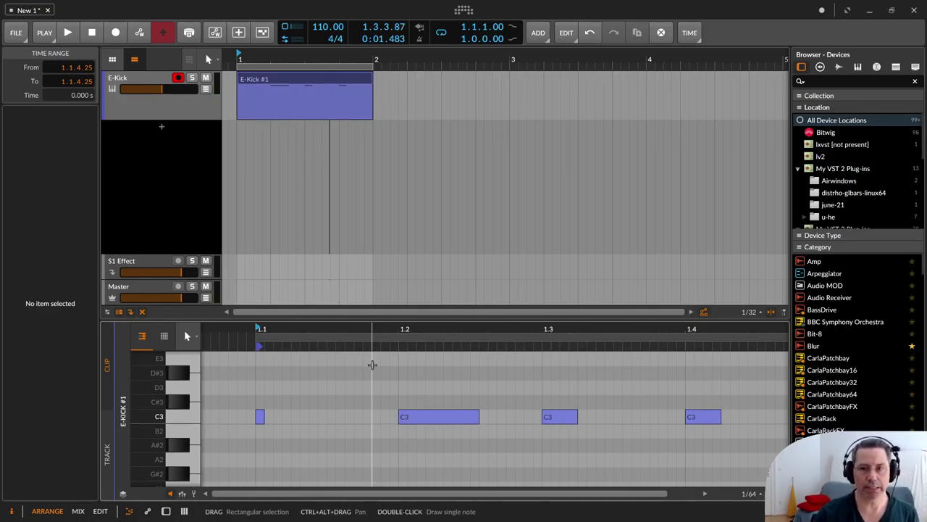
# Lengthen E-Kick's oscillator decay, then add a Note Sidechain modulator to the device and expand its envelope settings
pyautogui.press('d')
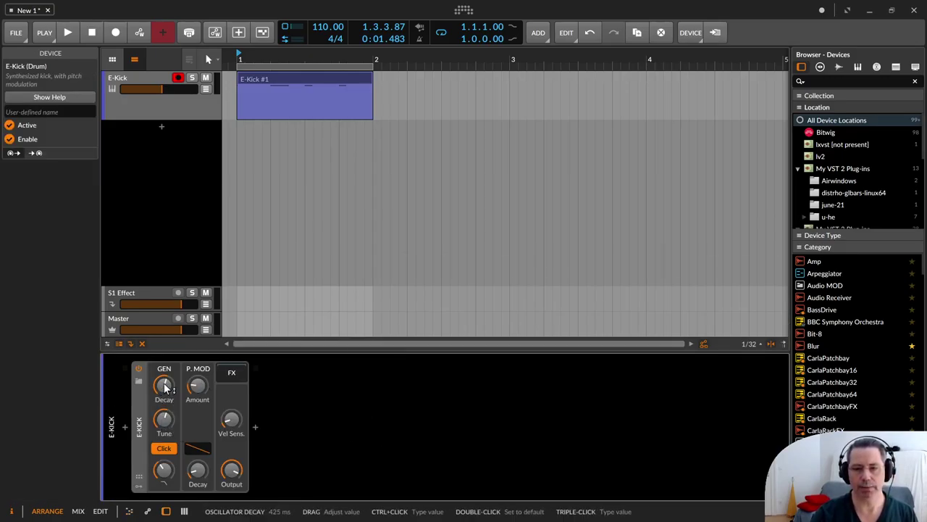
pyautogui.moveTo(166, 385); pyautogui.dragTo(166, 404)
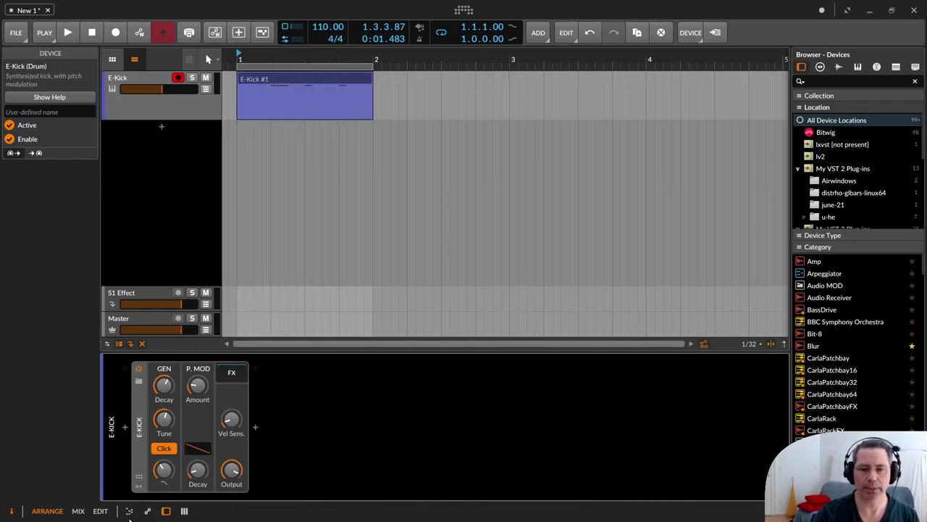
pyautogui.click(139, 485)
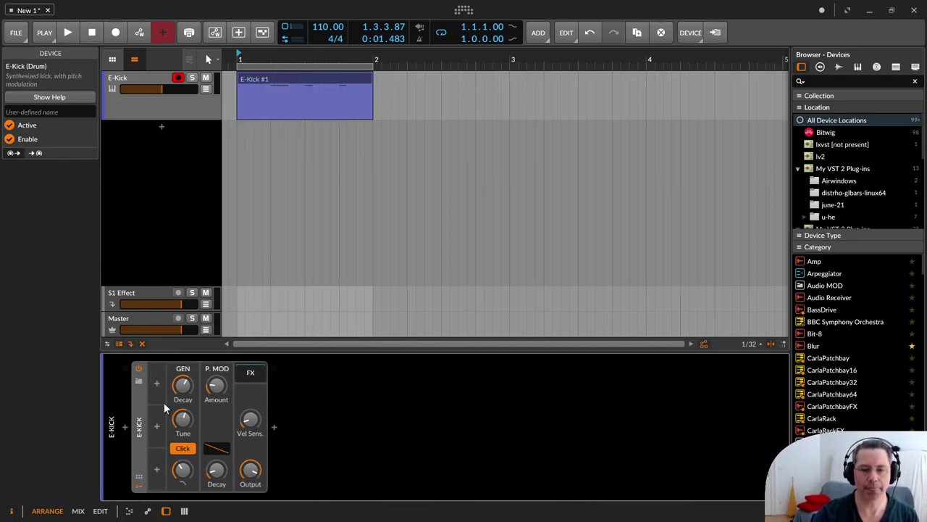
pyautogui.click(156, 384)
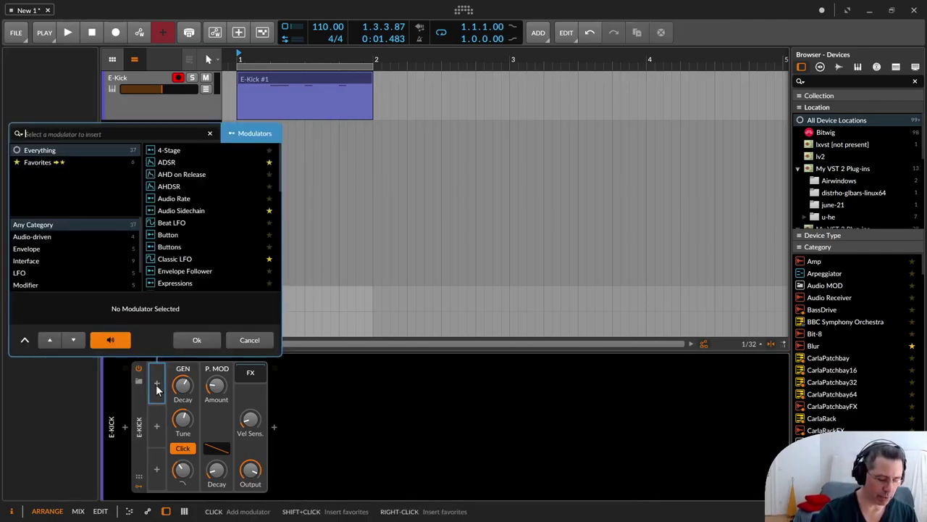
pyautogui.write('note')
pyautogui.press('Down')
pyautogui.press('Down')
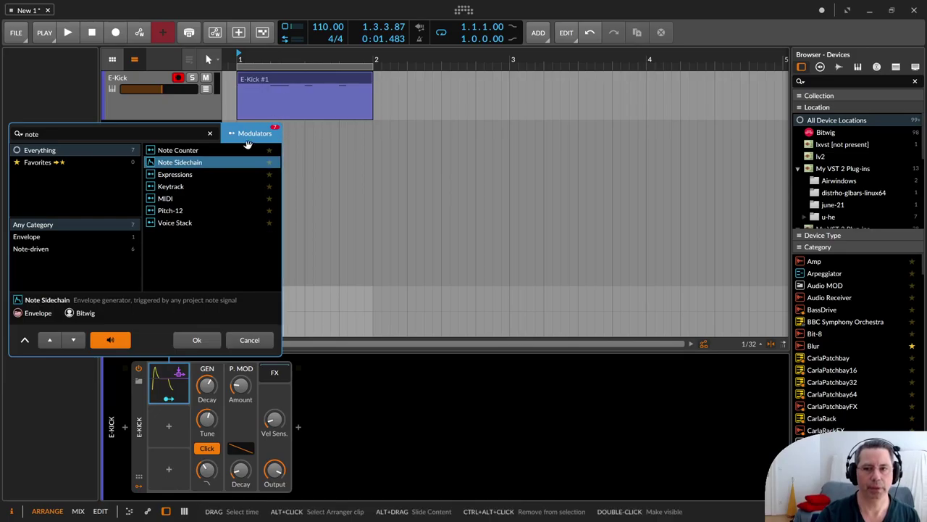
pyautogui.click(197, 338)
pyautogui.click(162, 391)
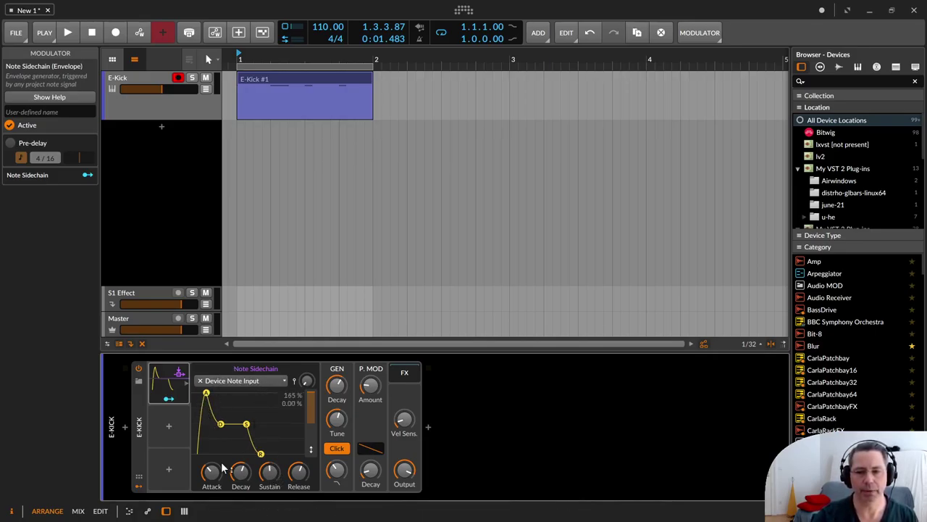
# Set the Note Sidechain's note source to E-Kick and audition the pattern with the oscillator decay at 31.6 ms
pyautogui.click(226, 381)
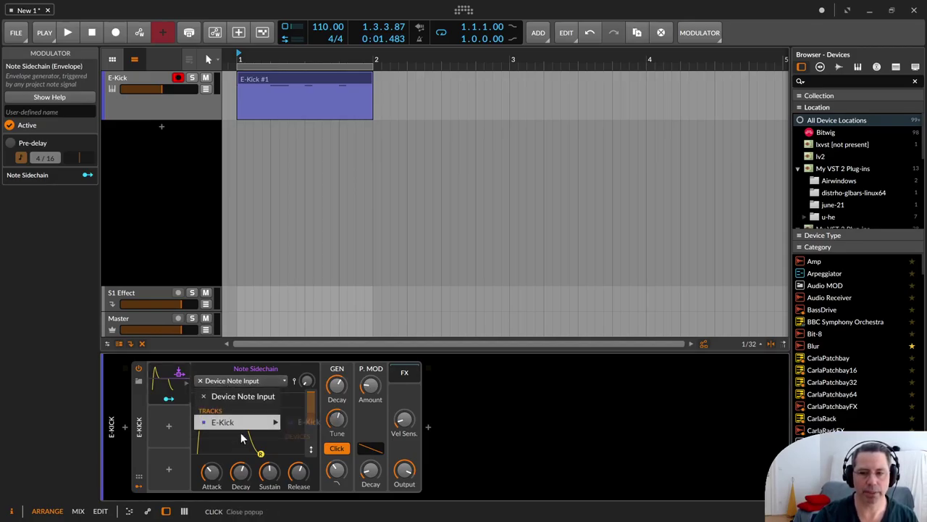
pyautogui.click(305, 421)
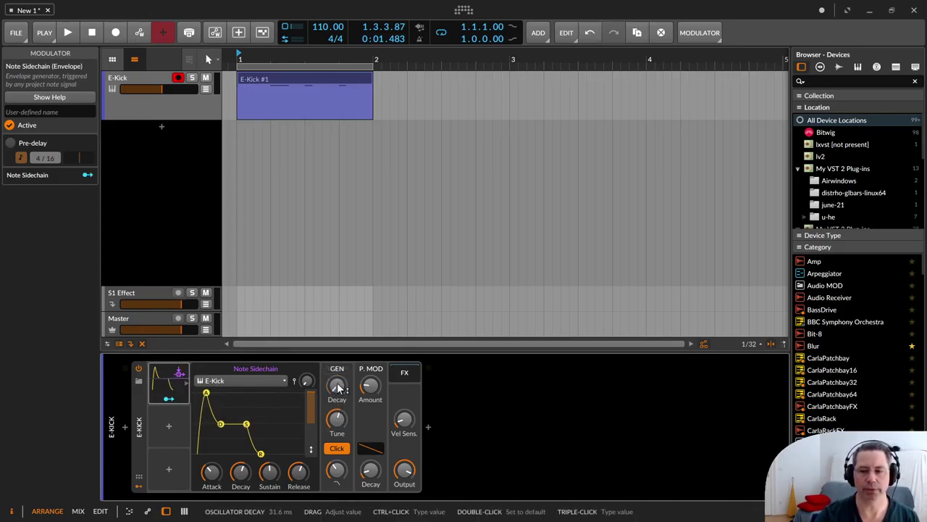
pyautogui.press('space')
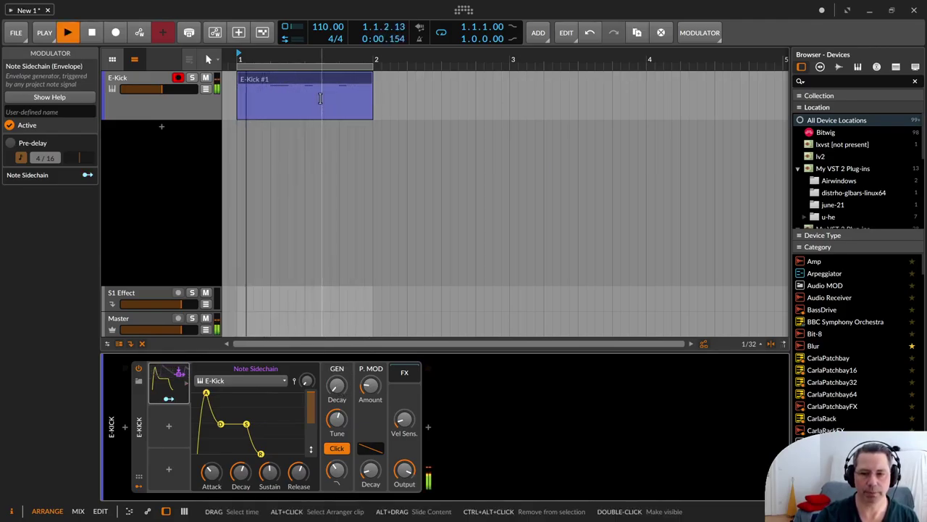
pyautogui.press('space')
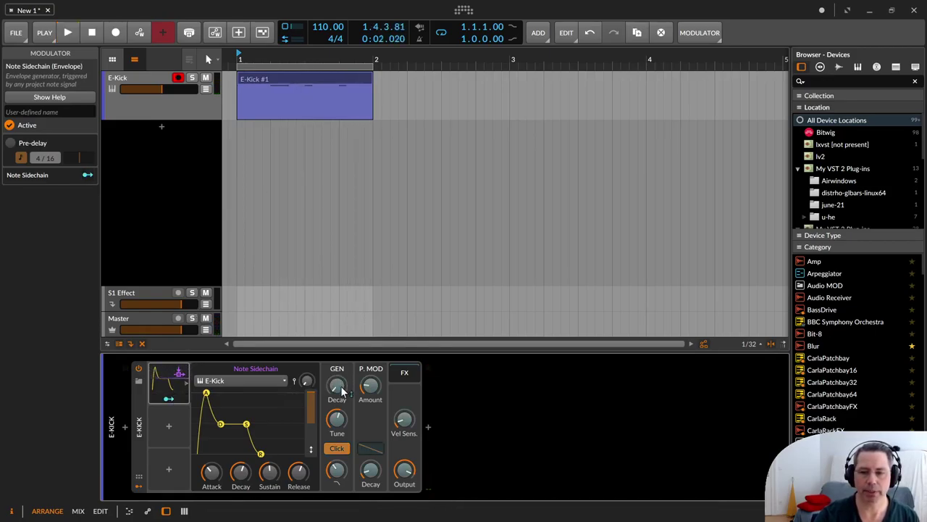
# Map the Note Sidechain modulator to E-Kick's oscillator decay with an amount of +2.000
pyautogui.click(168, 399)
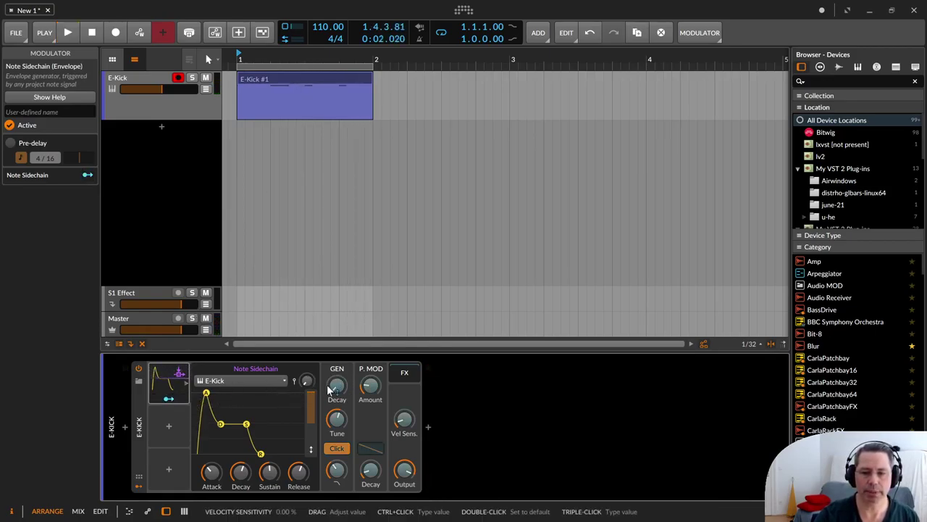
pyautogui.moveTo(337, 386); pyautogui.dragTo(337, 377)
pyautogui.click(176, 398)
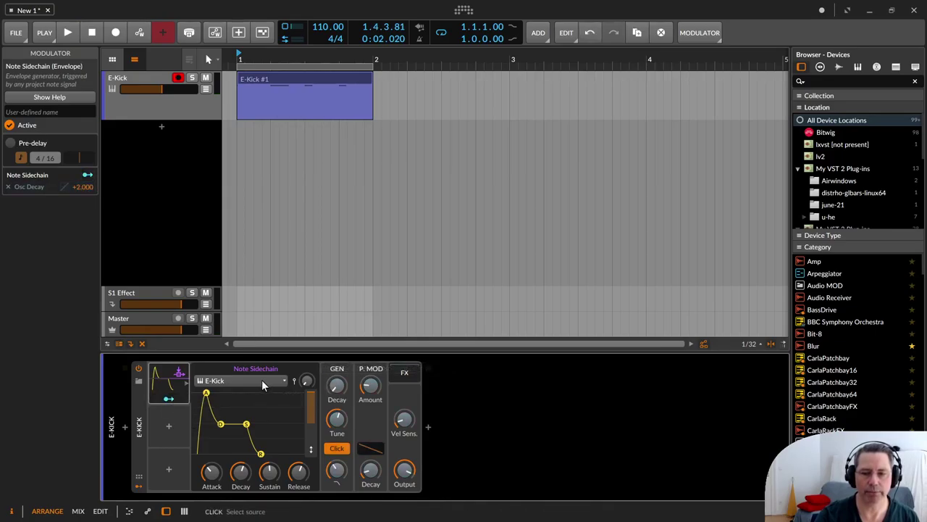
# Shape the Note Sidechain envelope with a short attack, full sustain and 4.00 % release while auditioning the pattern
pyautogui.press('space')
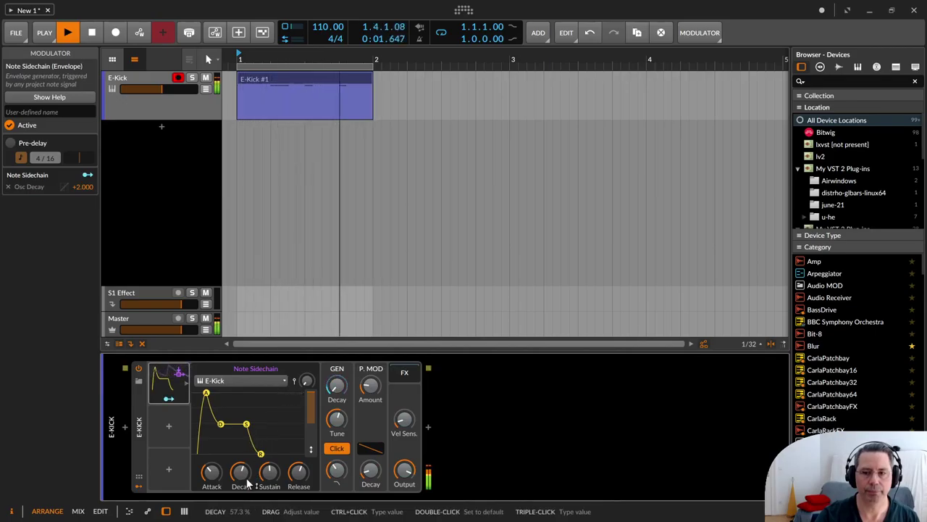
pyautogui.moveTo(209, 471); pyautogui.dragTo(292, 486)
pyautogui.press('space')
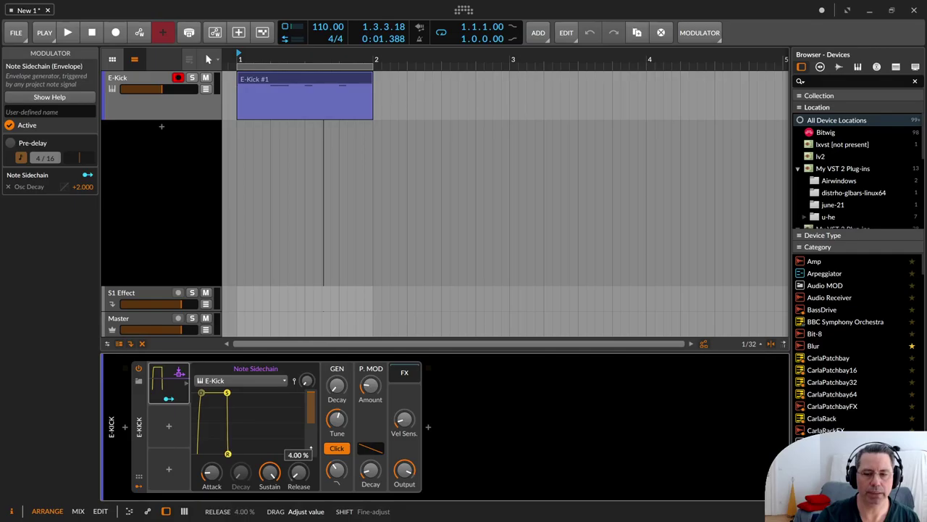
pyautogui.moveTo(297, 476); pyautogui.dragTo(297, 476)
pyautogui.press('space')
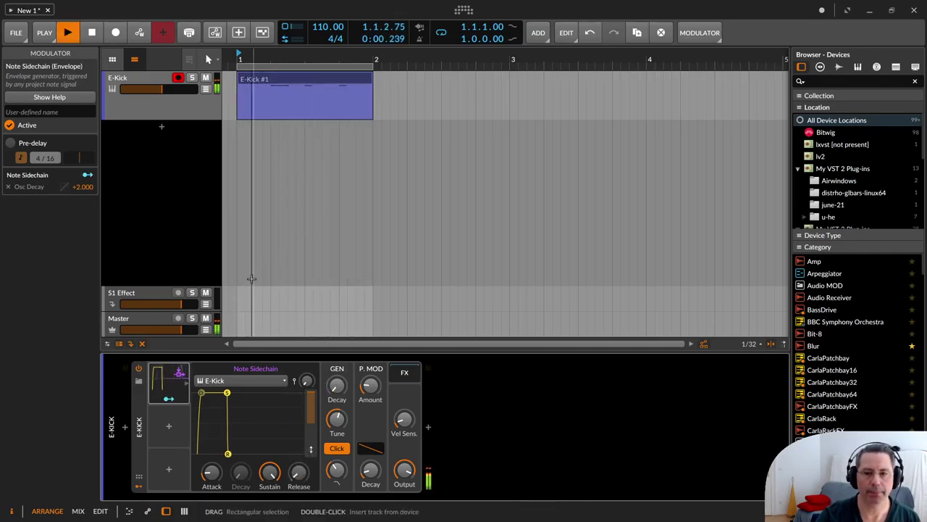
# Show the E-Kick #1 clip's notes in the Edit view together with the device chain, and stop playback
pyautogui.click(303, 80)
pyautogui.doubleClick(302, 79)
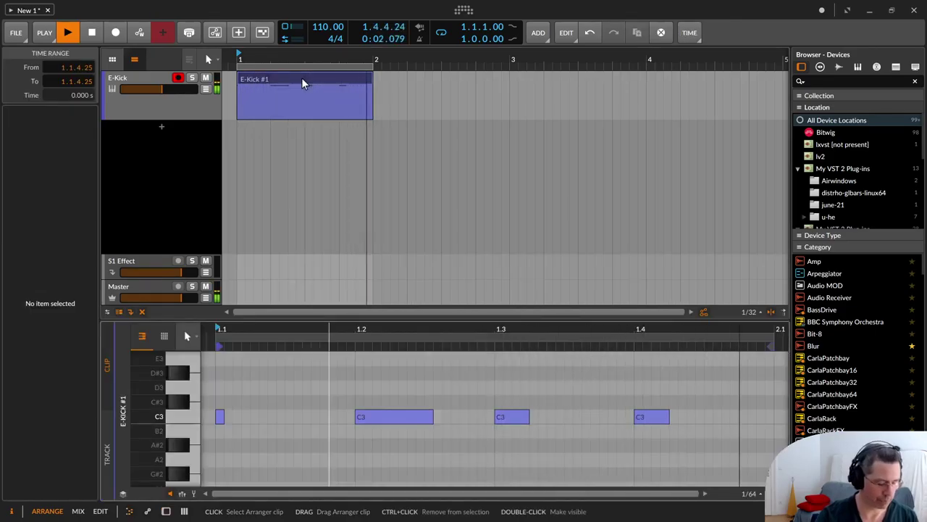
pyautogui.press('d')
pyautogui.hotkey('alt', '3')
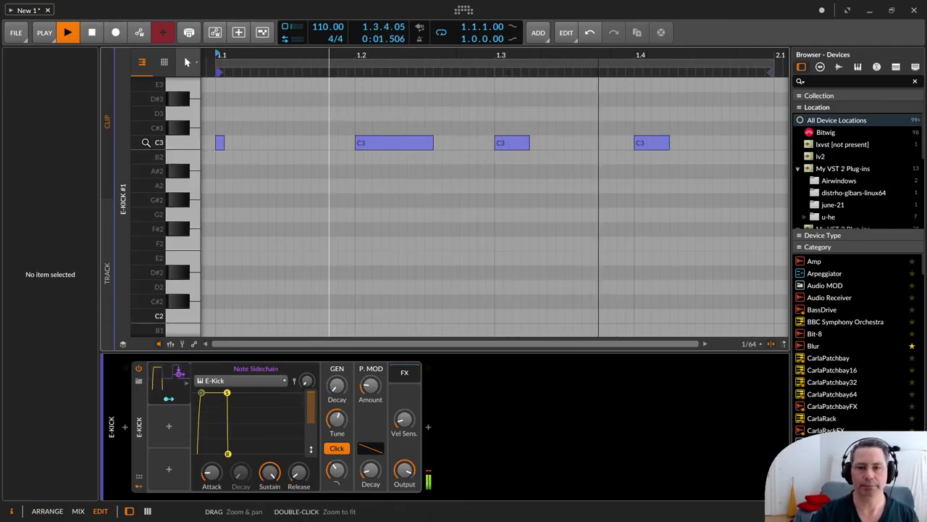
pyautogui.scroll(5, 266, 81)
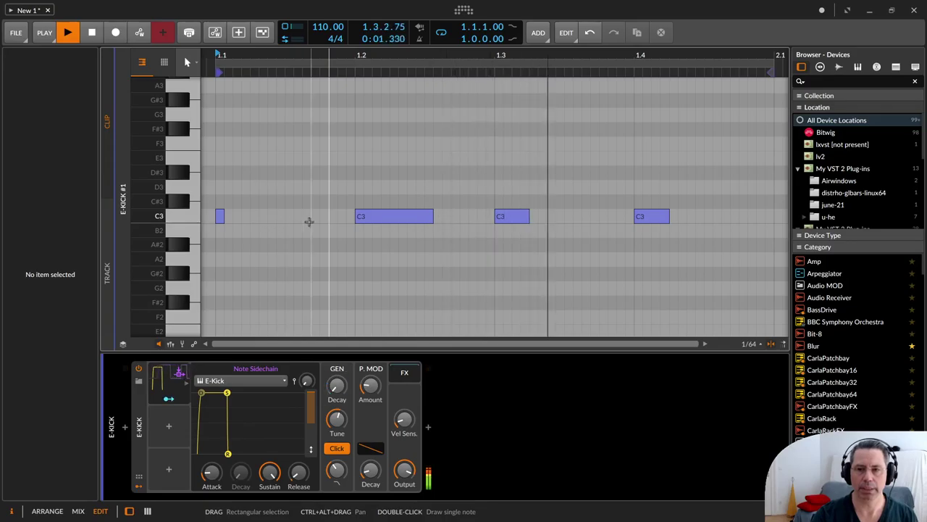
pyautogui.press('space')
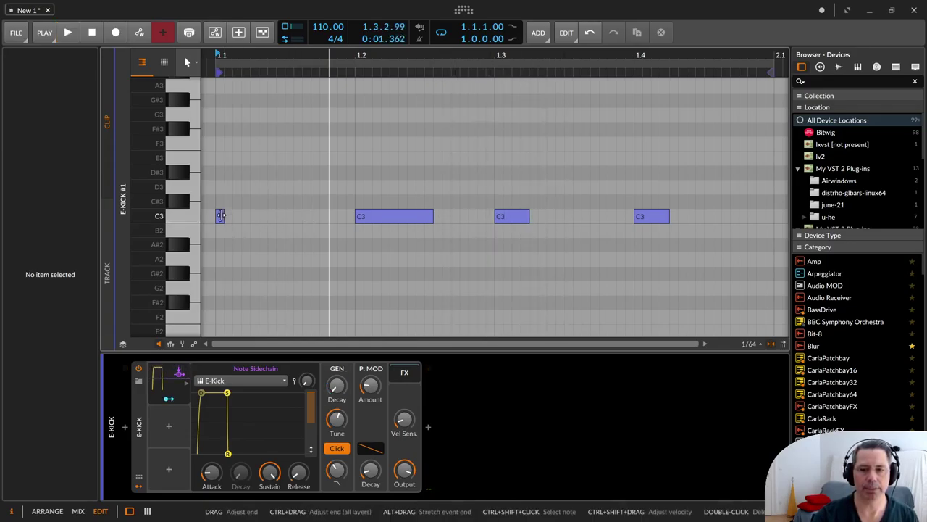
# Lengthen the first C3 note to 0.0.2.75, shorten the one at beat 1.2 to one 1/64, and audition the pattern
pyautogui.moveTo(221, 216); pyautogui.dragTo(316, 212)
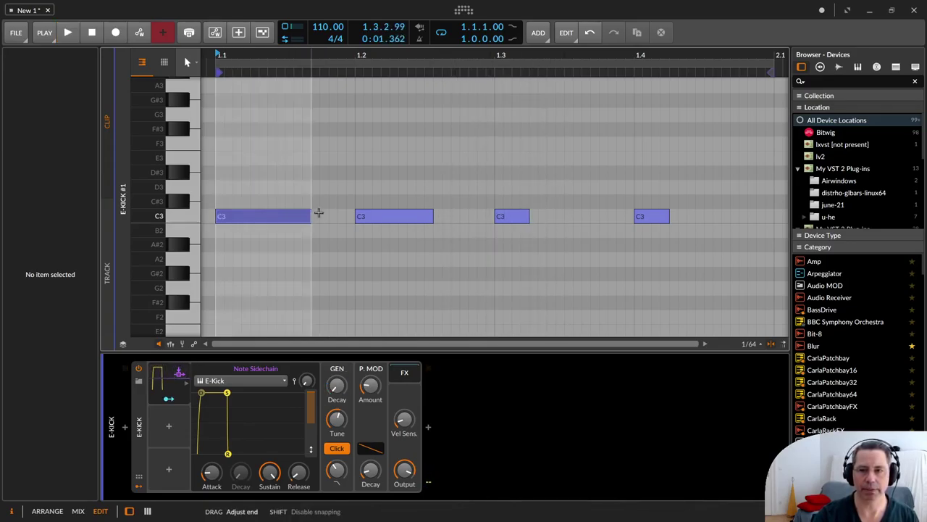
pyautogui.moveTo(431, 219); pyautogui.dragTo(360, 215)
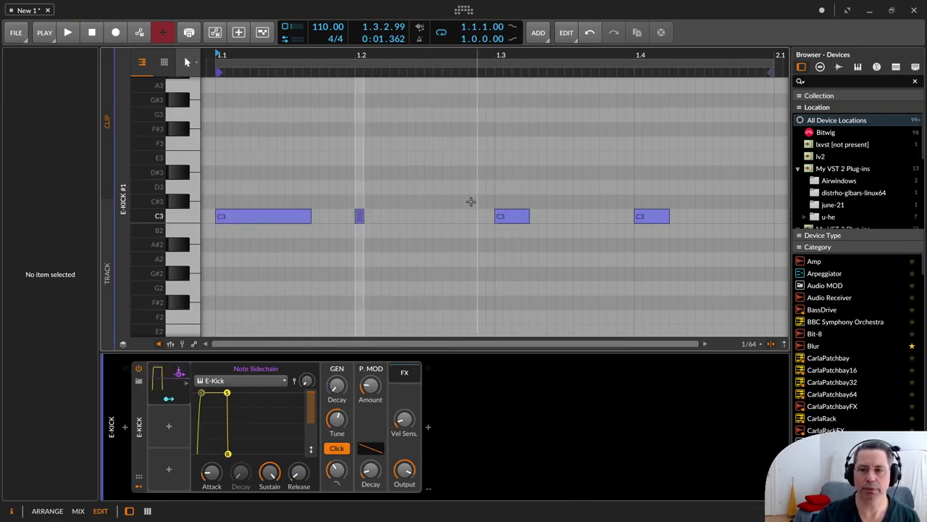
pyautogui.click(91, 32)
pyautogui.click(68, 32)
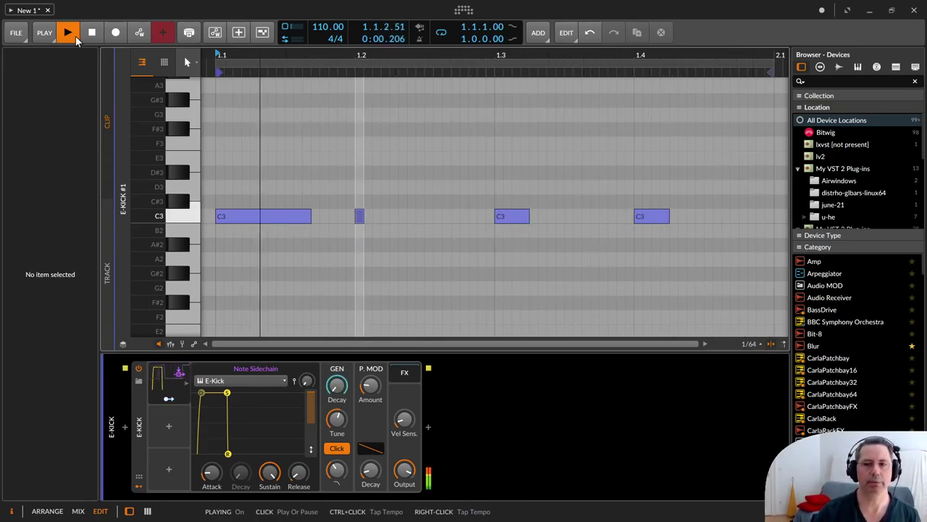
pyautogui.click(68, 33)
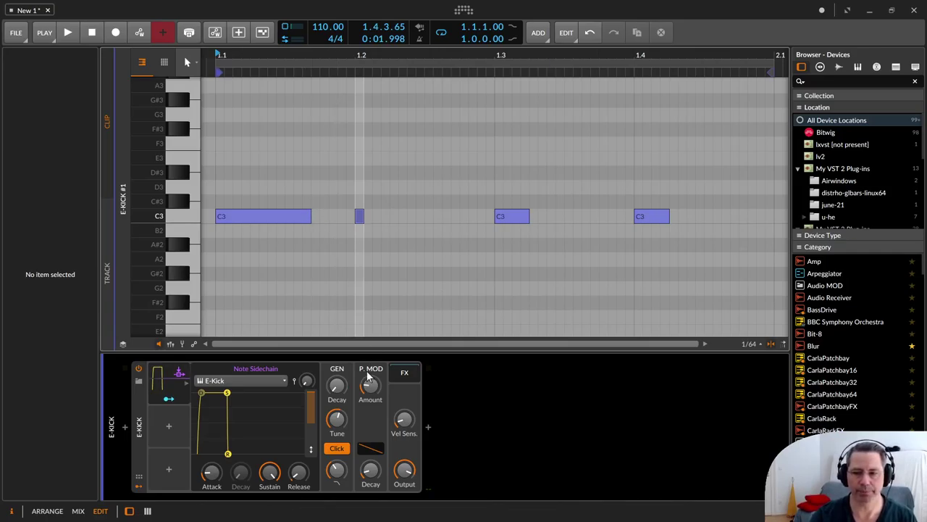
# Raise the low-pass cutoff of E-Kick's click above 1.22 kHz while auditioning the pattern
pyautogui.moveTo(338, 474); pyautogui.dragTo(338, 474)
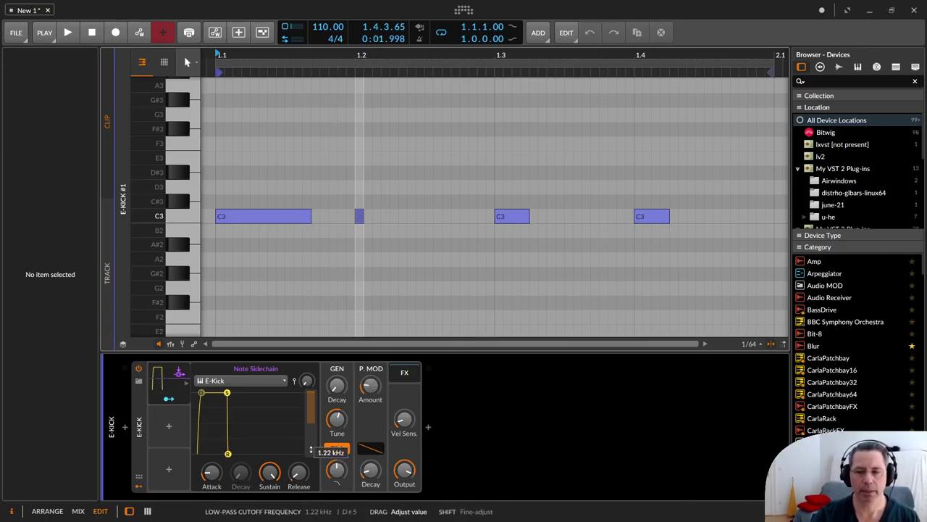
pyautogui.press('space')
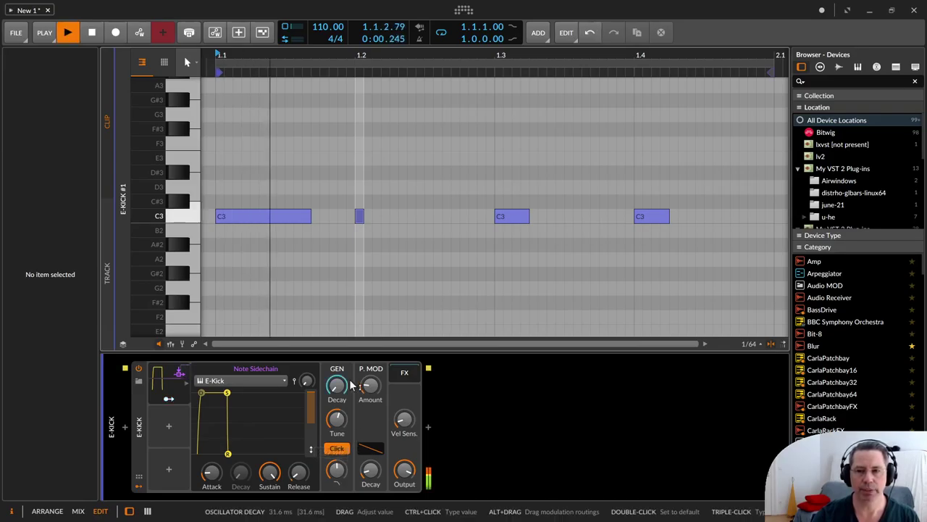
pyautogui.moveTo(338, 475)
pyautogui.mouseDown()
pyautogui.moveTo(338, 439)
pyautogui.moveTo(338, 459)
pyautogui.mouseUp()
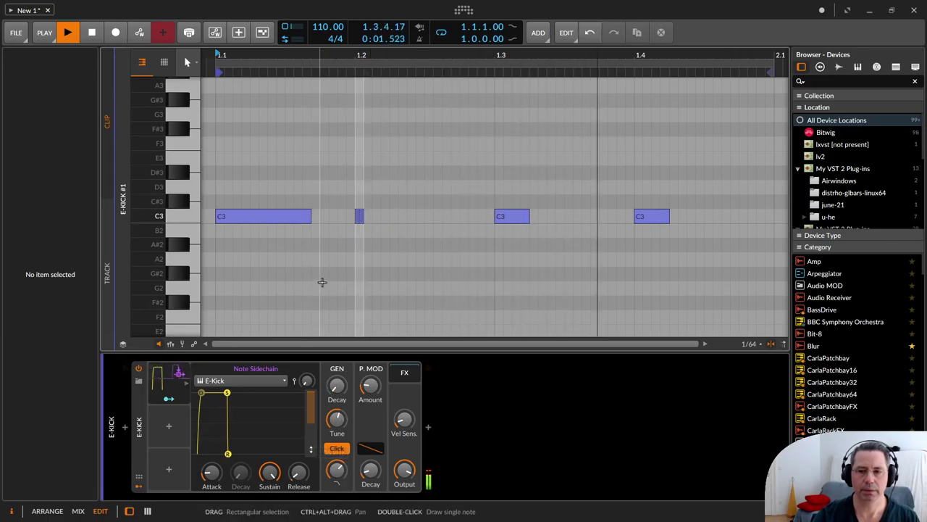
pyautogui.press('space')
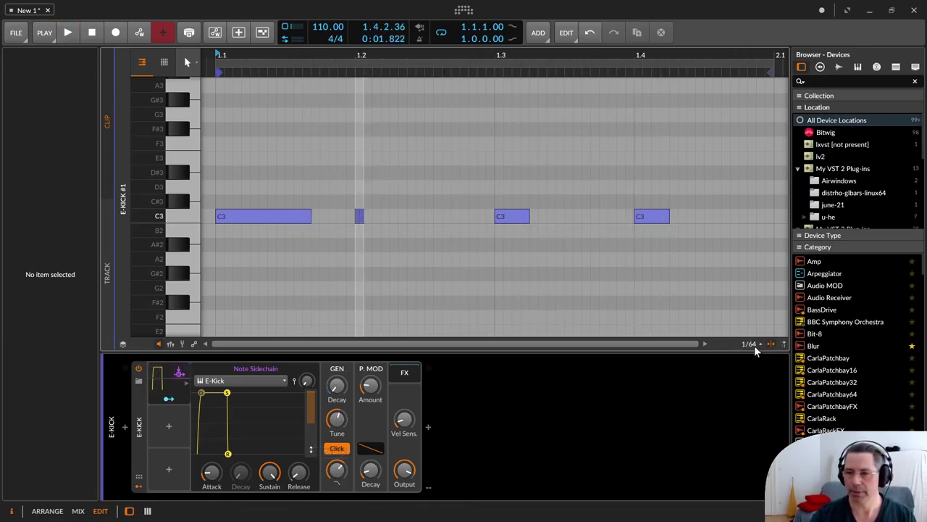
# Set the grid to 1/16, resize the first two C3 notes to 0.0.1.00 each, and audition the pattern
pyautogui.click(658, 297)
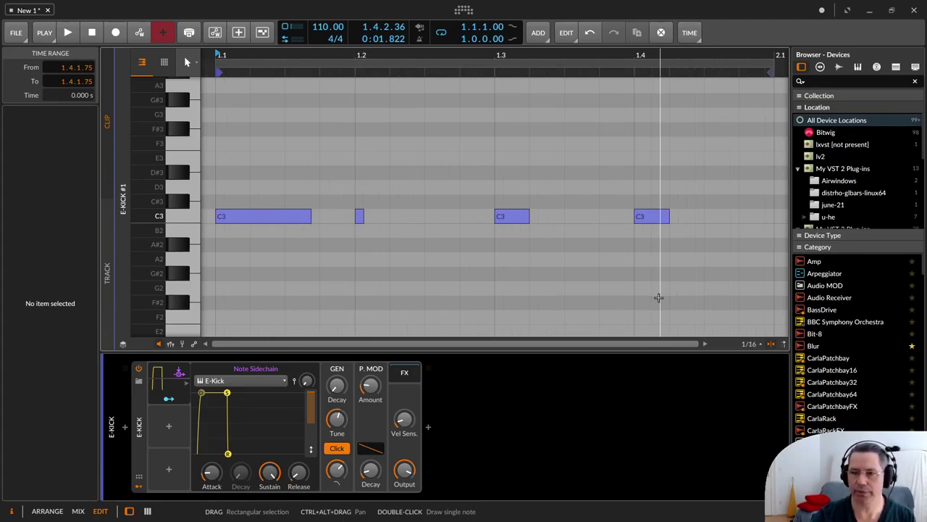
pyautogui.moveTo(311, 216); pyautogui.dragTo(241, 208)
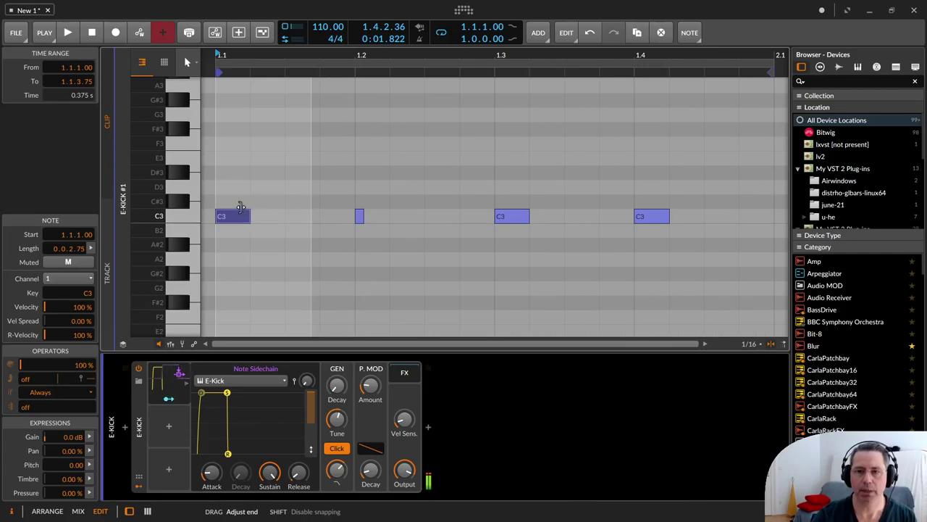
pyautogui.moveTo(363, 216); pyautogui.dragTo(389, 216)
pyautogui.press('space')
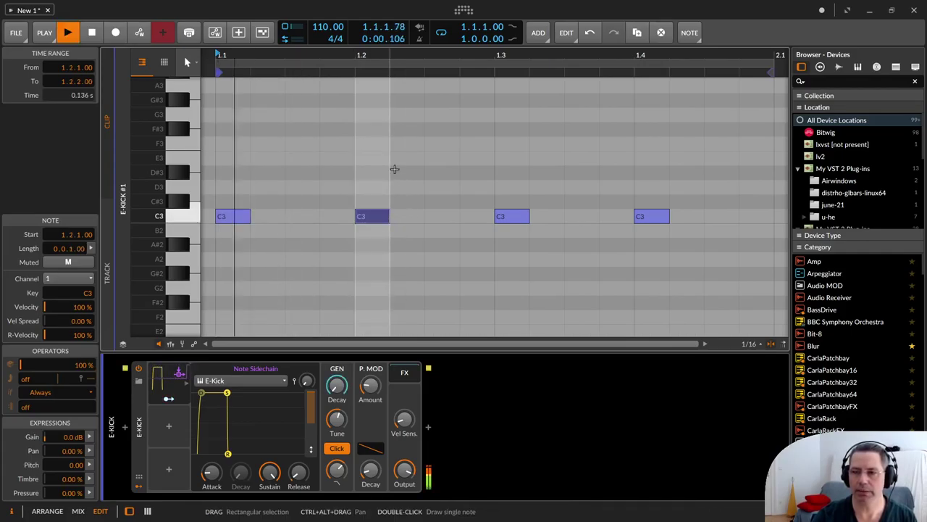
pyautogui.press('space')
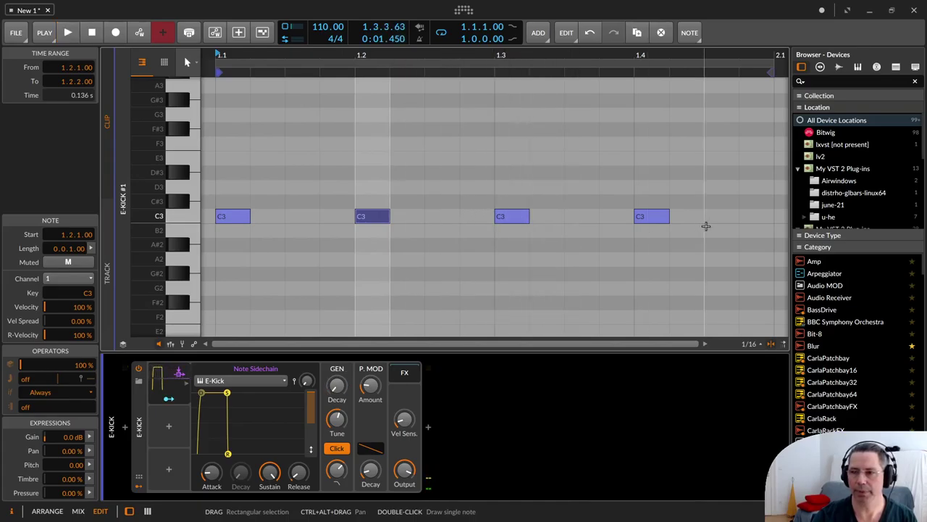
pyautogui.click(486, 231)
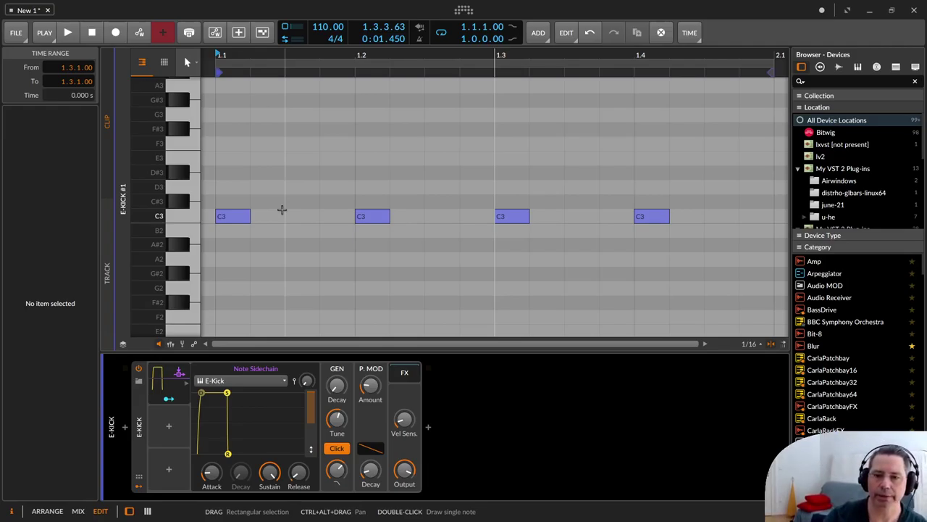
# Lengthen the first C3 note to 0.1.0.00 and audition the pattern
pyautogui.moveTo(249, 216); pyautogui.dragTo(355, 223)
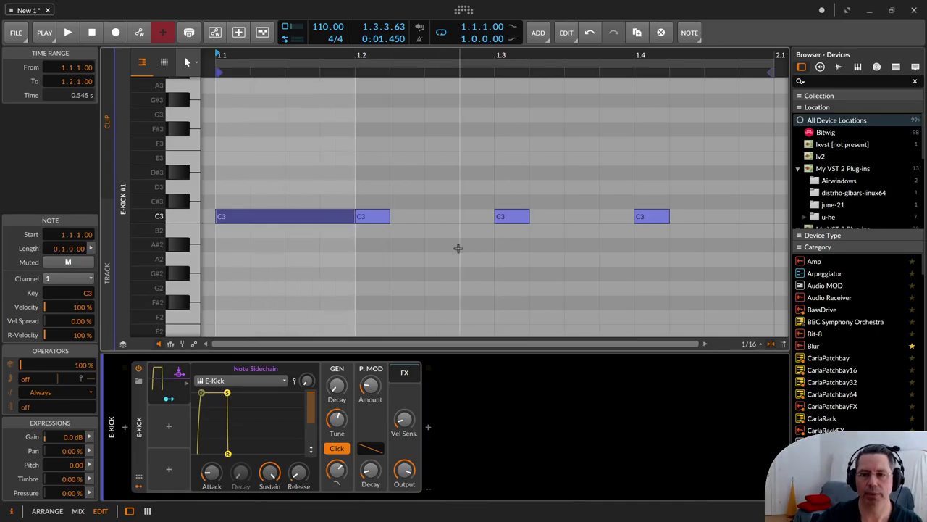
pyautogui.press('space')
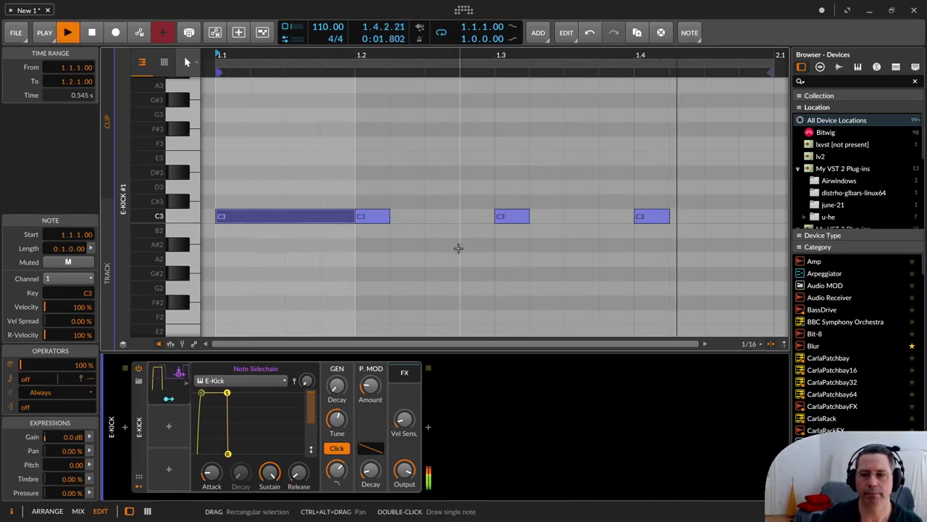
pyautogui.press('space')
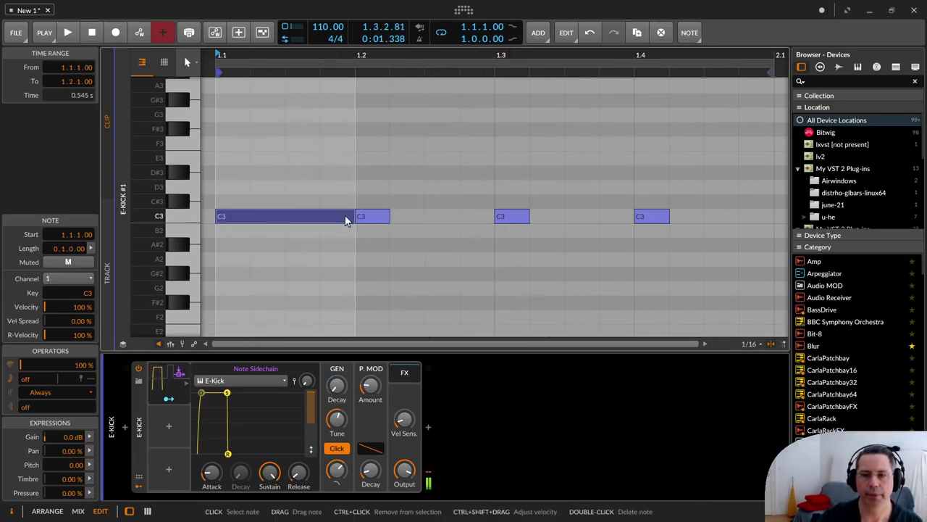
# Shorten the first C3 note to 0.0.1.00 and audition the pattern
pyautogui.moveTo(346, 217); pyautogui.dragTo(238, 217)
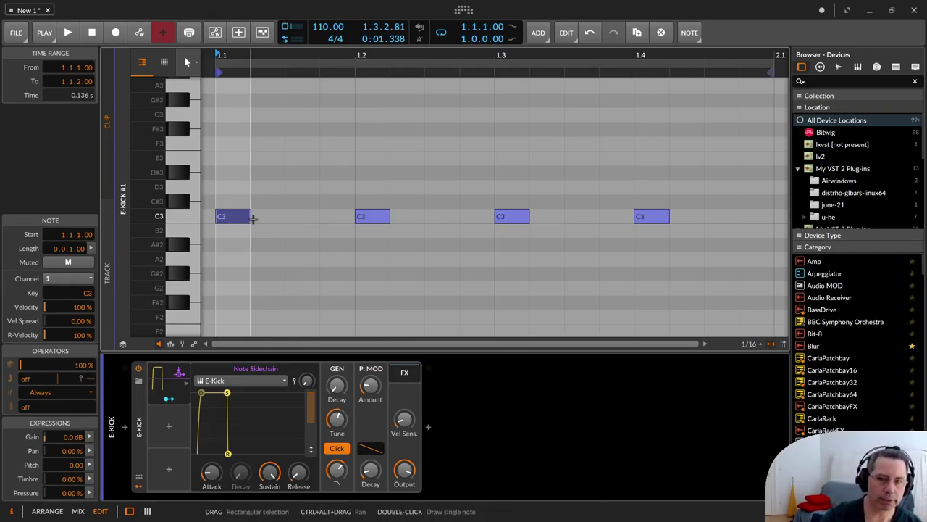
pyautogui.click(277, 221)
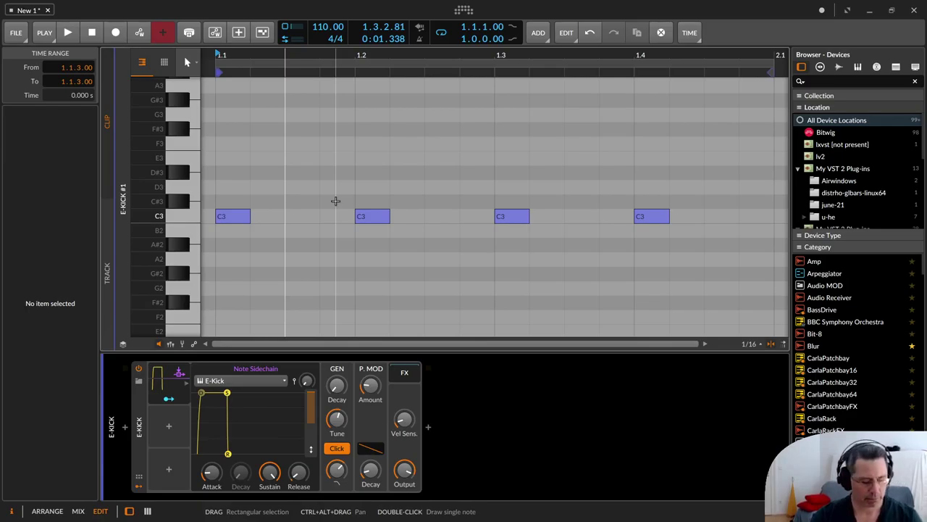
pyautogui.press('space')
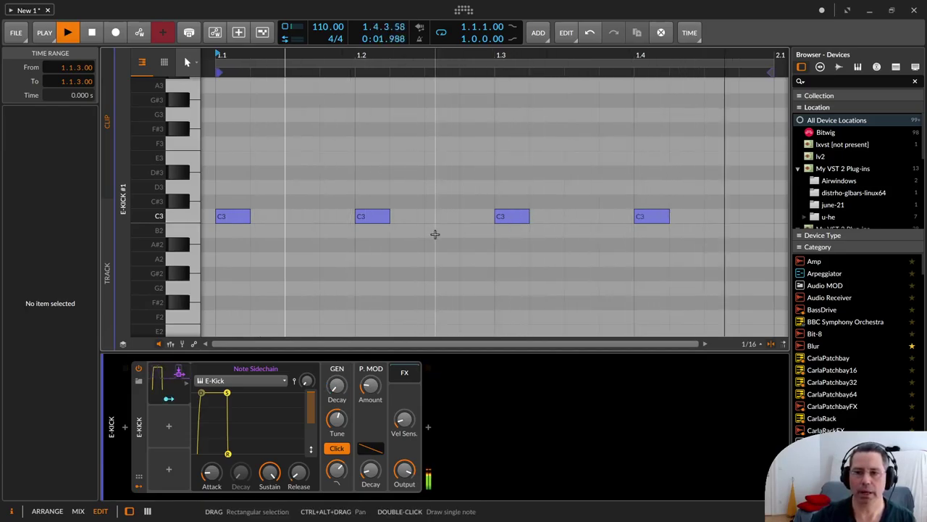
pyautogui.press('space')
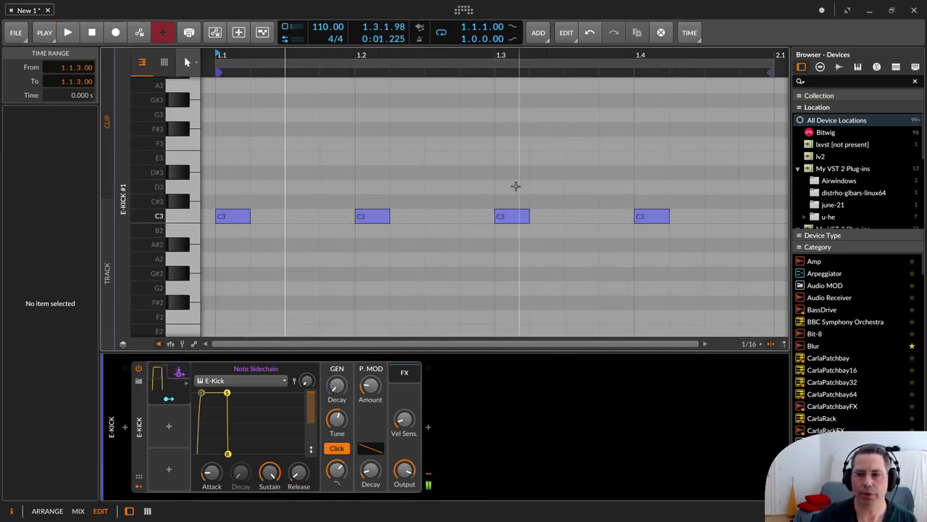
# Move the C3 note at beat 1.4 to 1.4.3.00 and audition the pattern
pyautogui.moveTo(656, 215); pyautogui.dragTo(719, 218)
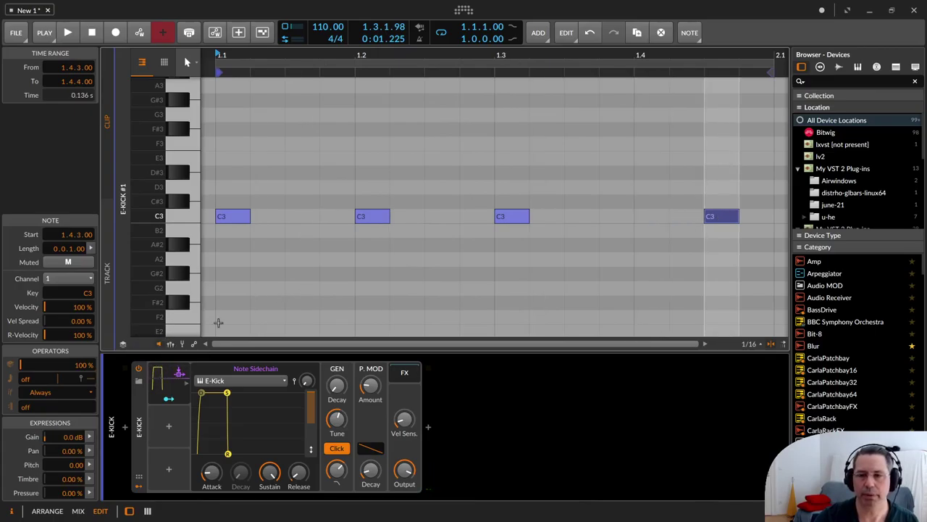
pyautogui.click(679, 218)
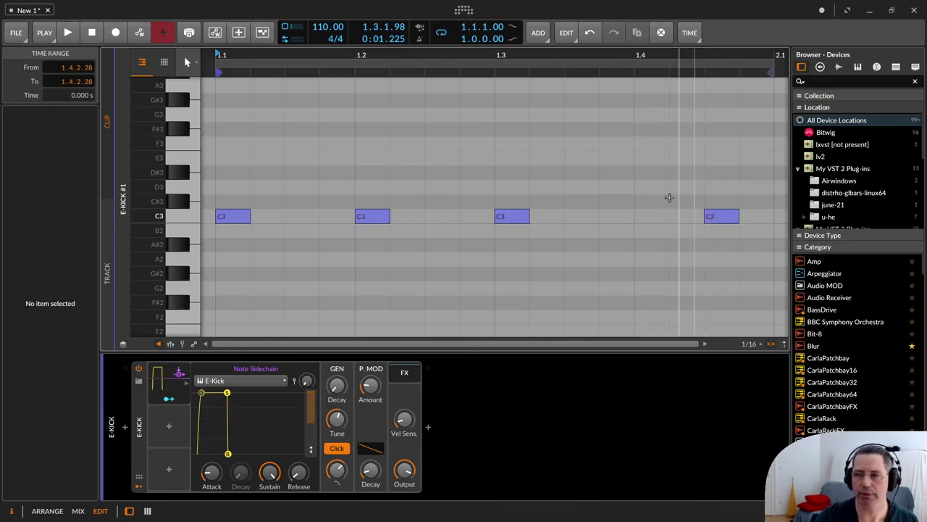
pyautogui.press('space')
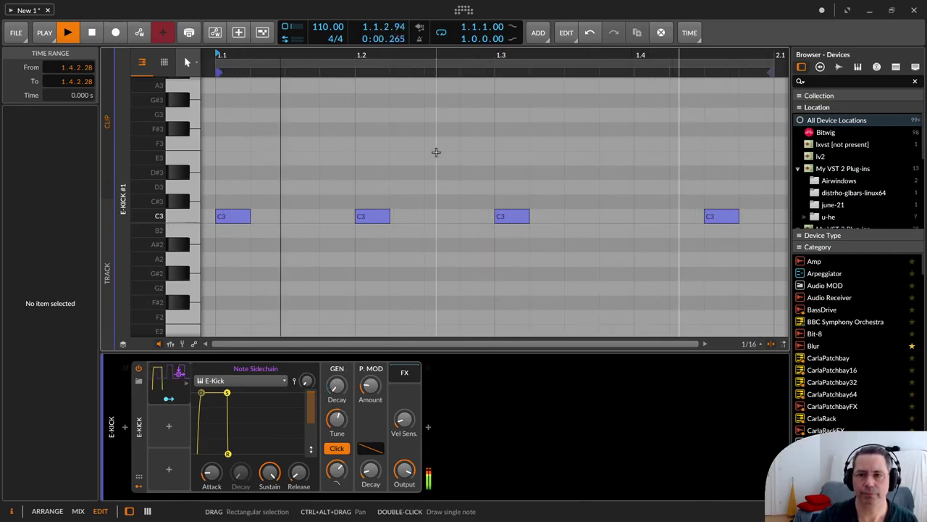
pyautogui.press('space')
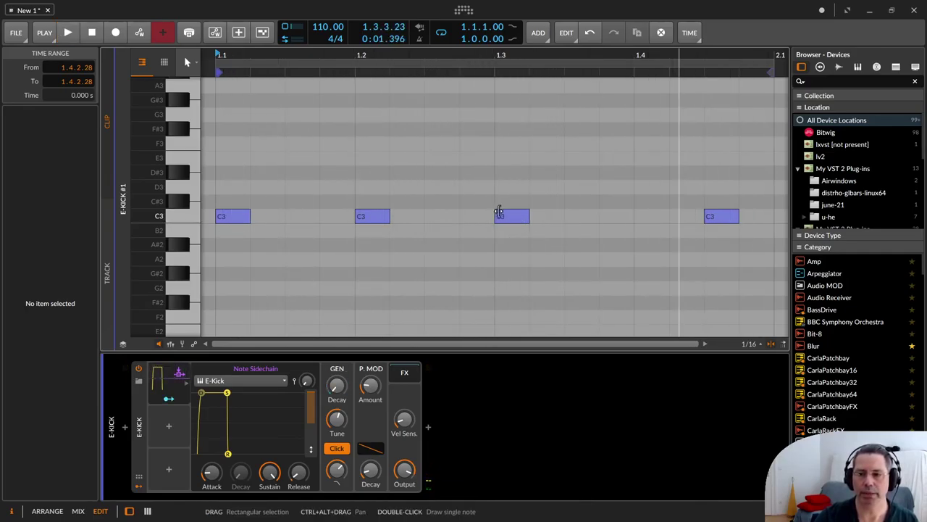
# Move the C3 note at beat 1.3 to 1.3.3.00 and audition the pattern
pyautogui.moveTo(499, 210); pyautogui.dragTo(549, 223)
pyautogui.moveTo(573, 223); pyautogui.dragTo(574, 223)
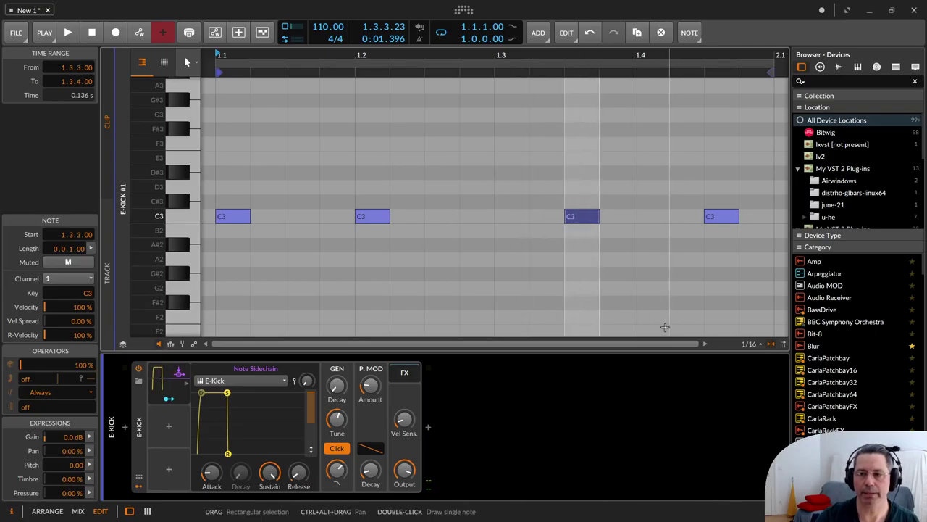
pyautogui.press('space')
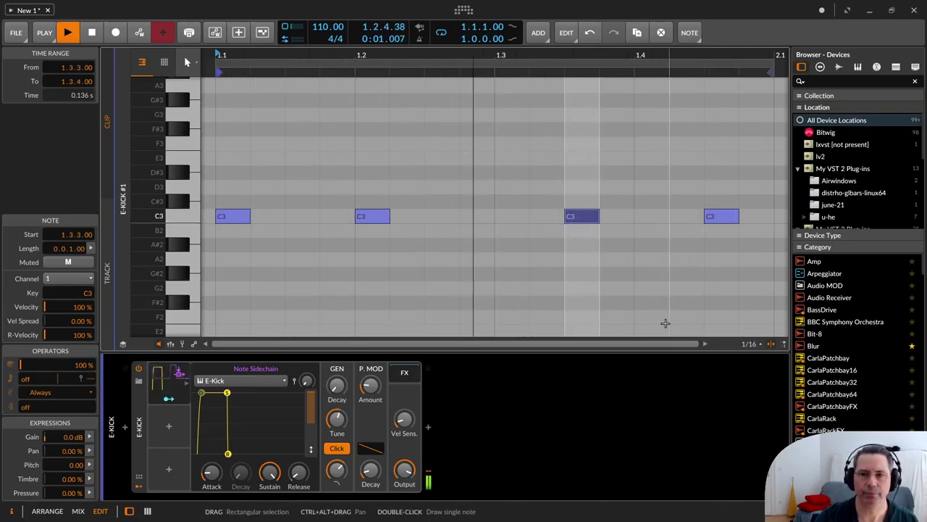
pyautogui.press('space')
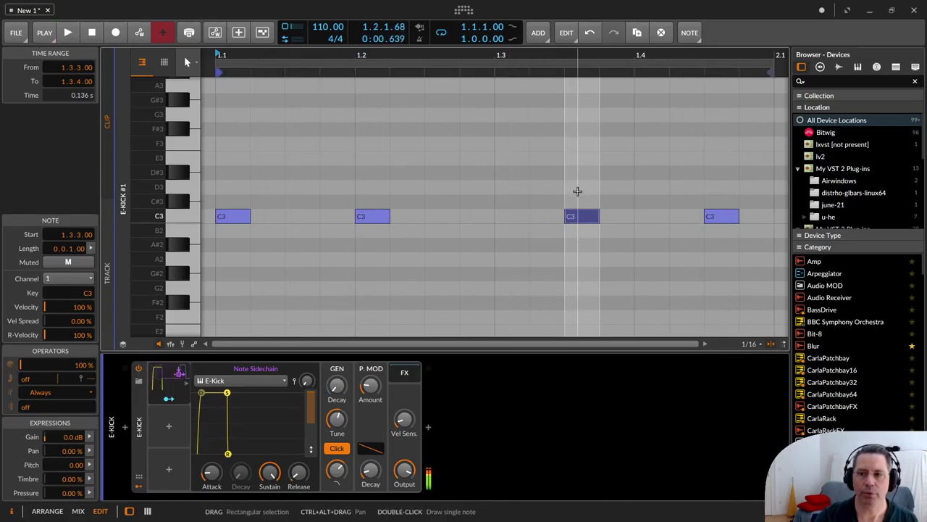
# Move the last two C3 notes back onto the beats at 1.3.1.00 and 1.4.1.00
pyautogui.moveTo(585, 215); pyautogui.dragTo(512, 215)
pyautogui.moveTo(721, 216); pyautogui.dragTo(658, 216)
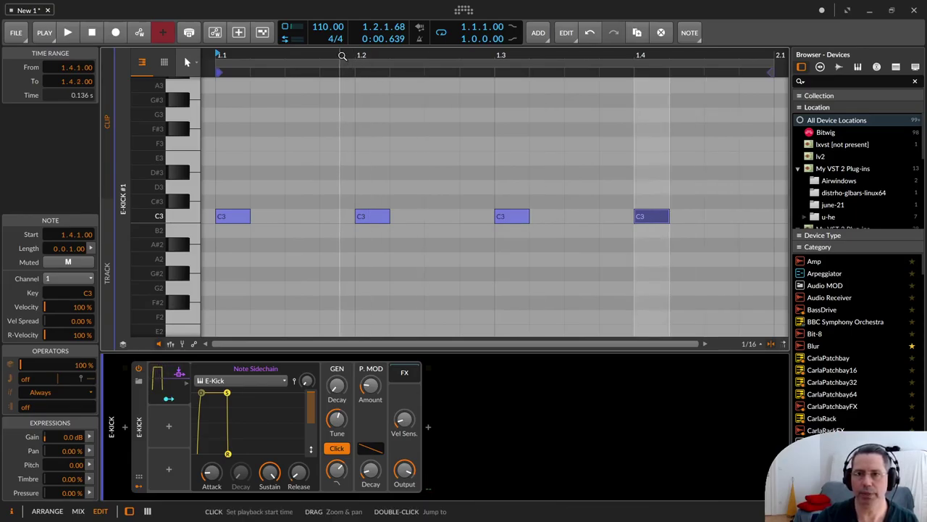
pyautogui.moveTo(341, 56)
pyautogui.mouseDown()
pyautogui.moveTo(340, 80)
pyautogui.moveTo(338, 56)
pyautogui.mouseUp()
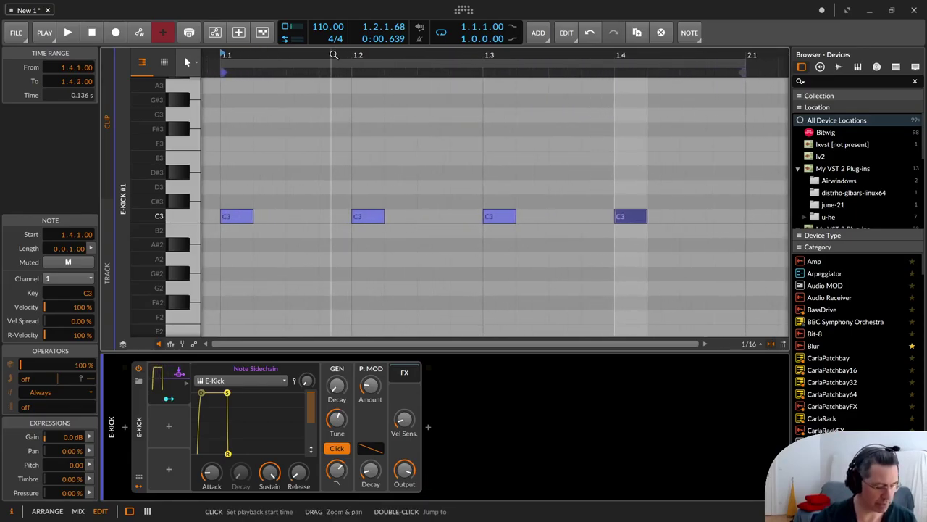
# Return to the arrangement and duplicate the E-Kick clip three times to fill bars 1 through 4
pyautogui.press('Tab')
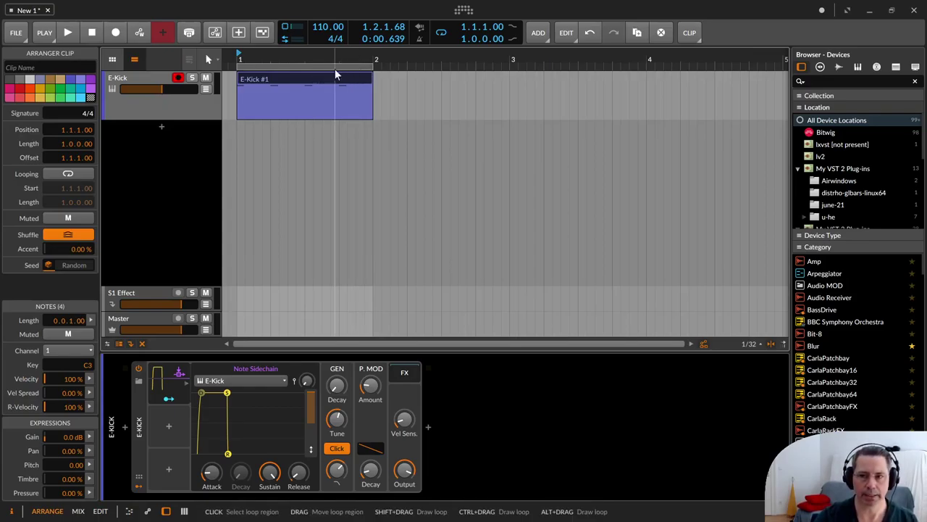
pyautogui.moveTo(336, 57); pyautogui.dragTo(335, 83)
pyautogui.press('space')
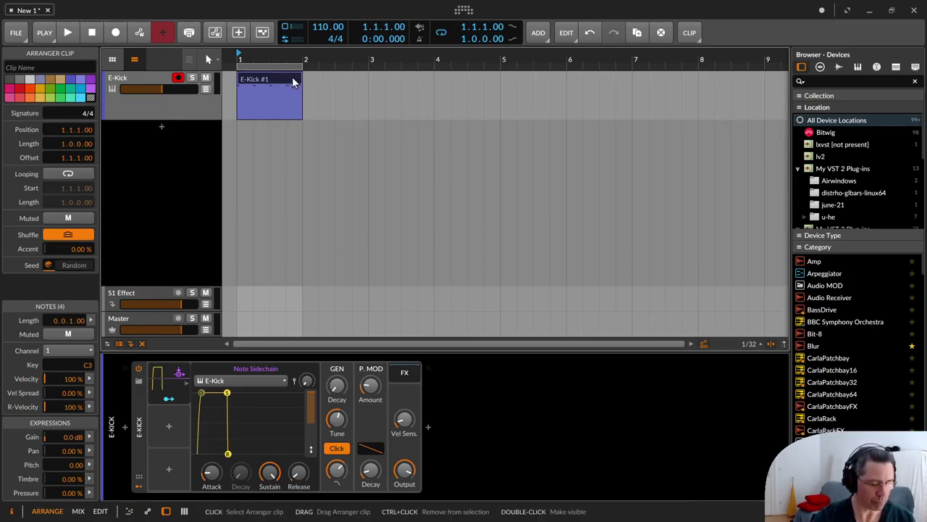
pyautogui.hotkey('ctrl', 'd')
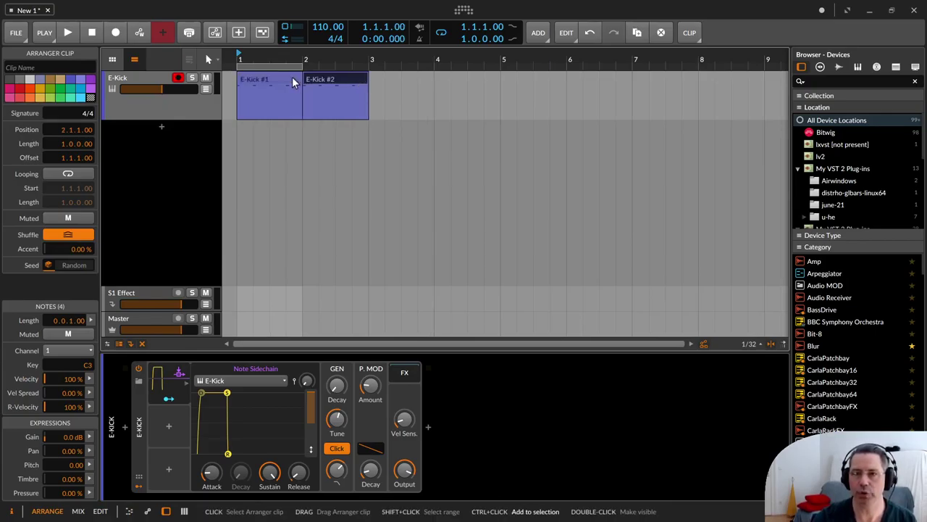
pyautogui.hotkey('ctrl', 'd')
pyautogui.hotkey('ctrl', 'd')
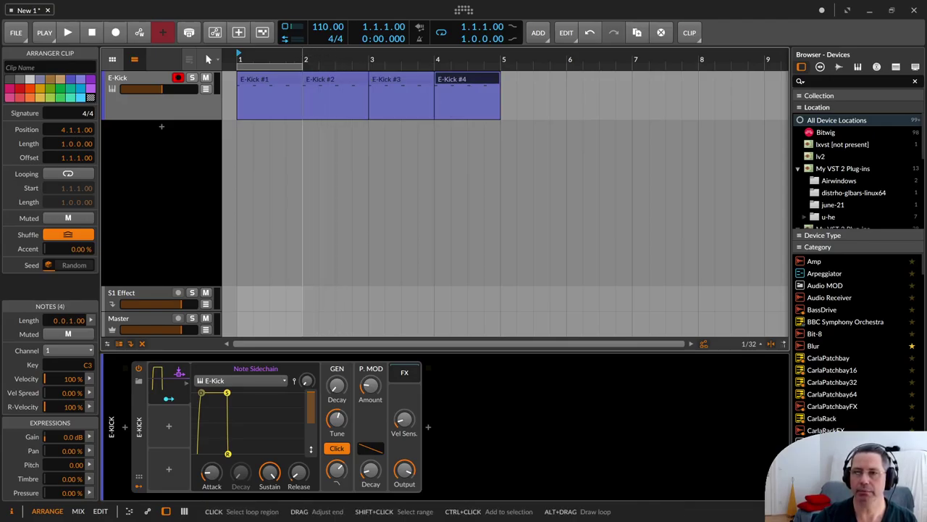
# Set the arranger loop region to start at 1.1.1.00 with length 4.0.0.00 and play the four clips from the start
pyautogui.moveTo(302, 66); pyautogui.dragTo(457, 66)
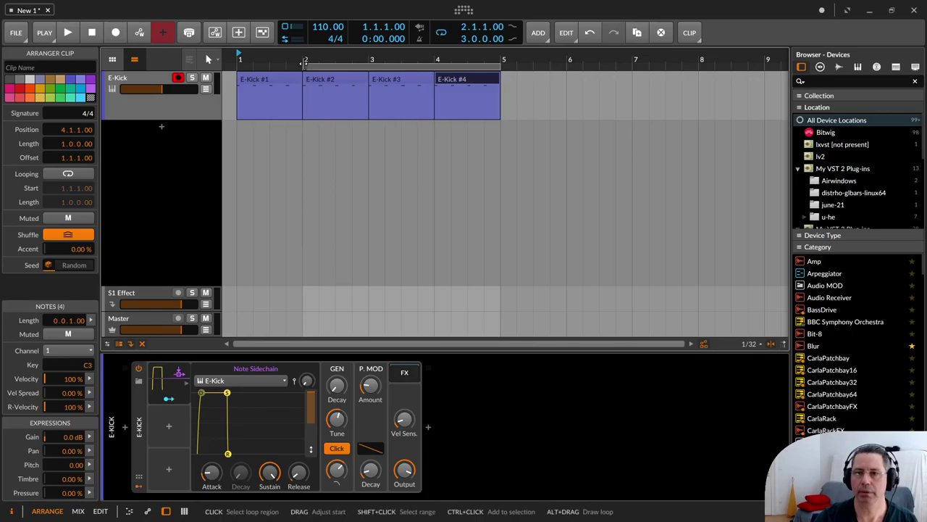
pyautogui.moveTo(302, 66); pyautogui.dragTo(240, 66)
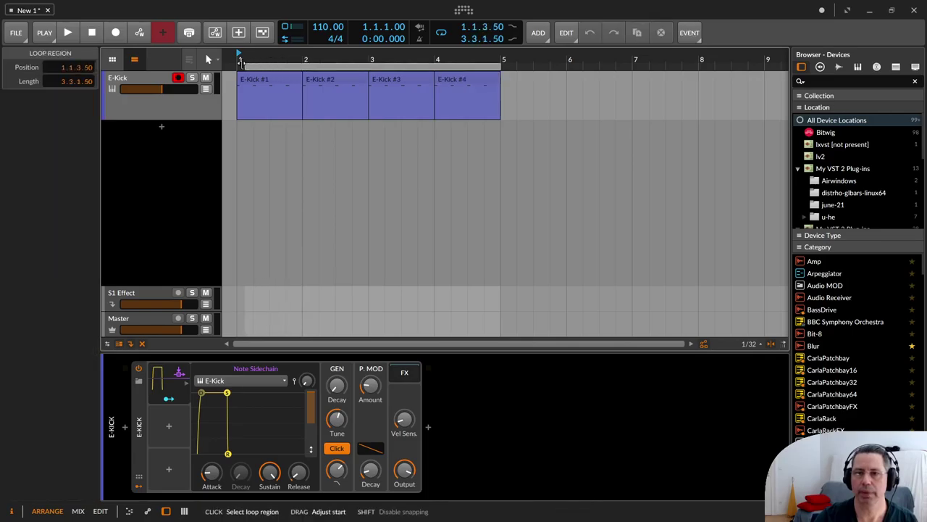
pyautogui.click(268, 81)
pyautogui.press('space')
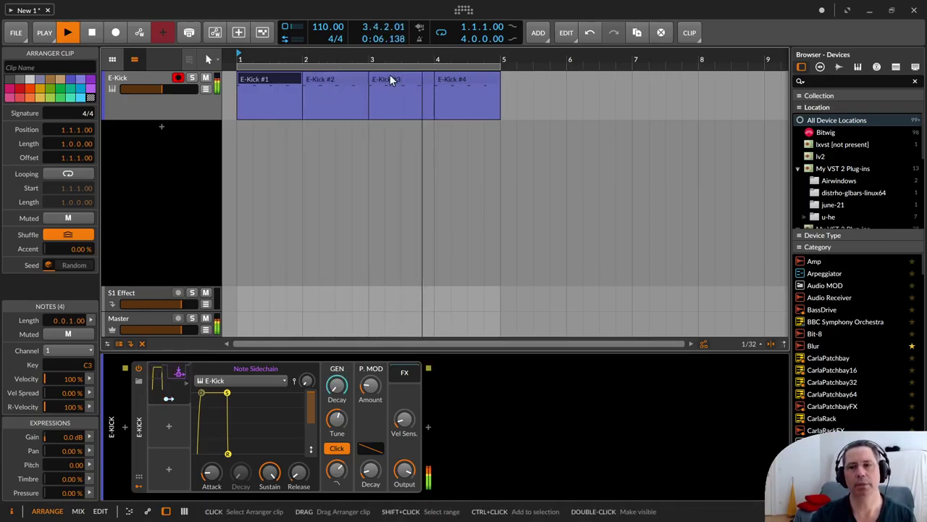
pyautogui.press('space')
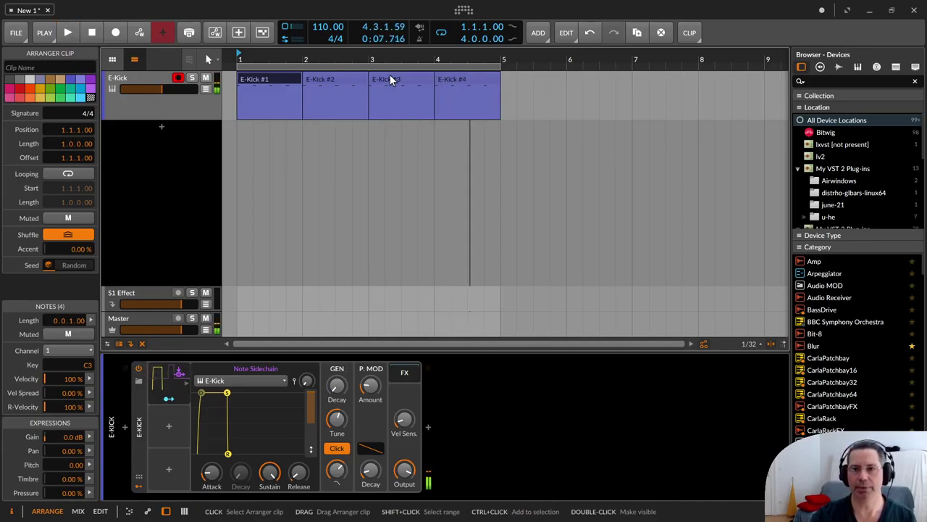
# Open the fourth E-Kick clip and move its last two C3 notes to 1.3.3.00 and 1.4.3.00
pyautogui.click(468, 80)
pyautogui.doubleClick(468, 79)
pyautogui.doubleClick(468, 79)
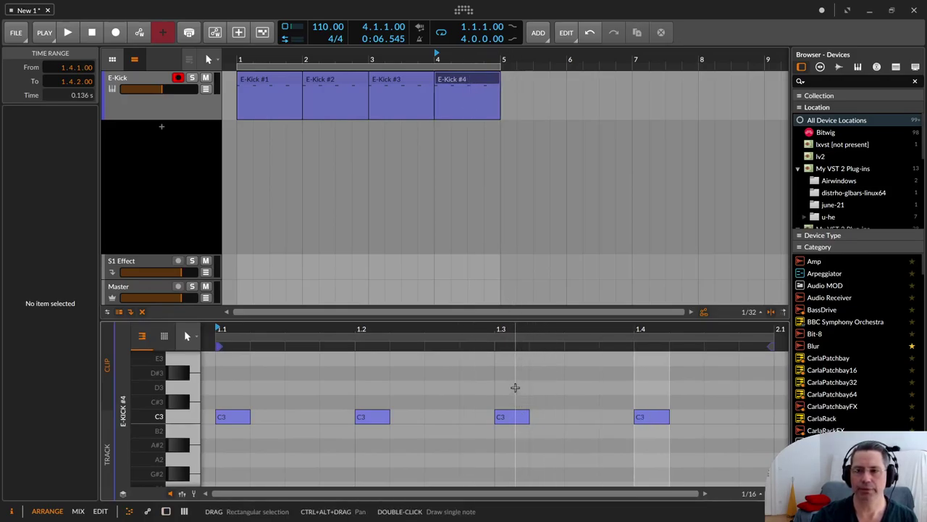
pyautogui.moveTo(516, 389); pyautogui.dragTo(647, 439)
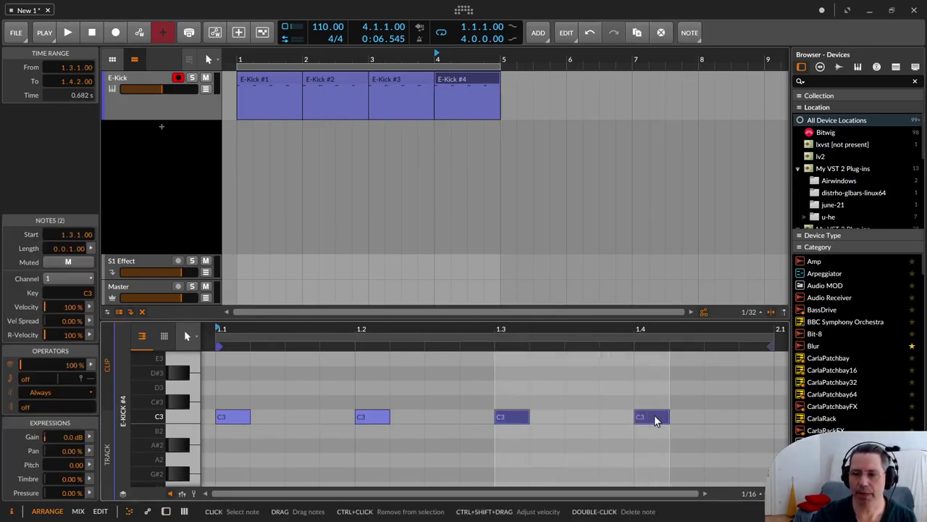
pyautogui.moveTo(656, 421); pyautogui.dragTo(731, 423)
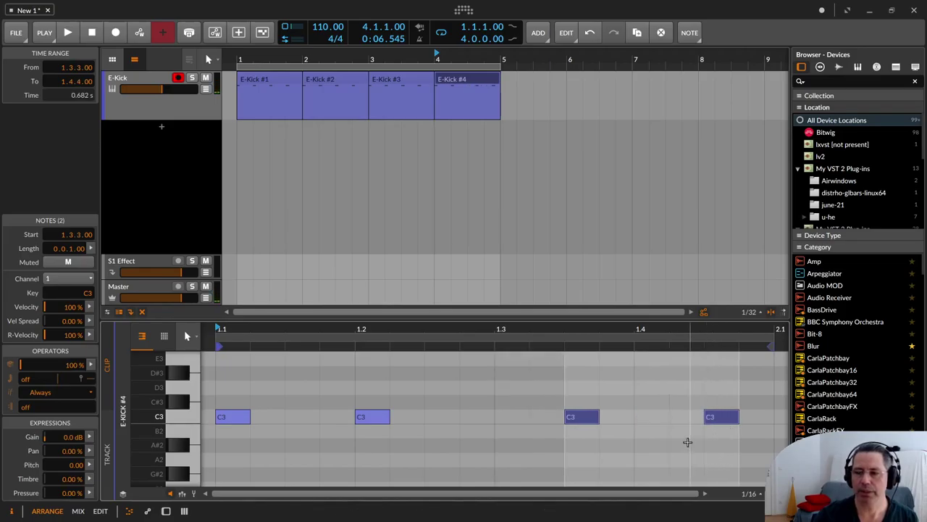
pyautogui.click(683, 441)
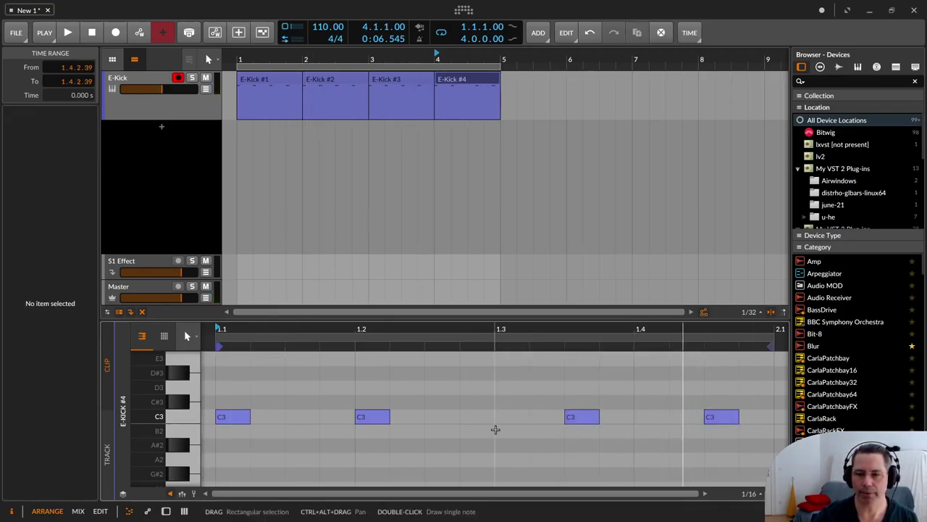
# Compare the note patterns of the first and fourth E-Kick clips, and audition the arrangement from bar 1
pyautogui.click(269, 79)
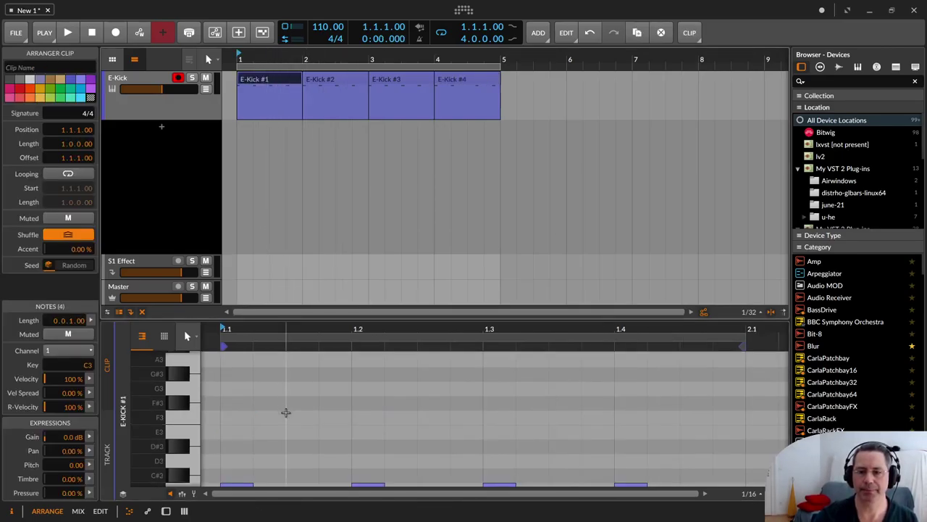
pyautogui.scroll(-3, 285, 412)
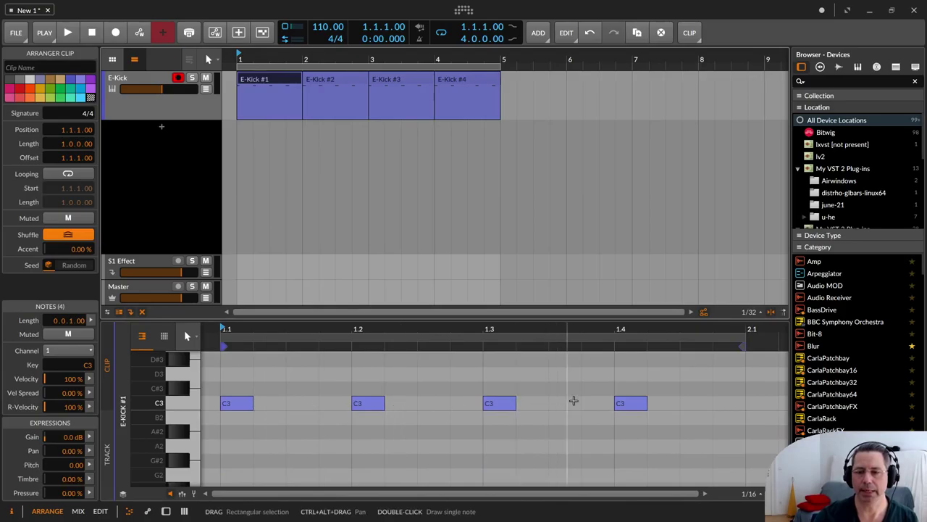
pyautogui.click(475, 78)
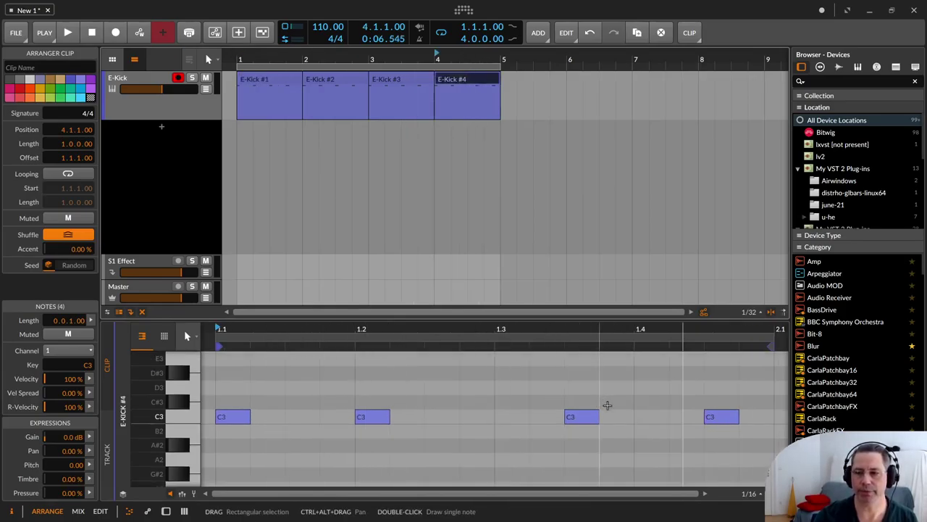
pyautogui.click(268, 77)
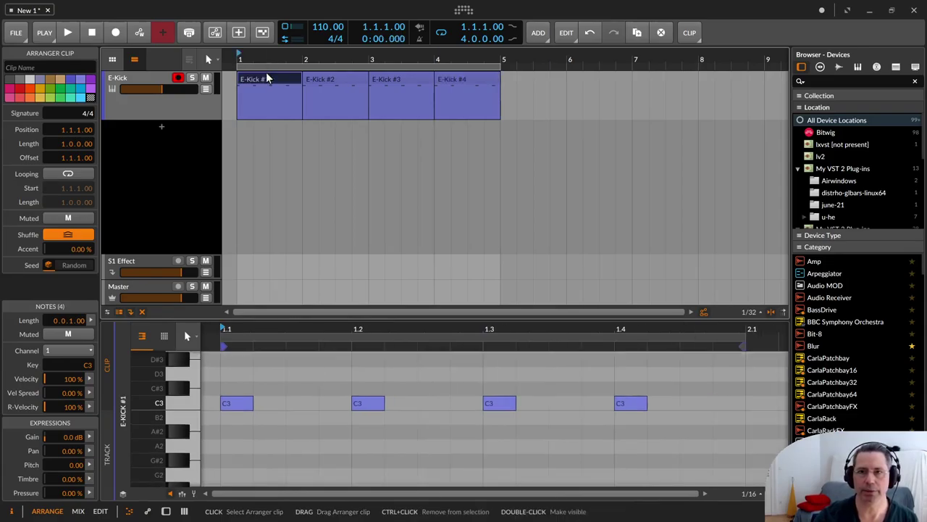
pyautogui.press('space')
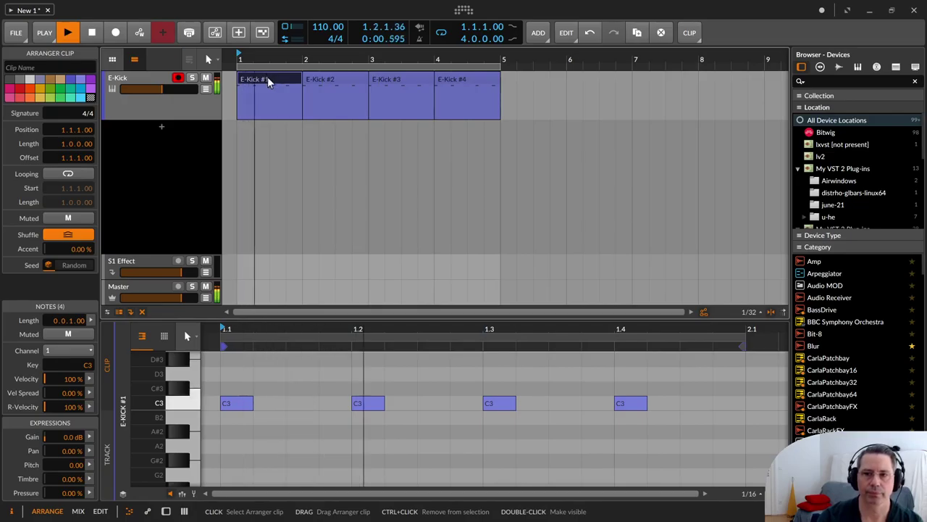
pyautogui.press('space')
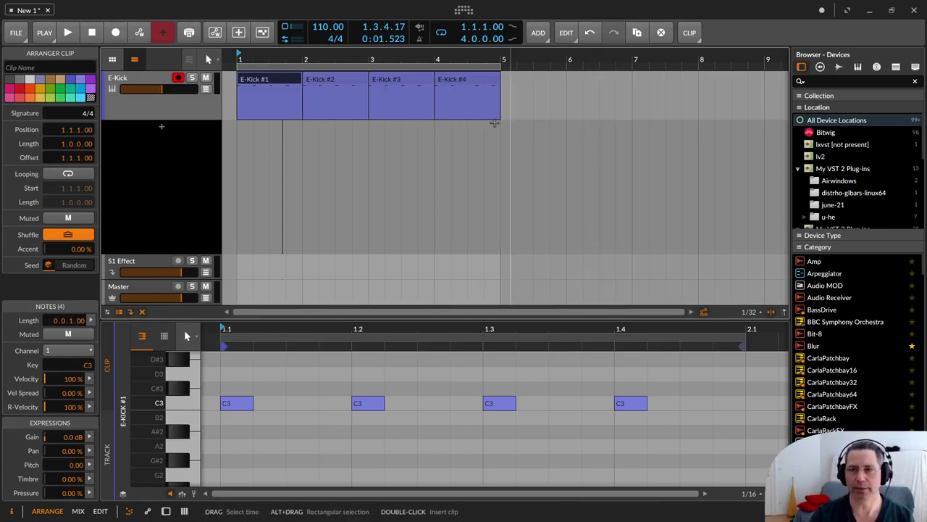
# Move the third C3 note in the fourth E-Kick clip back to 1.3.1.00
pyautogui.click(468, 81)
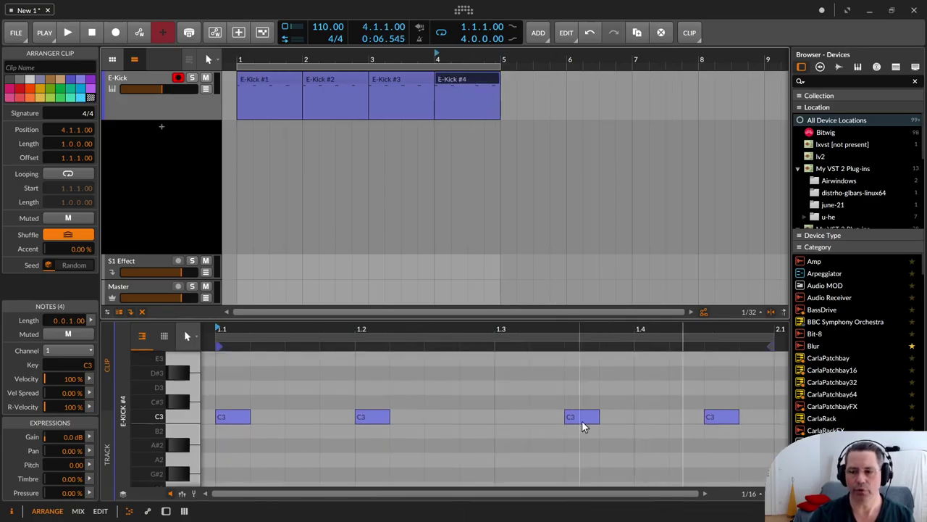
pyautogui.moveTo(583, 419); pyautogui.dragTo(517, 416)
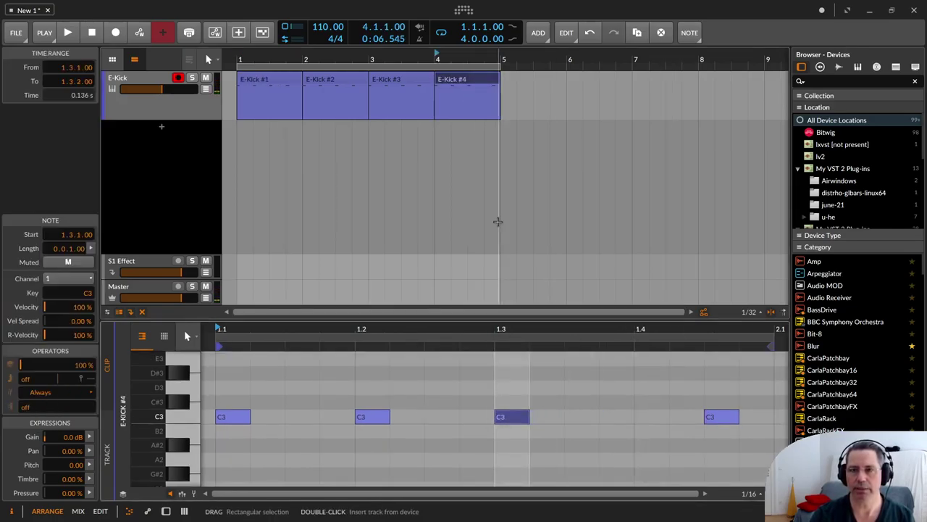
# Delete the third and fourth E-Kick clips and shorten the arranger loop region to 2.0.0.00
pyautogui.moveTo(520, 170); pyautogui.dragTo(382, 58)
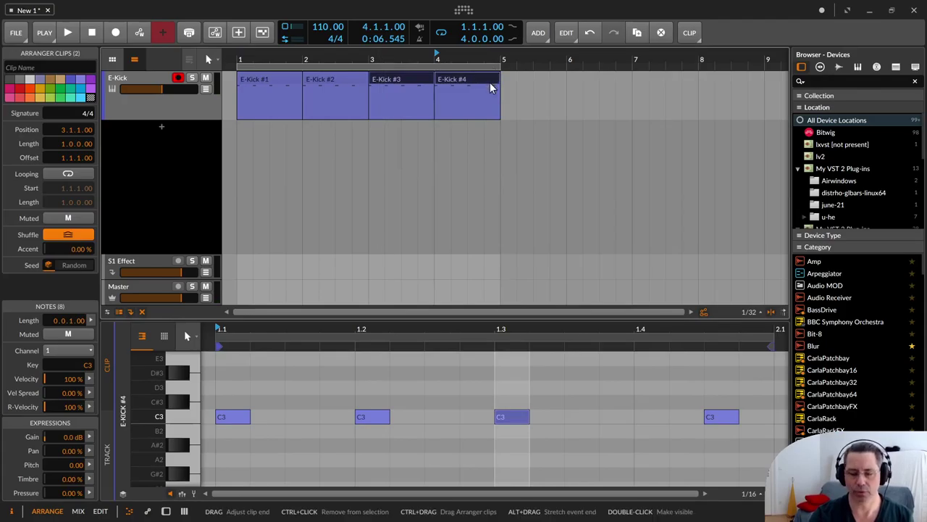
pyautogui.press('Delete')
pyautogui.moveTo(497, 67); pyautogui.dragTo(364, 52)
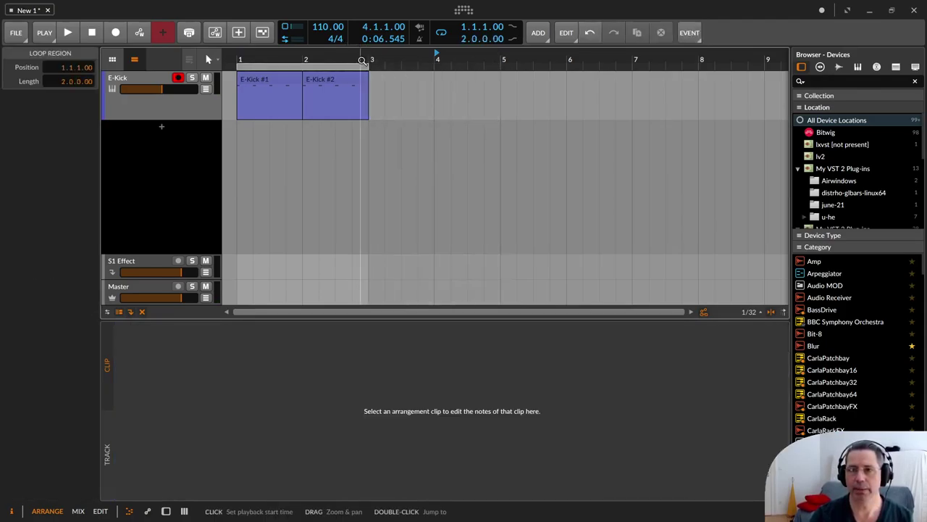
# Move the last C3 note in the second E-Kick clip to 1.4.3.00 and audition the arrangement from bar 1
pyautogui.click(337, 75)
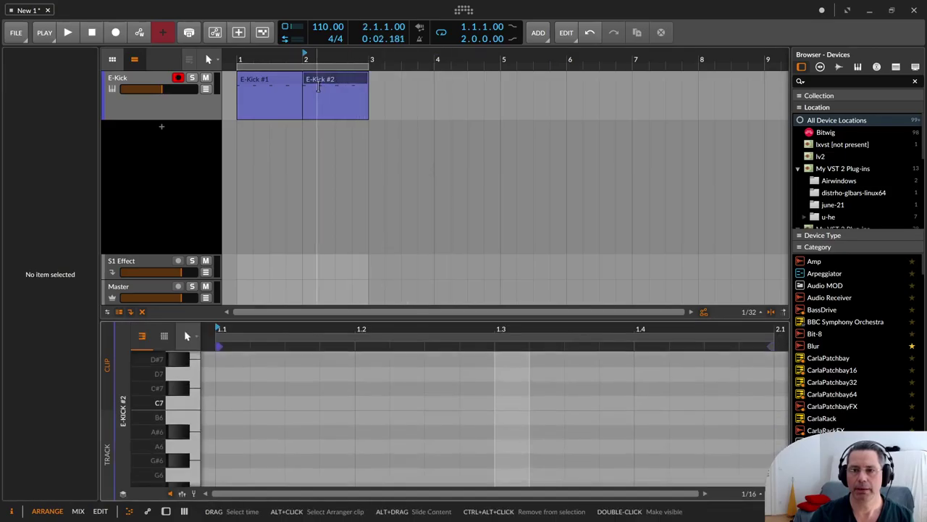
pyautogui.doubleClick(315, 82)
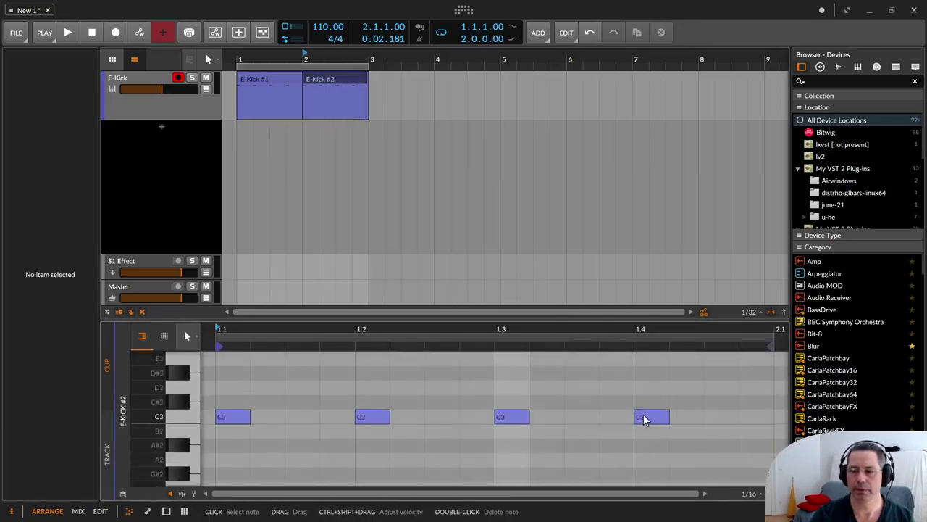
pyautogui.moveTo(645, 418); pyautogui.dragTo(716, 421)
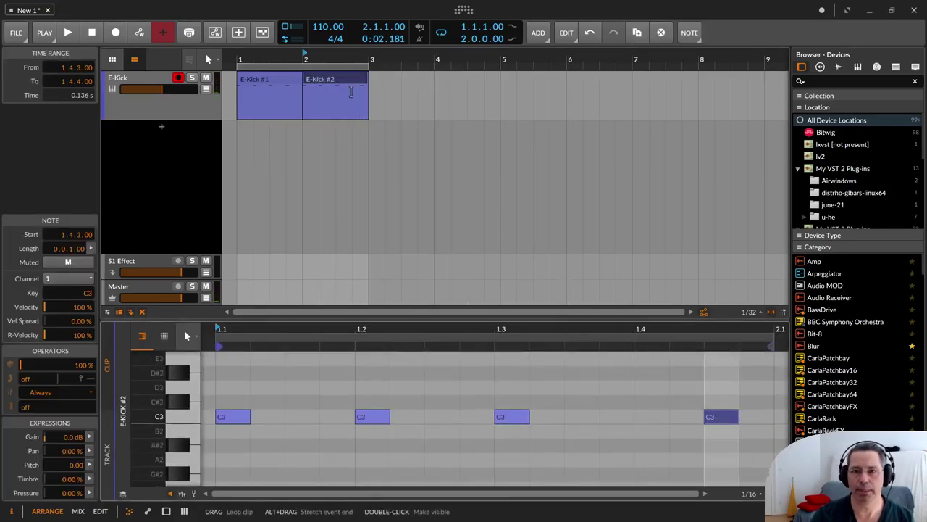
pyautogui.click(286, 82)
pyautogui.press('space')
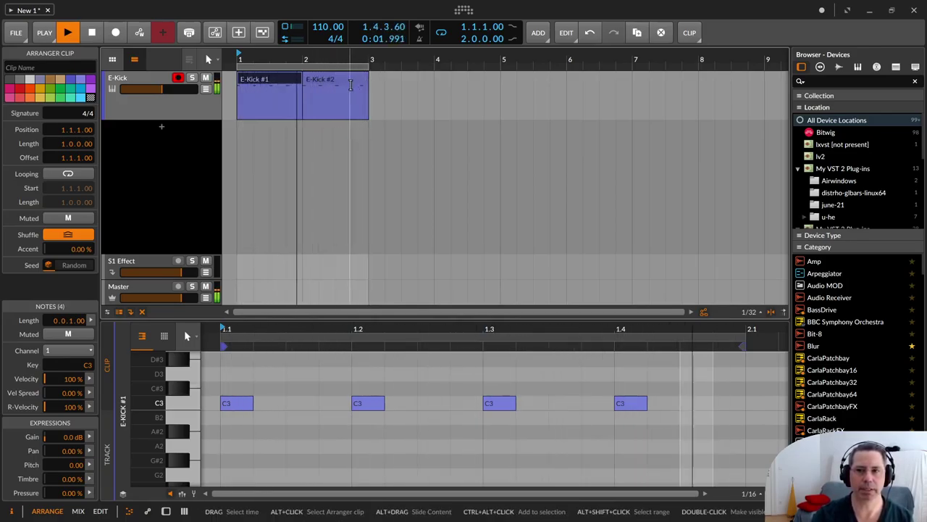
# Compare the second clip's last C3 note at 1.4.1.00 and 1.4.3.00 during playback, and move its third note to 1.3.3.00
pyautogui.click(353, 85)
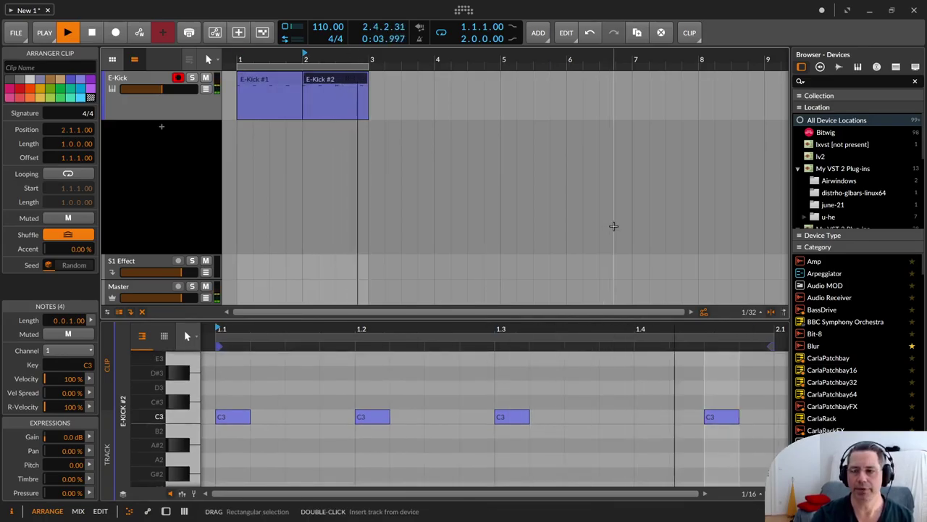
pyautogui.moveTo(734, 416); pyautogui.dragTo(663, 415)
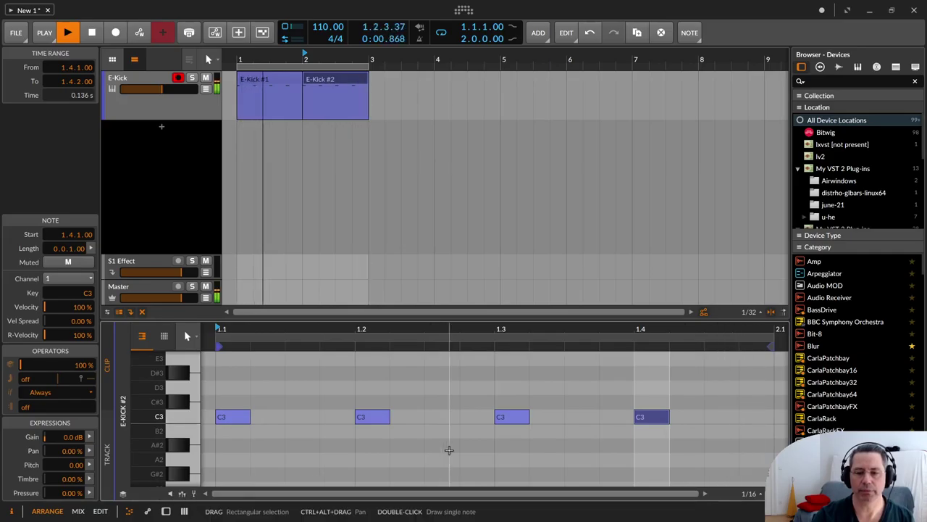
pyautogui.moveTo(654, 416); pyautogui.dragTo(723, 425)
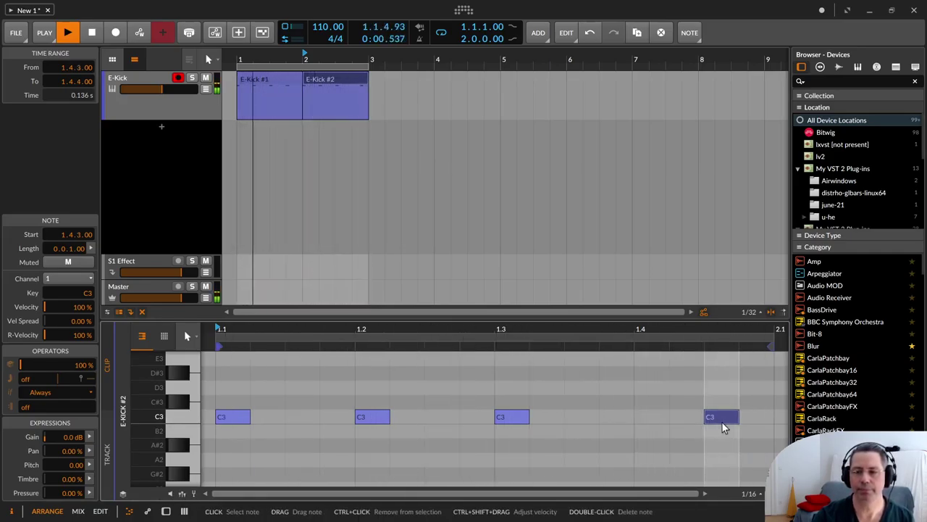
pyautogui.moveTo(515, 419); pyautogui.dragTo(585, 418)
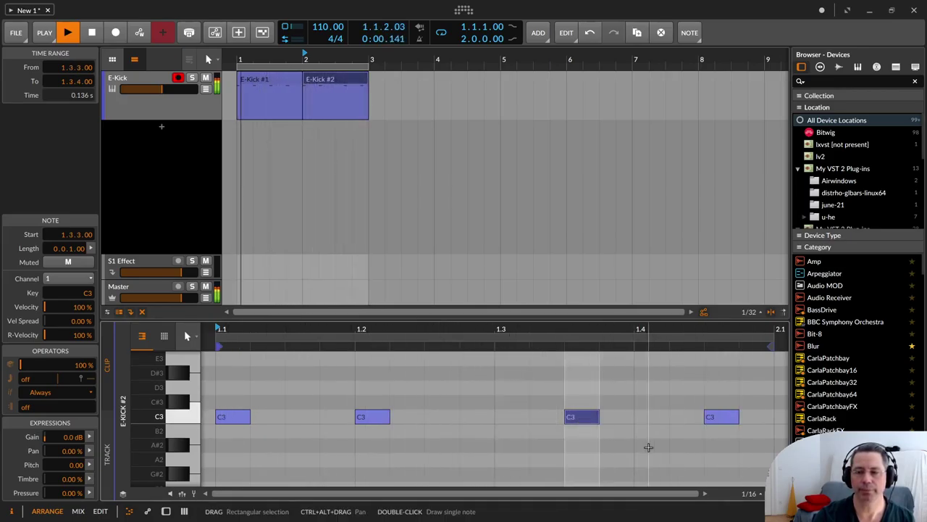
pyautogui.press('space')
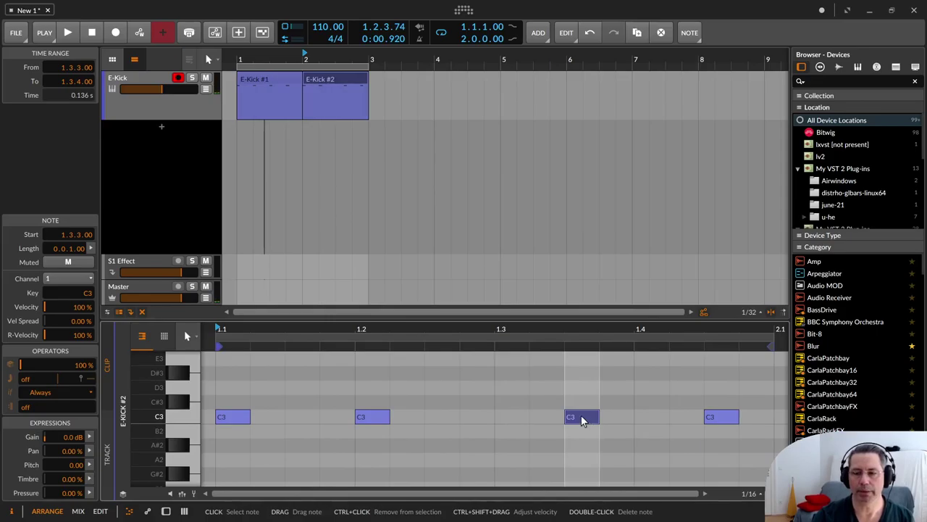
# Move the second clip's third C3 note to 1.3.2.00 and audition its last note alternately at 1.4.2.00 and 1.4.1.00
pyautogui.moveTo(583, 418); pyautogui.dragTo(549, 418)
pyautogui.moveTo(726, 417); pyautogui.dragTo(697, 418)
pyautogui.press('space')
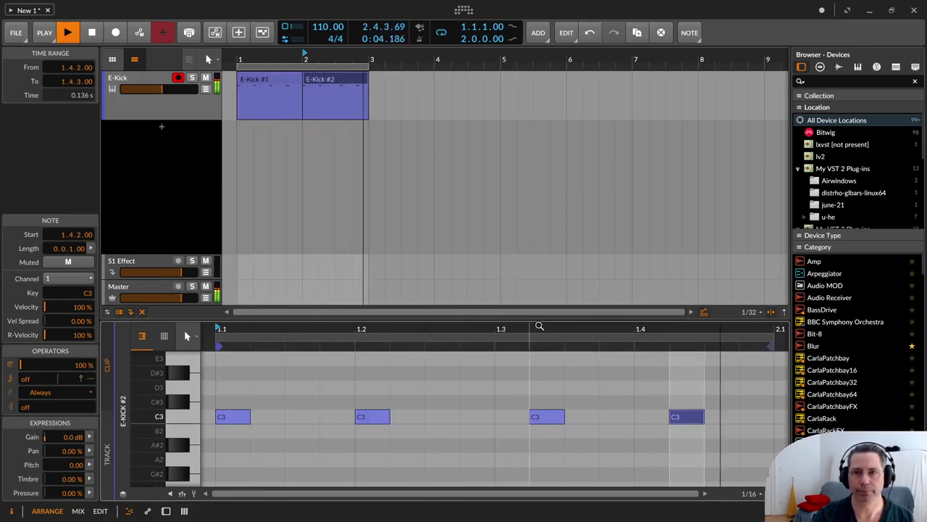
pyautogui.moveTo(689, 419); pyautogui.dragTo(647, 419)
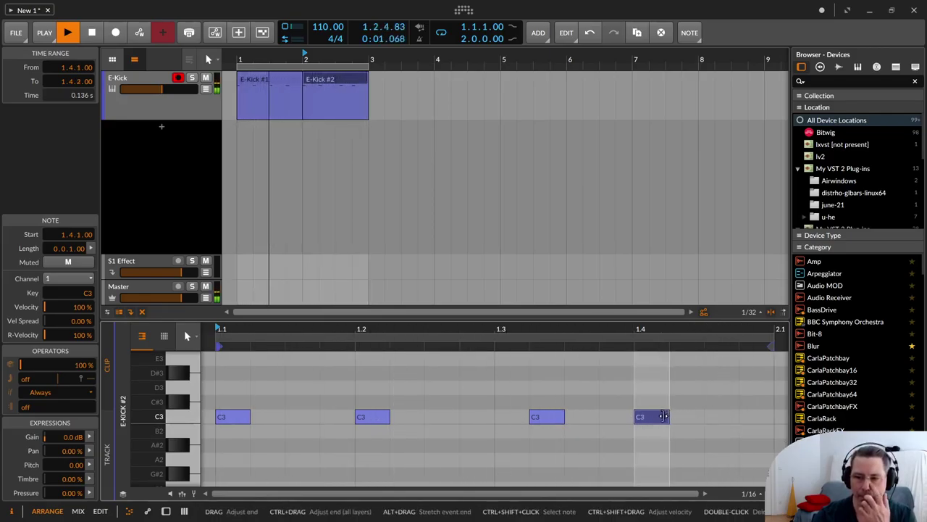
pyautogui.moveTo(661, 420); pyautogui.dragTo(699, 421)
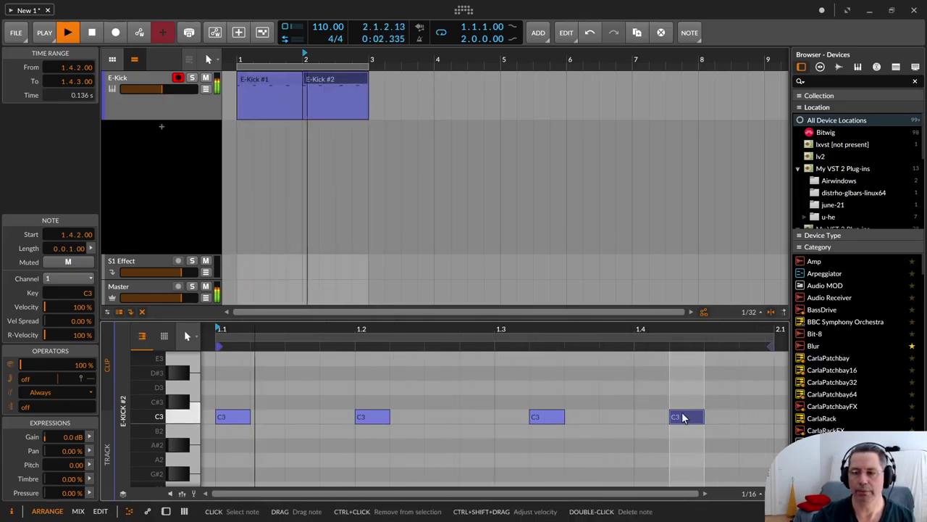
pyautogui.moveTo(682, 412); pyautogui.dragTo(652, 410)
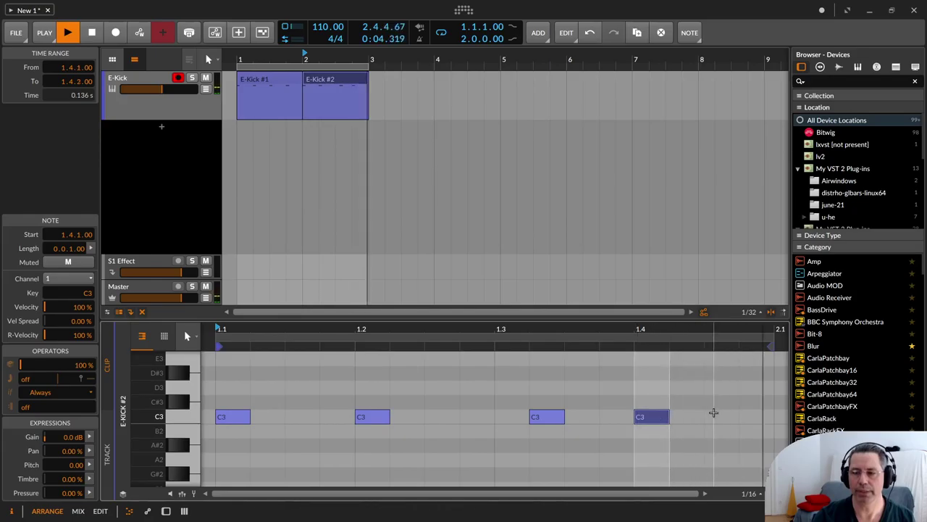
# Add a fifth C3 note to the second clip and place its last three notes at 1.3.1.00, 1.3.4.00 and 1.4.3.00
pyautogui.doubleClick(717, 415)
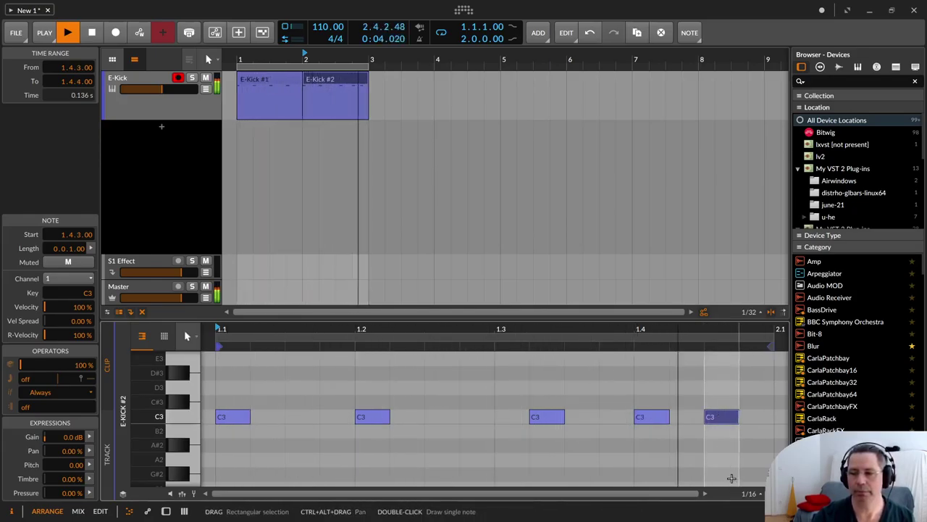
pyautogui.moveTo(722, 413); pyautogui.dragTo(756, 414)
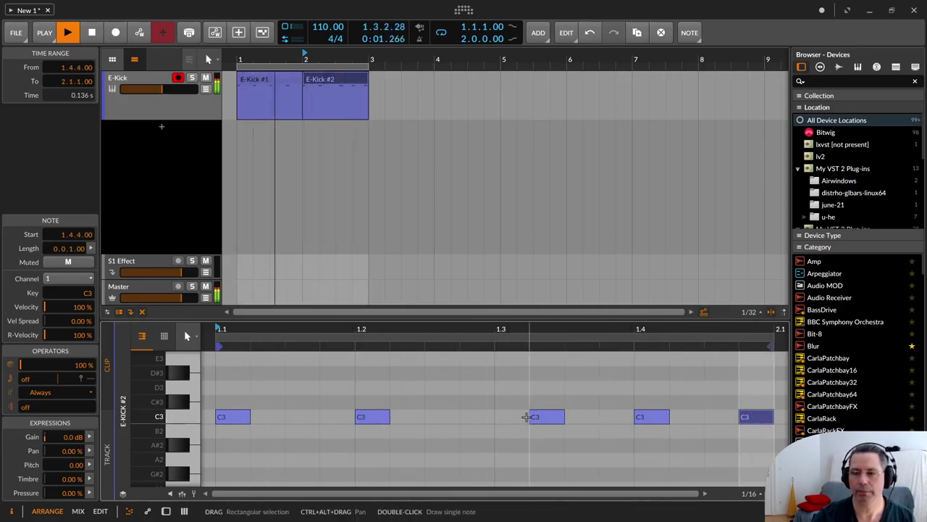
pyautogui.moveTo(544, 419); pyautogui.dragTo(509, 420)
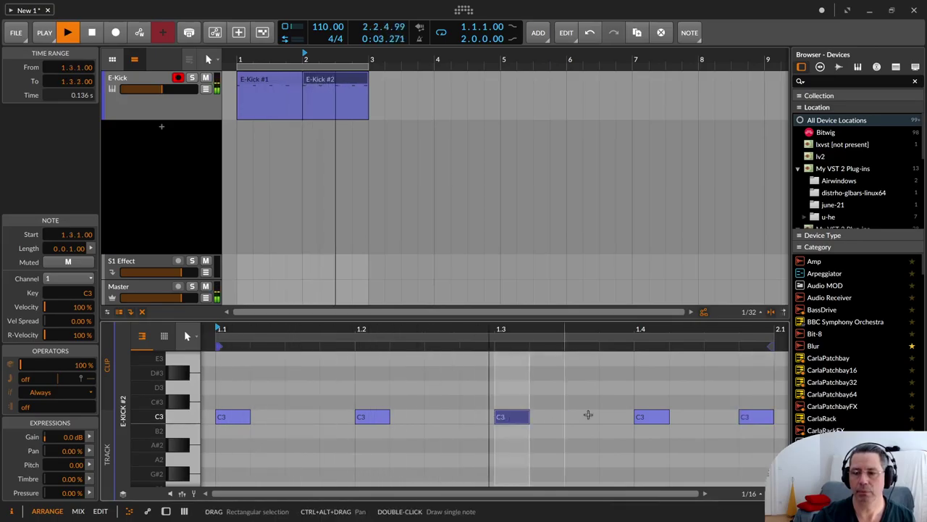
pyautogui.moveTo(642, 416); pyautogui.dragTo(608, 416)
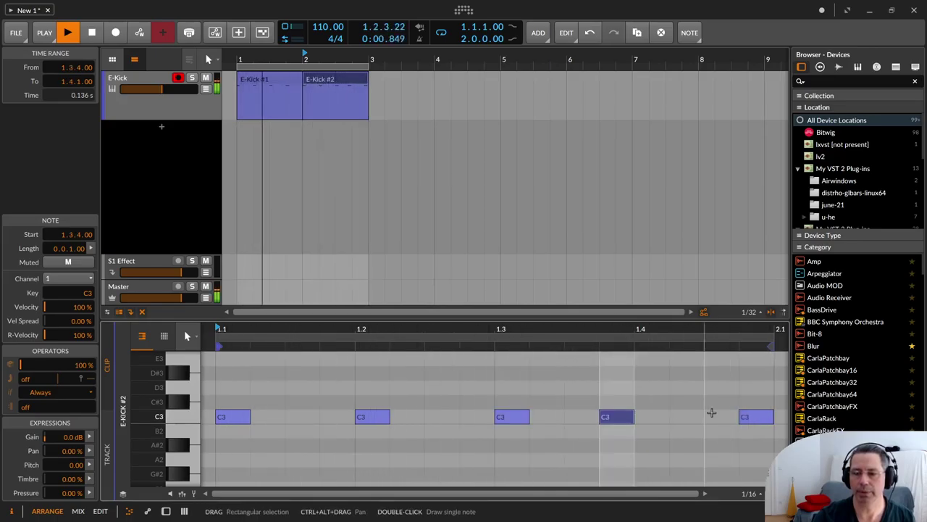
pyautogui.moveTo(757, 416); pyautogui.dragTo(721, 416)
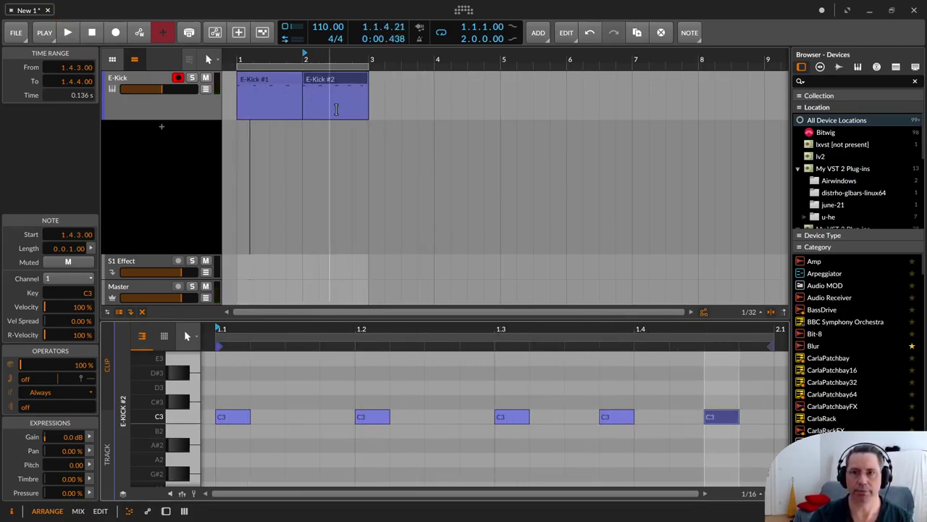
# Delete the second E-Kick clip and duplicate the first clip three times to fill bars 1 to 4
pyautogui.press('Delete')
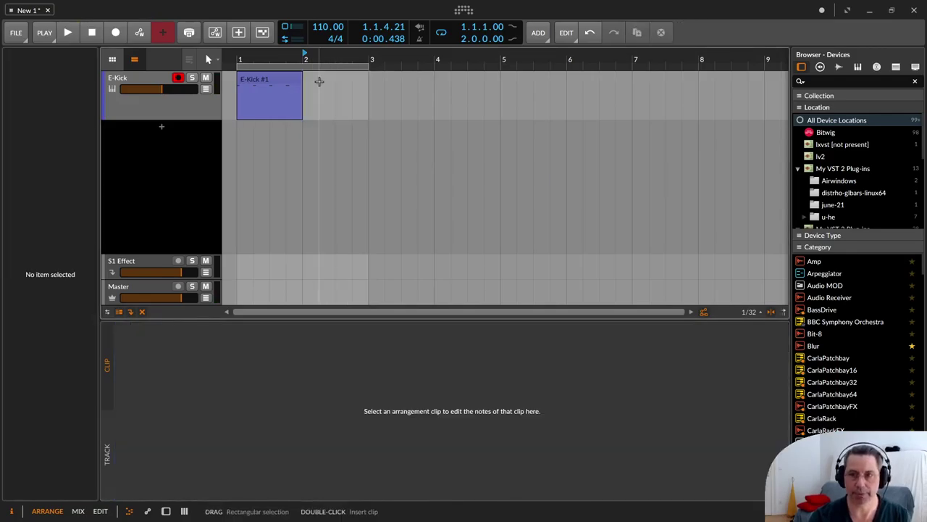
pyautogui.click(259, 76)
pyautogui.hotkey('ctrl', 'd')
pyautogui.hotkey('ctrl', 'd')
pyautogui.hotkey('ctrl', 'd')
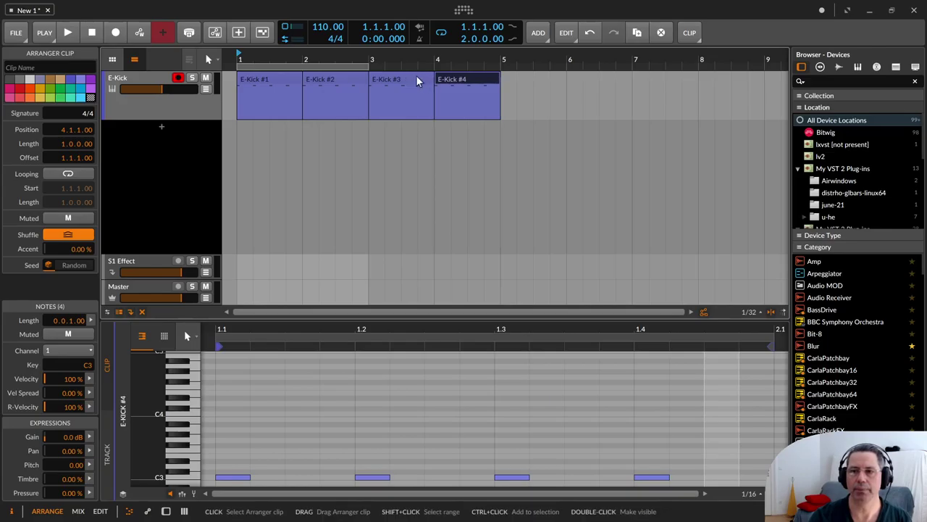
# Consolidate the four one-bar E-Kick clips into a single four-bar clip
pyautogui.click(257, 74)
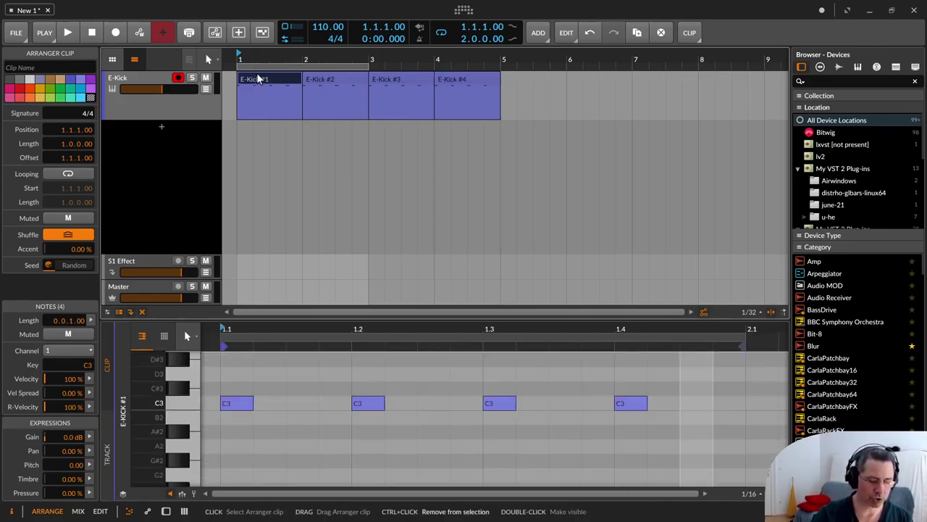
pyautogui.doubleClick(257, 74)
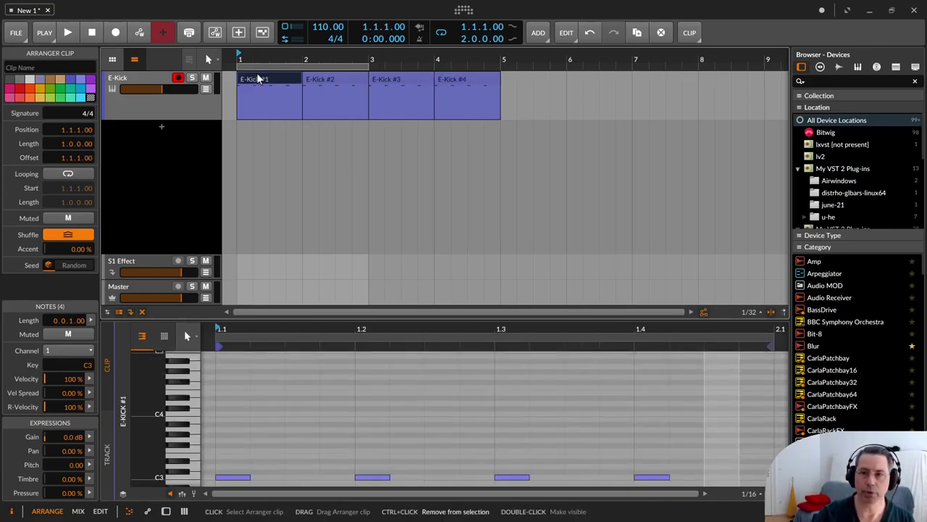
pyautogui.click(454, 77)
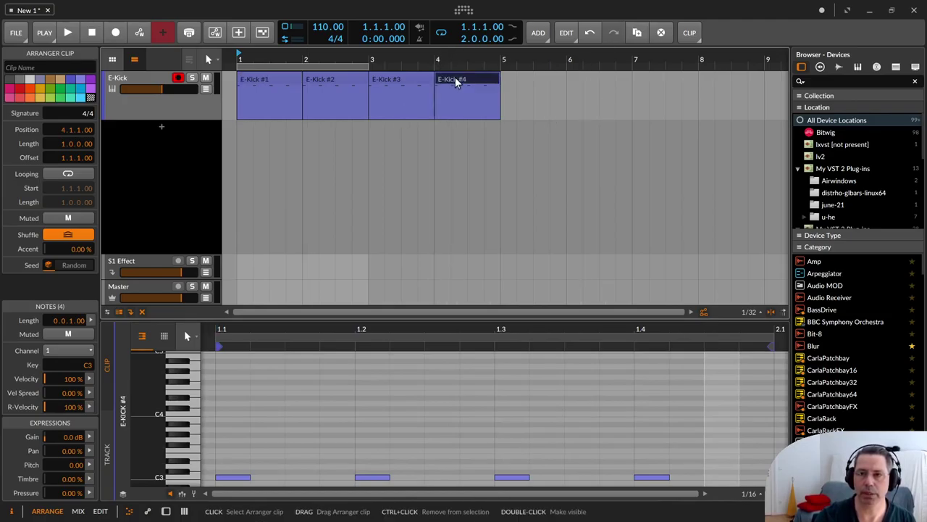
pyautogui.keyDown('shift'); pyautogui.click(284, 77); pyautogui.keyUp('shift')
pyautogui.hotkey('ctrl', 'j')
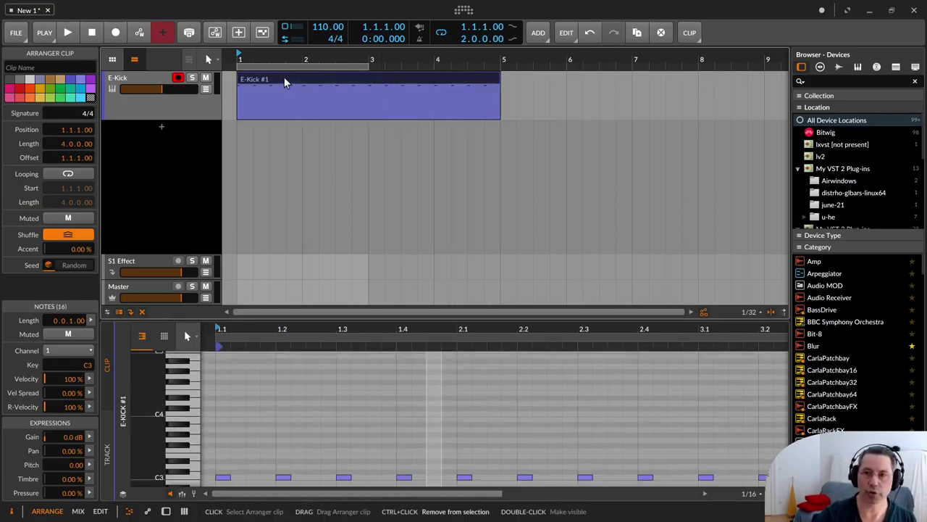
# Duplicate the four-bar E-Kick clip and extend the arranger loop region to 8.0.0.00
pyautogui.hotkey('ctrl', 'd')
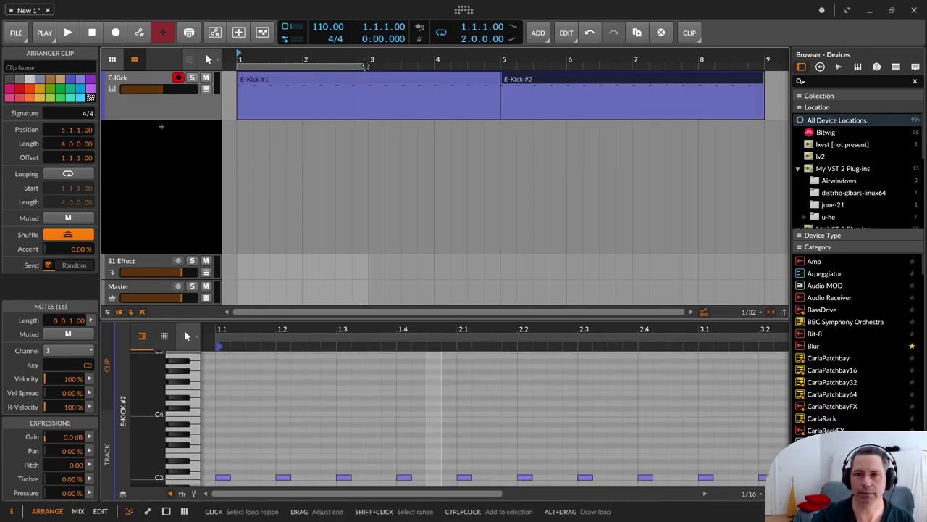
pyautogui.moveTo(365, 66); pyautogui.dragTo(740, 67)
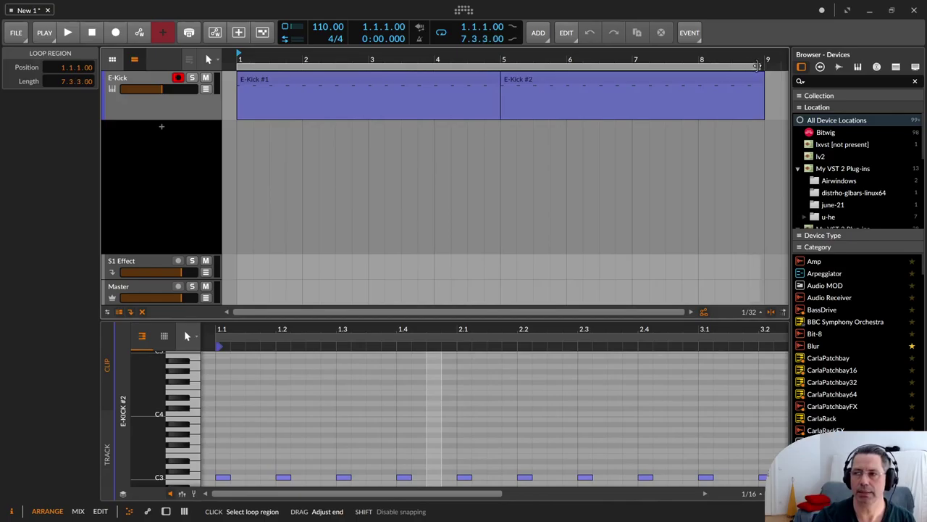
# Delete the last C3 note, at beat 4.4, in the first four-bar E-Kick clip
pyautogui.click(449, 74)
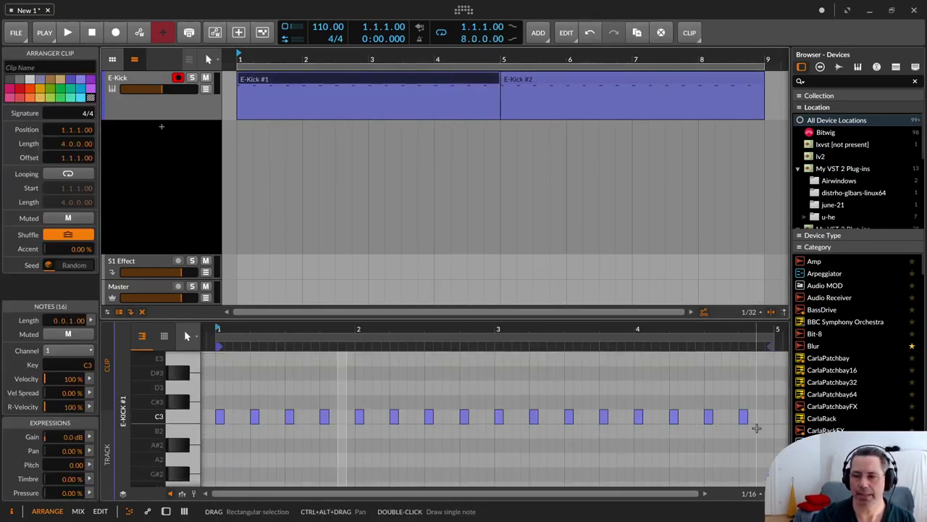
pyautogui.moveTo(700, 328); pyautogui.dragTo(717, 462)
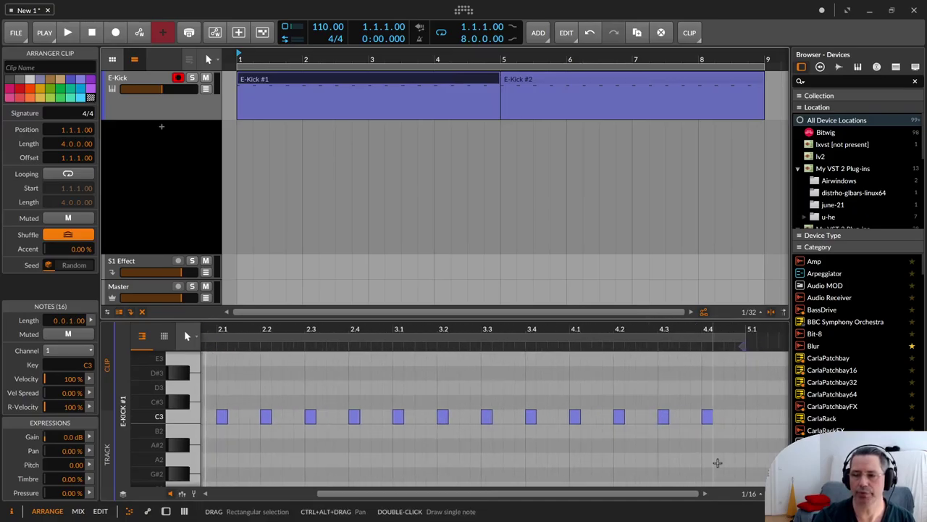
pyautogui.doubleClick(707, 418)
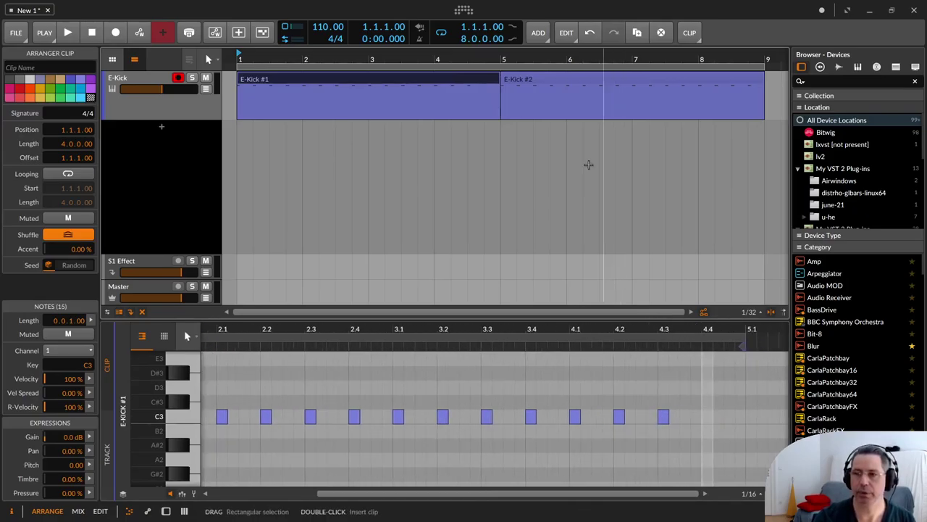
# In the second four-bar E-Kick clip, move the last C3 note to 4.3.4 and add a C3 note at 4.4.3
pyautogui.click(707, 80)
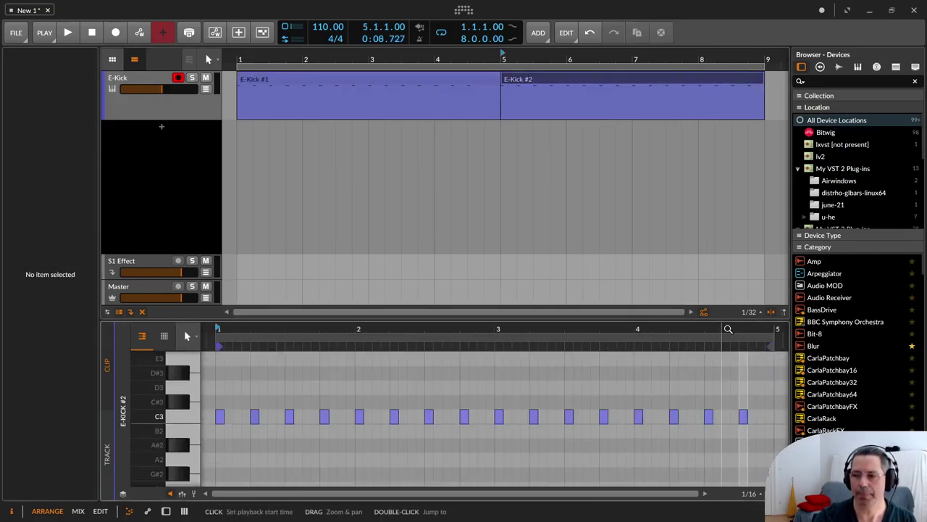
pyautogui.moveTo(728, 329); pyautogui.dragTo(718, 373)
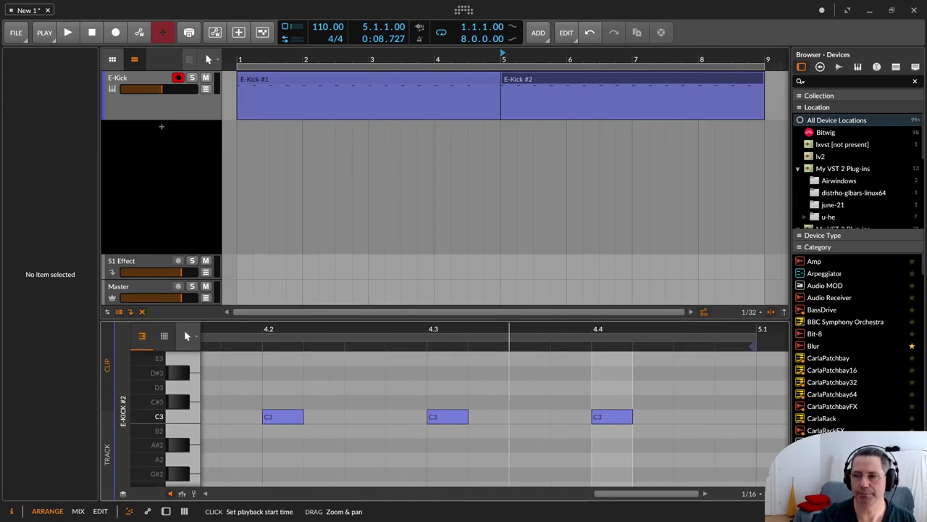
pyautogui.moveTo(509, 329); pyautogui.dragTo(509, 333)
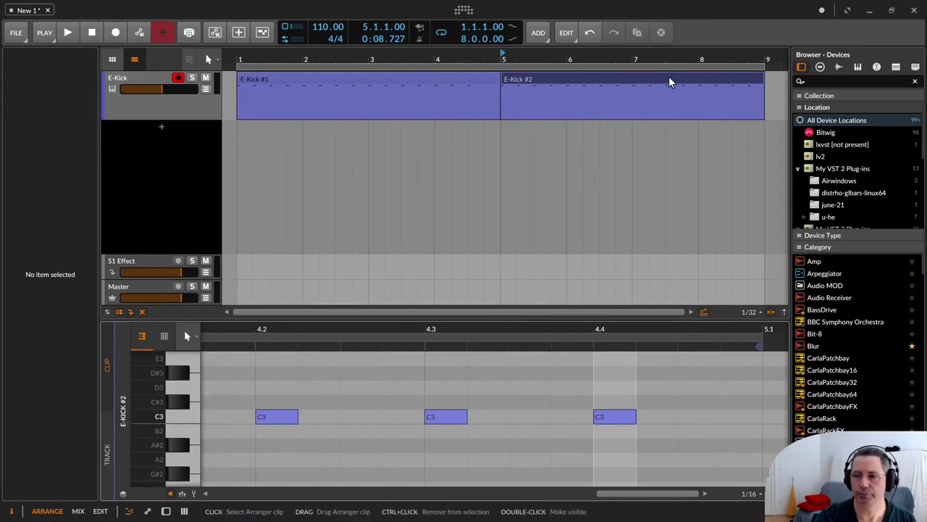
pyautogui.doubleClick(669, 78)
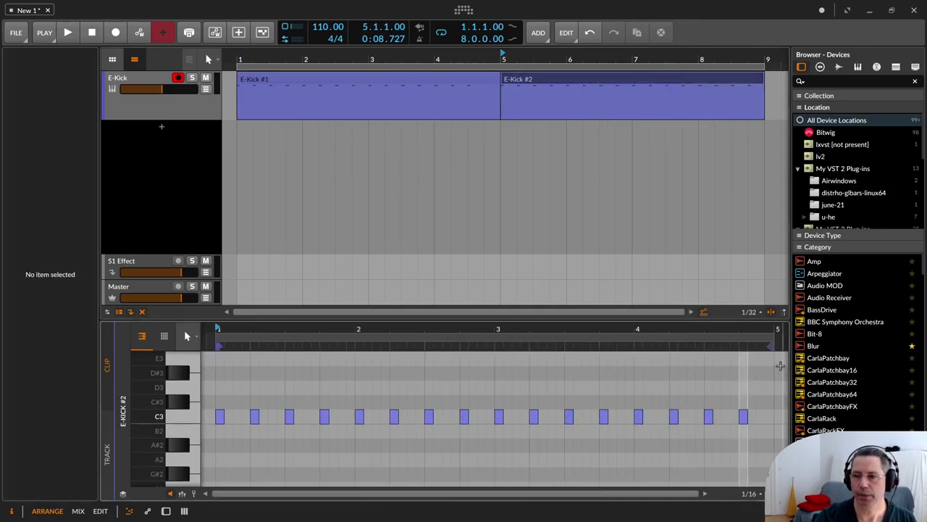
pyautogui.moveTo(751, 332); pyautogui.dragTo(605, 369)
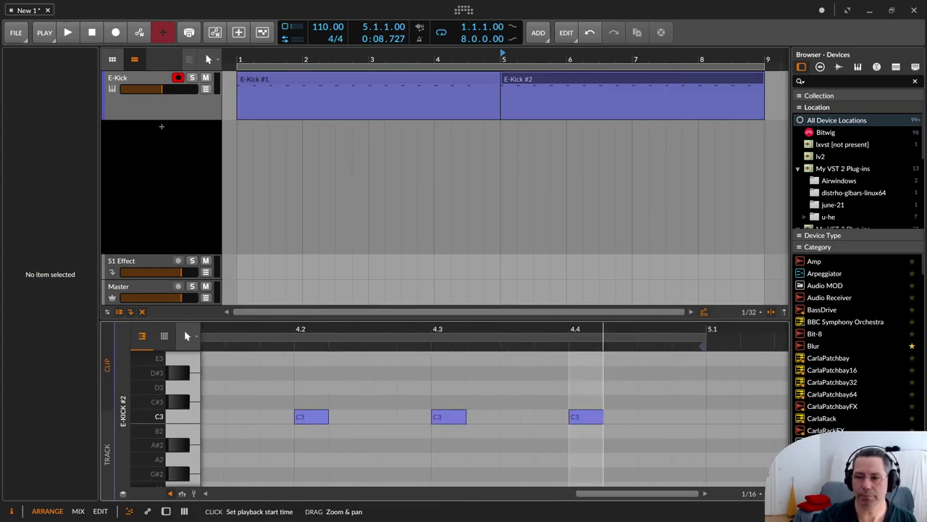
pyautogui.click(627, 399)
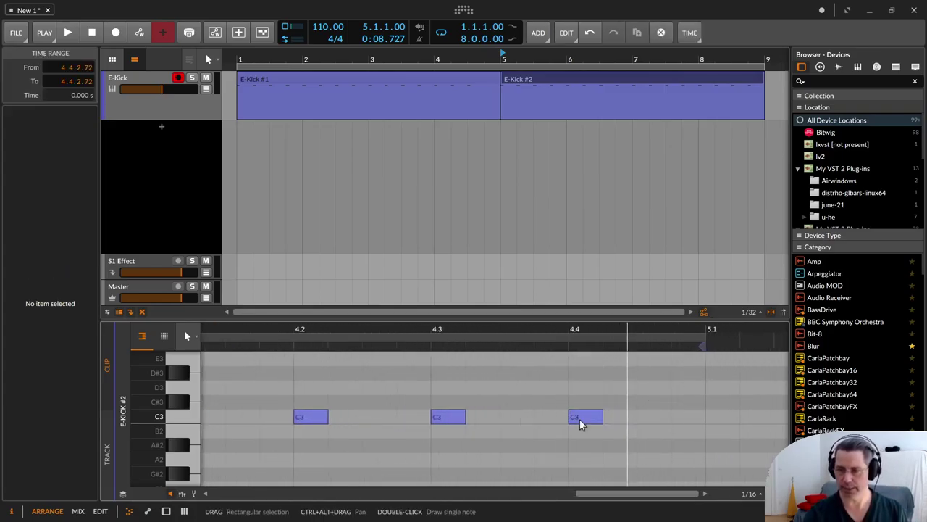
pyautogui.moveTo(592, 418); pyautogui.dragTo(557, 417)
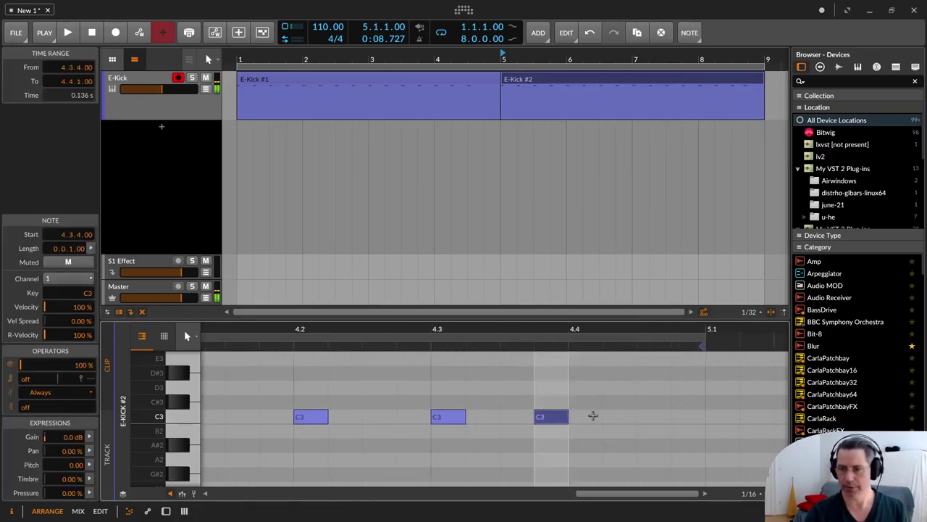
pyautogui.click(656, 415)
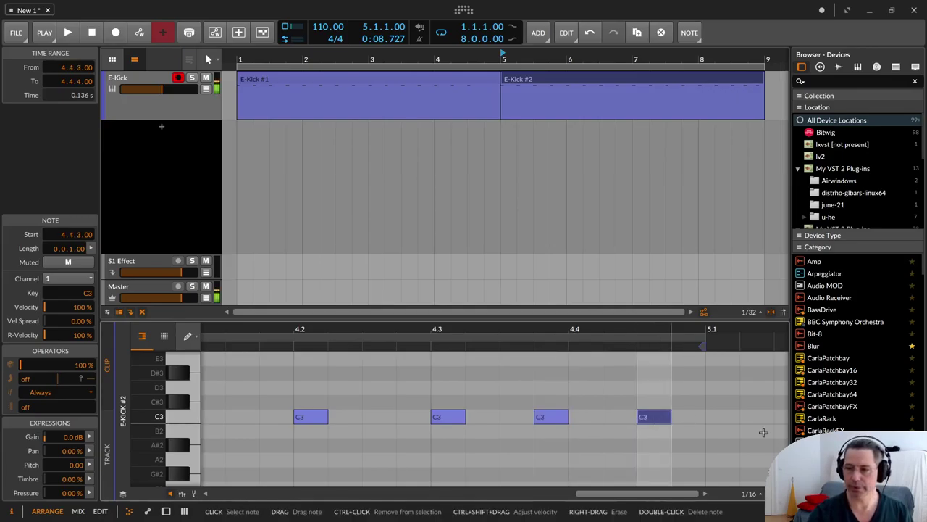
# Play the arrangement from bar 1 and examine the note pattern of the second E-Kick clip
pyautogui.click(357, 79)
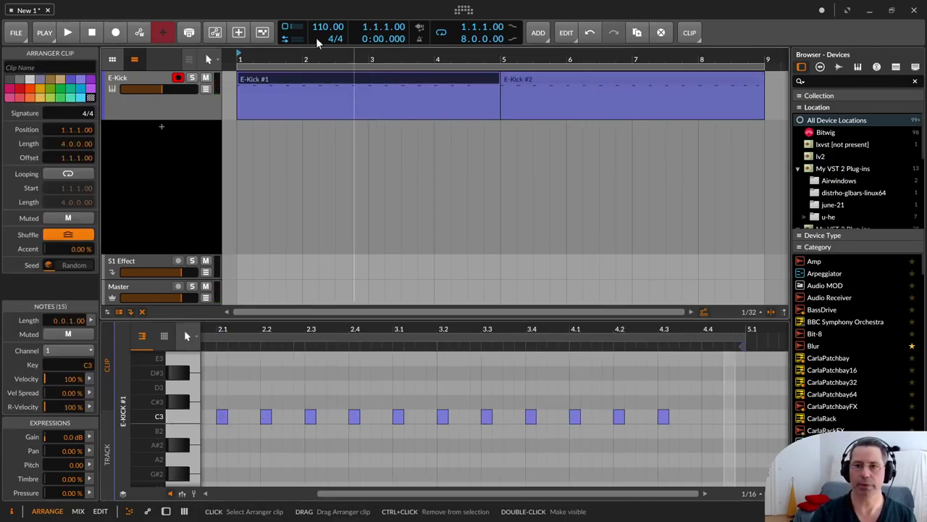
pyautogui.click(68, 32)
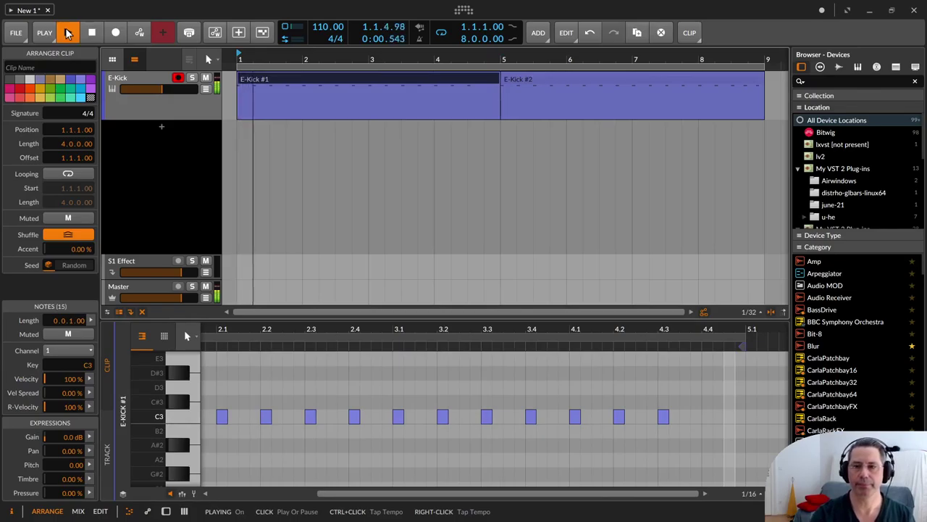
pyautogui.keyDown('shift'); pyautogui.click(534, 79); pyautogui.keyUp('shift')
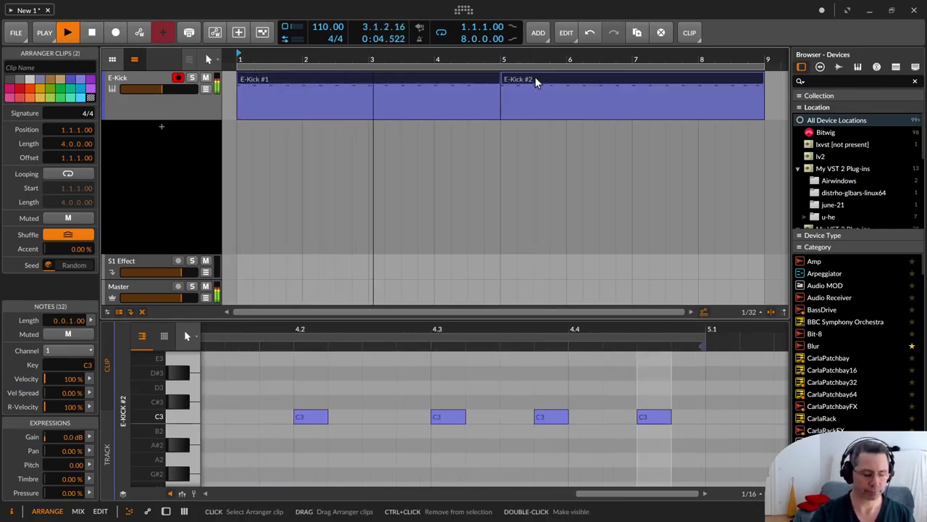
pyautogui.doubleClick(518, 337)
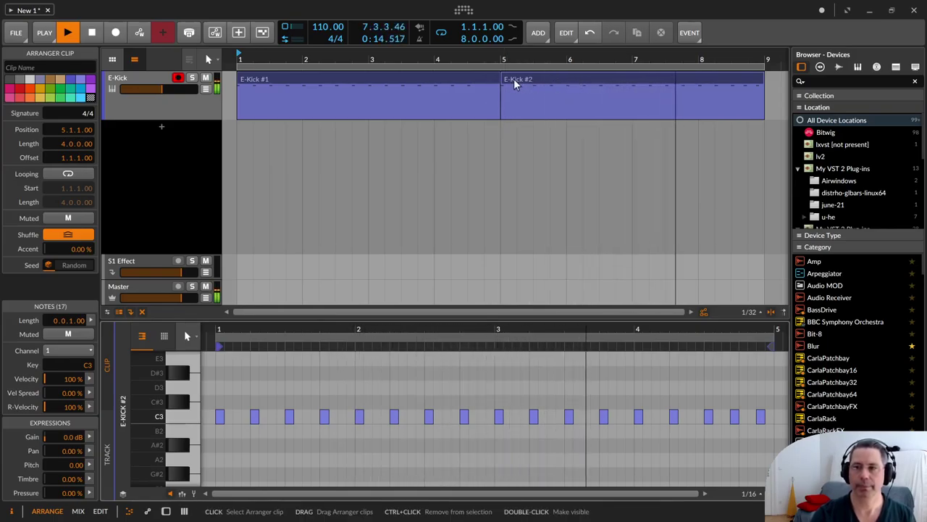
# Add C3 notes at 4.4.1 and 4.4.3 at the end of the first E-Kick clip, and stop playback
pyautogui.click(459, 78)
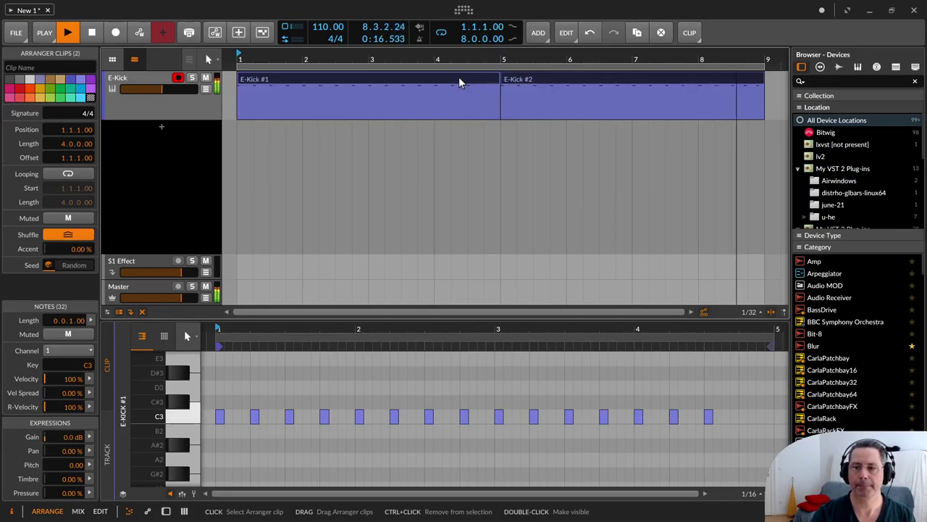
pyautogui.press('2')
pyautogui.click(742, 415)
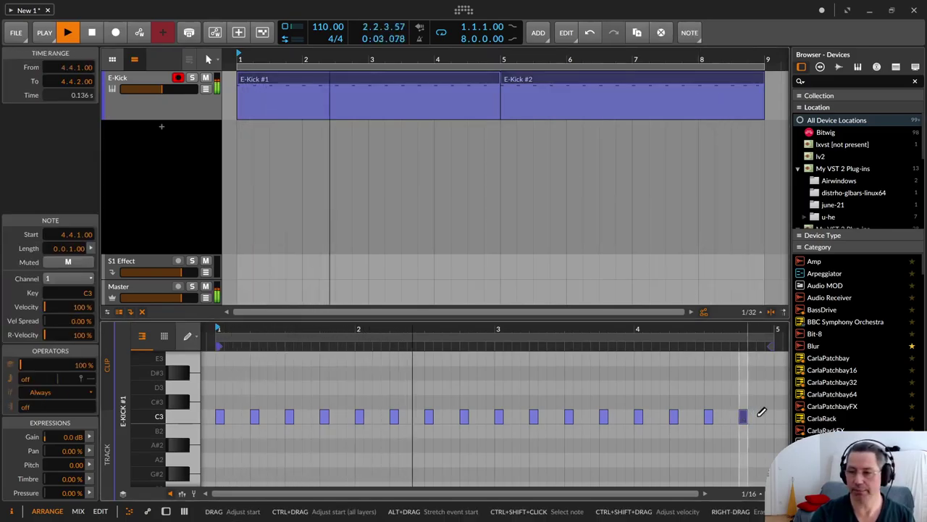
pyautogui.click(759, 415)
pyautogui.press('1')
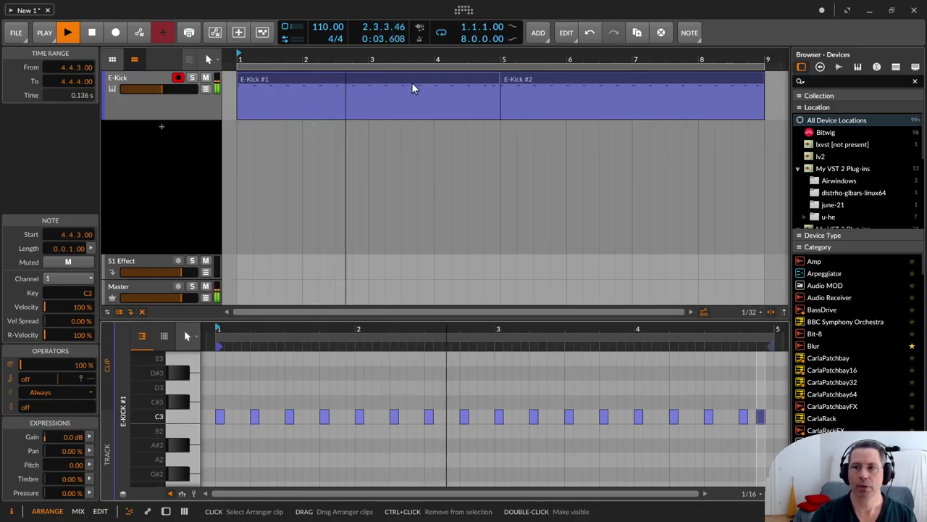
pyautogui.press('space')
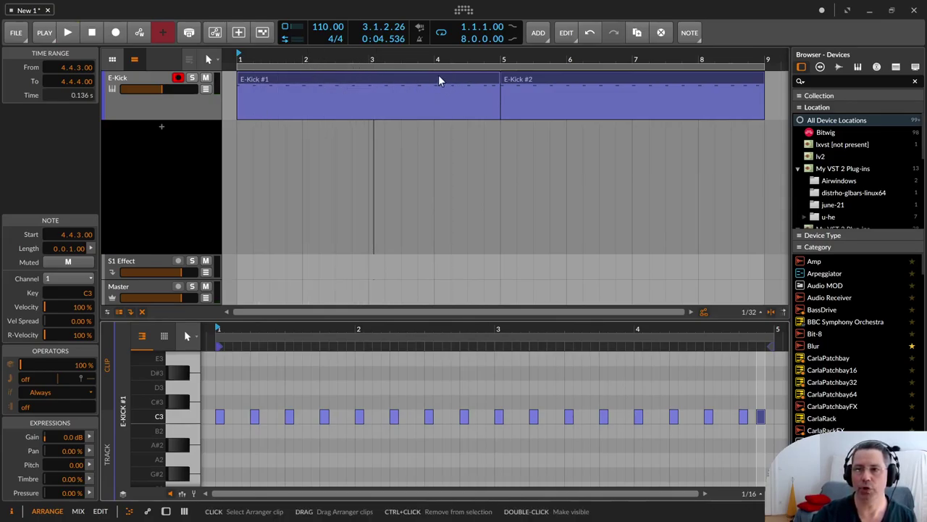
# Move both four-bar E-Kick clips two bars later so the first one starts at bar 3
pyautogui.click(329, 78)
pyautogui.keyDown('shift'); pyautogui.click(570, 79); pyautogui.keyUp('shift')
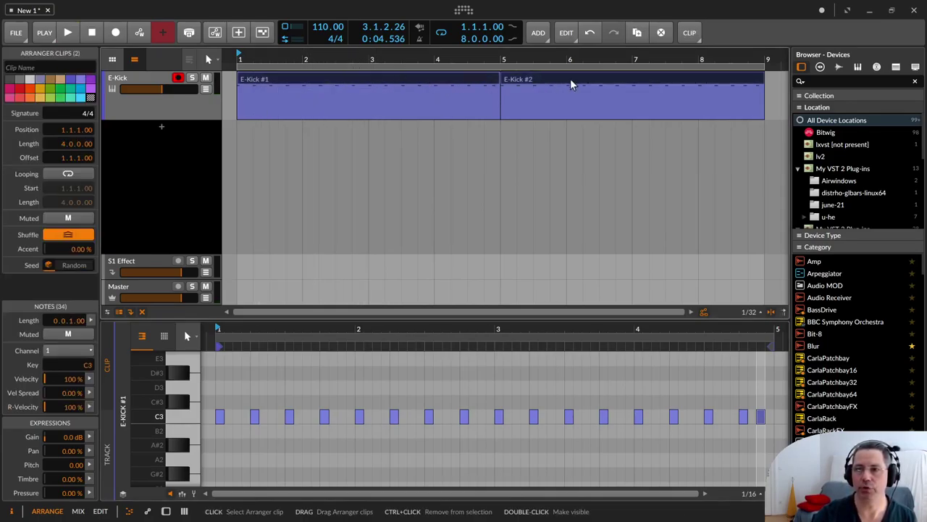
pyautogui.moveTo(256, 80); pyautogui.dragTo(387, 79)
# Create a one-bar clip at bar 1 on the E-Kick track and draw C3 notes at 1.1, 1.2, 1.3 and 1.4.3
pyautogui.doubleClick(255, 89)
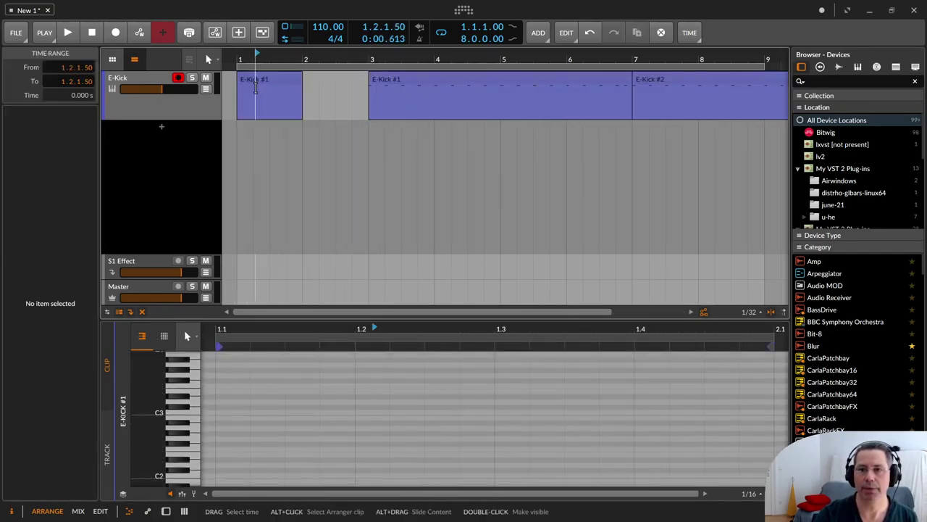
pyautogui.click(261, 82)
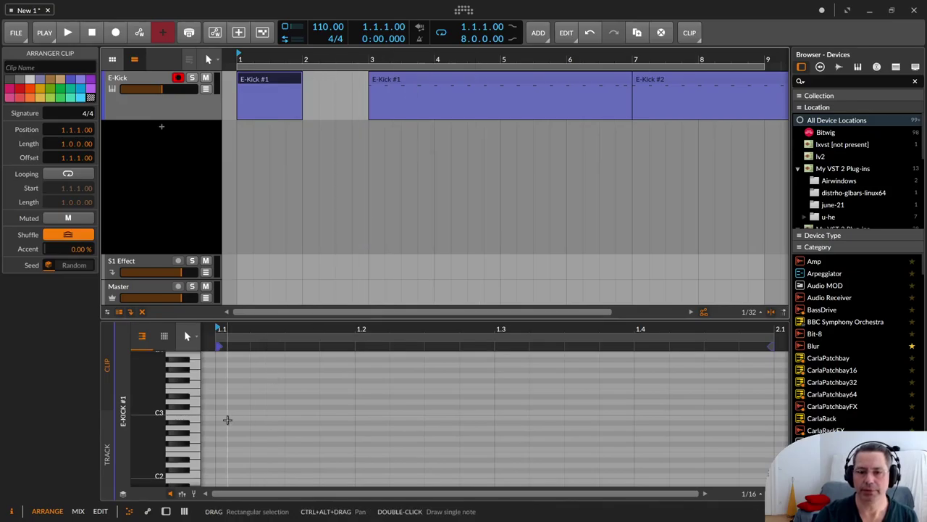
pyautogui.scroll(3, 227, 419)
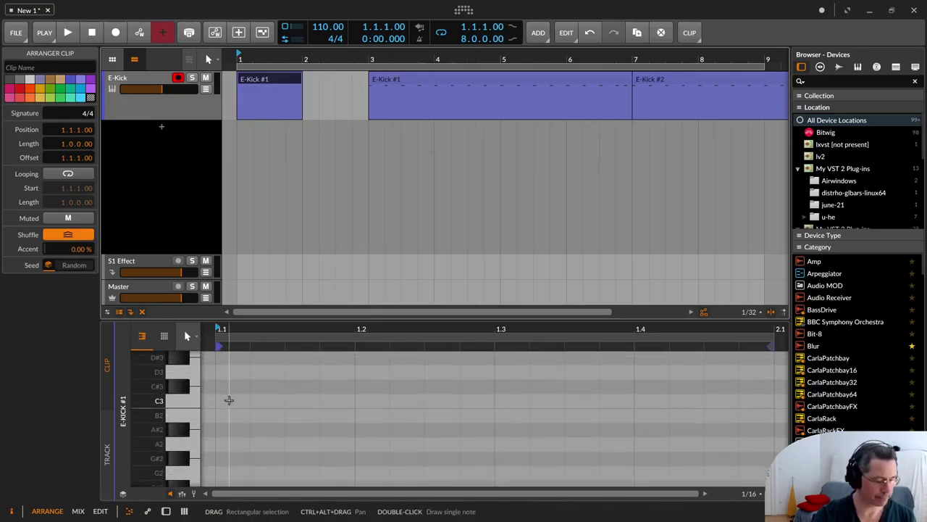
pyautogui.doubleClick(229, 400)
pyautogui.press('3')
pyautogui.click(368, 403)
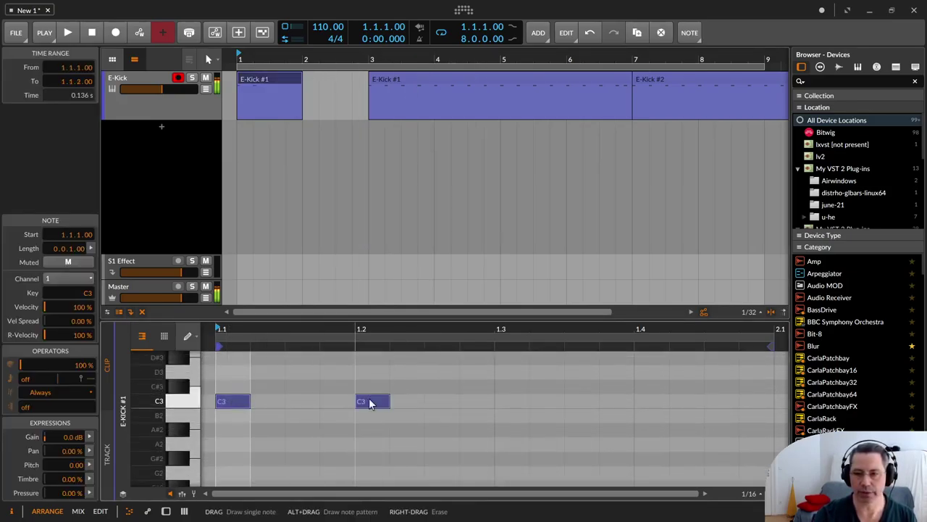
pyautogui.click(512, 400)
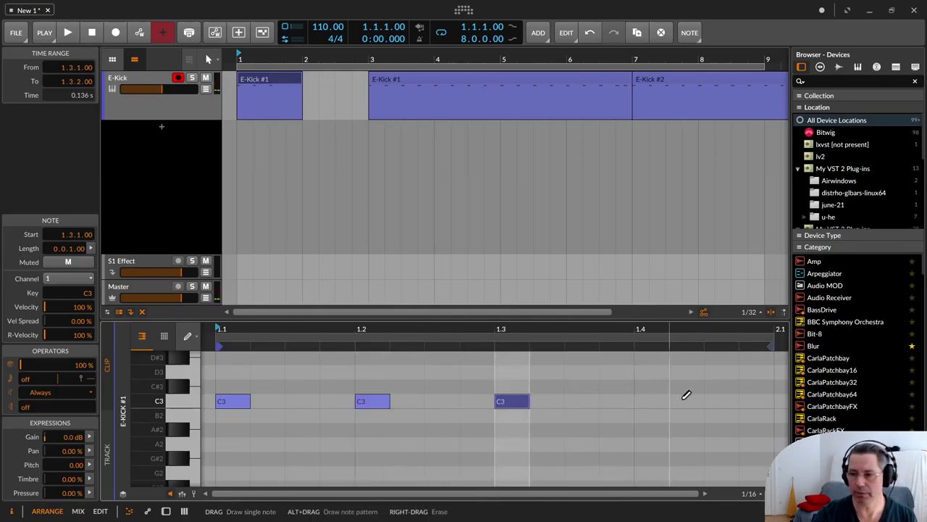
pyautogui.click(711, 401)
pyautogui.press('1')
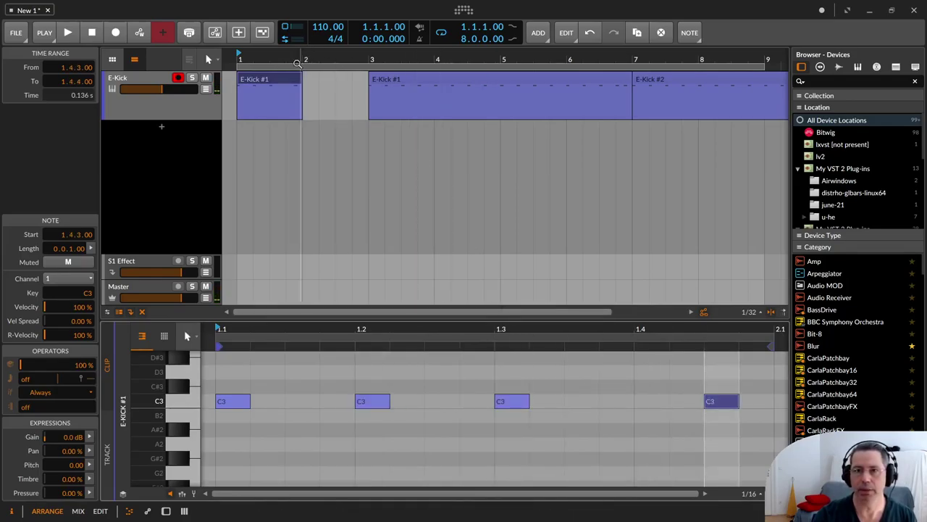
# Loop playback over the one-bar clip, compare its last C3 note at 1.4.1 and 1.4.3, and leave it at 1.4.1
pyautogui.click(277, 76)
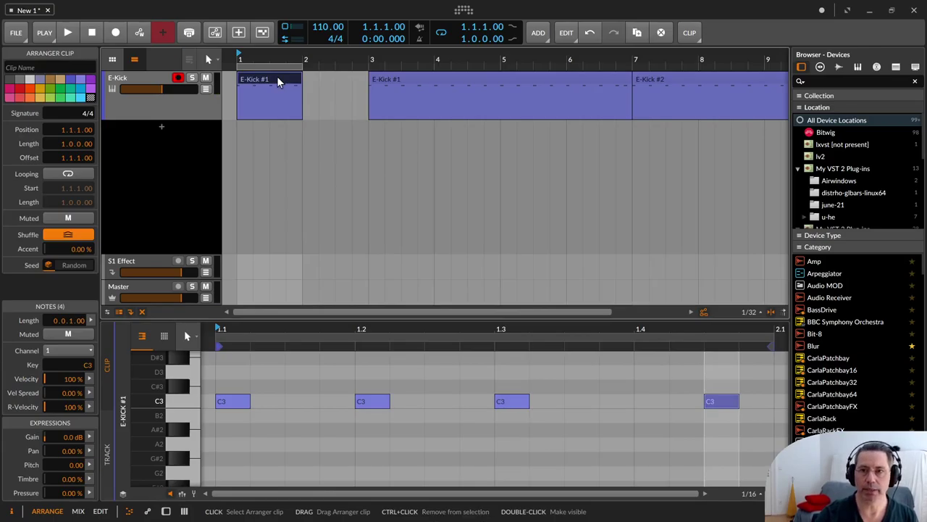
pyautogui.press('space')
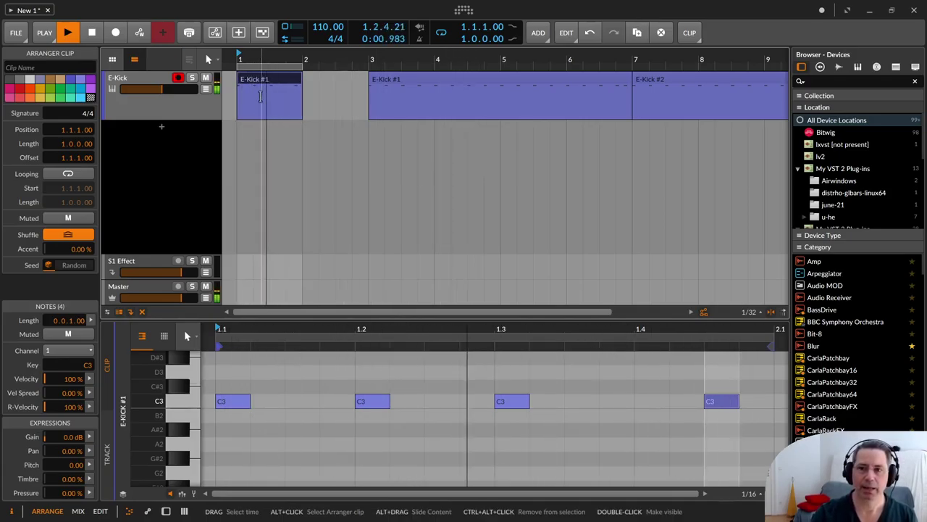
pyautogui.moveTo(723, 401); pyautogui.dragTo(654, 400)
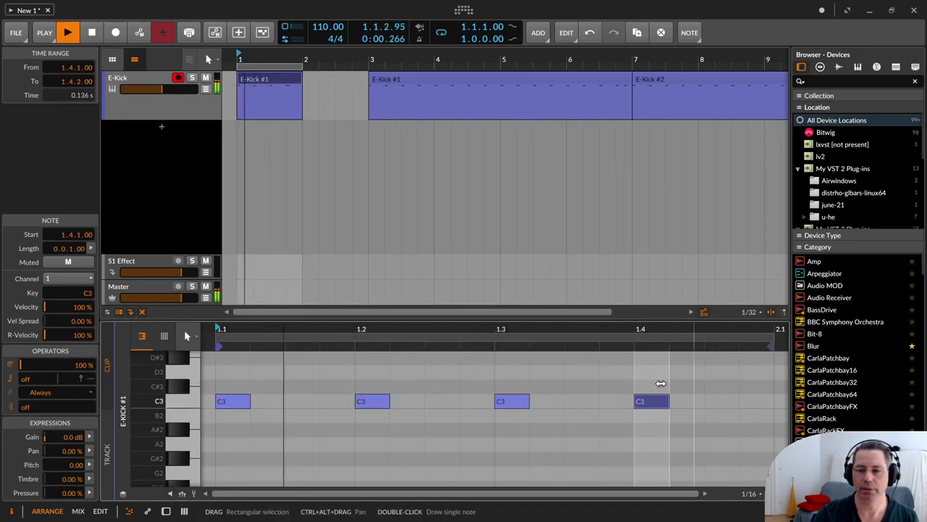
pyautogui.moveTo(655, 405); pyautogui.dragTo(724, 399)
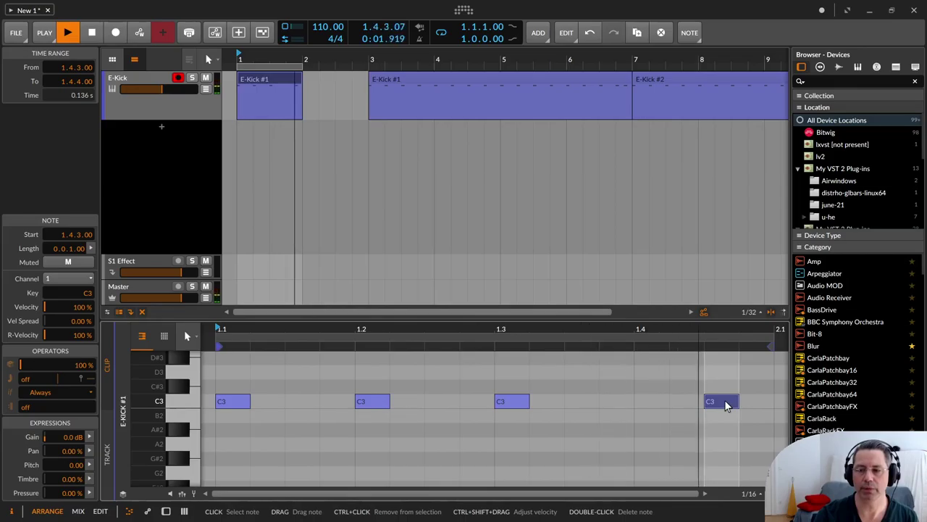
pyautogui.moveTo(728, 404); pyautogui.dragTo(661, 408)
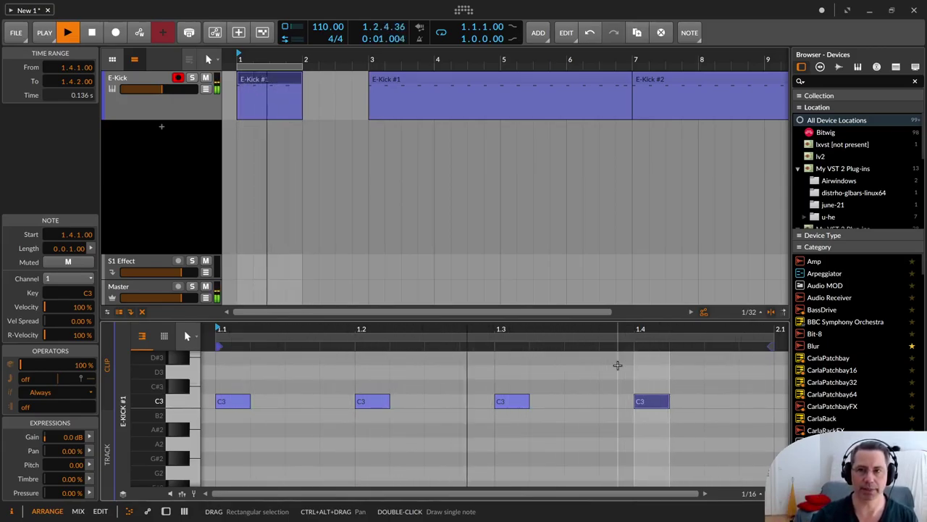
pyautogui.press('space')
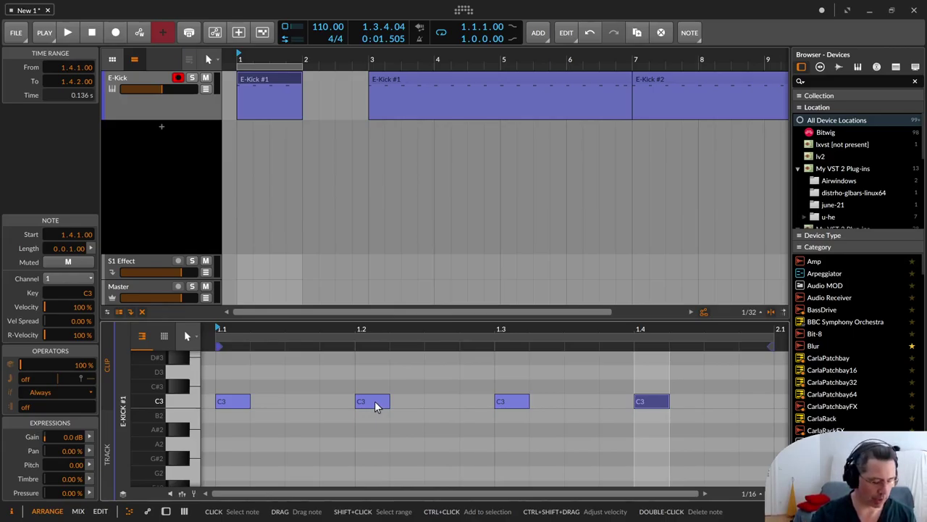
# Show the E-Kick track's device chain and insert an Oscilloscope after the E-Kick device
pyautogui.press('d')
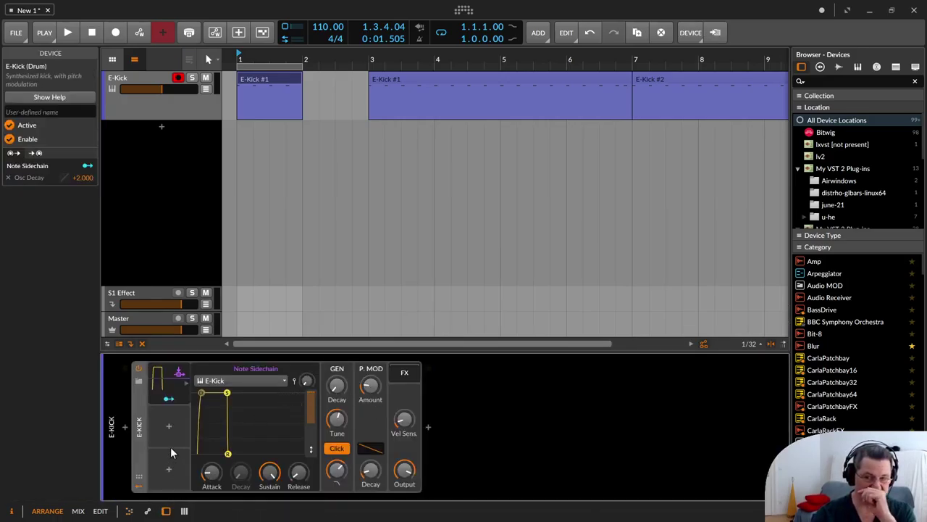
pyautogui.click(427, 432)
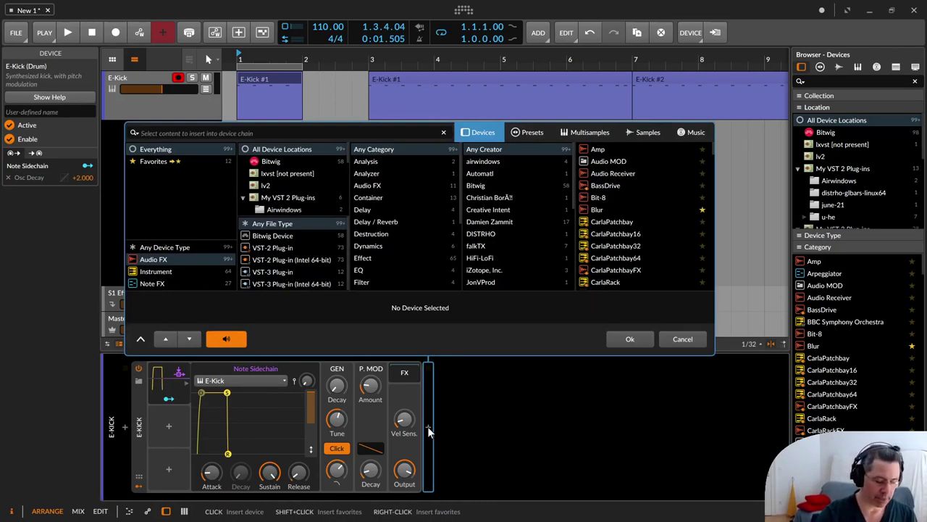
pyautogui.write('osc')
pyautogui.press('Return')
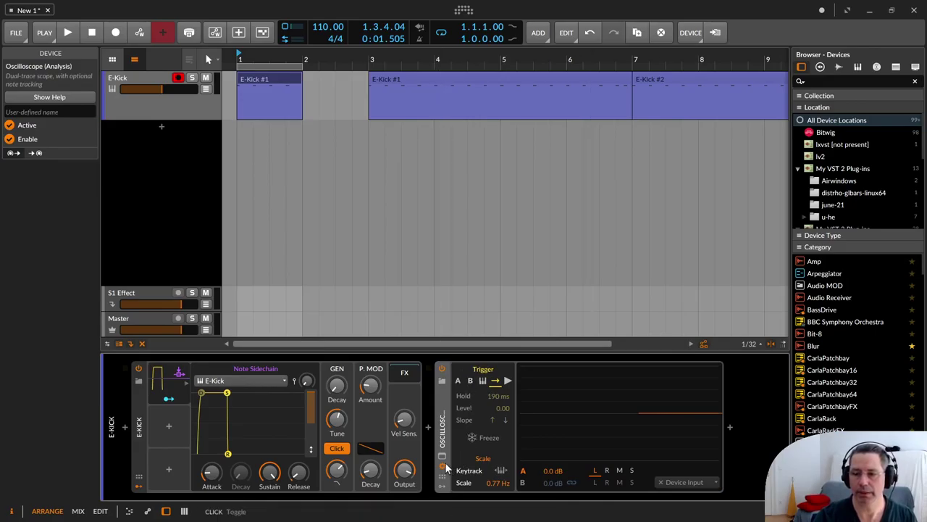
# Open the Oscilloscope's expanded display and set its scale to 9.99 Hz while the loop plays
pyautogui.click(443, 457)
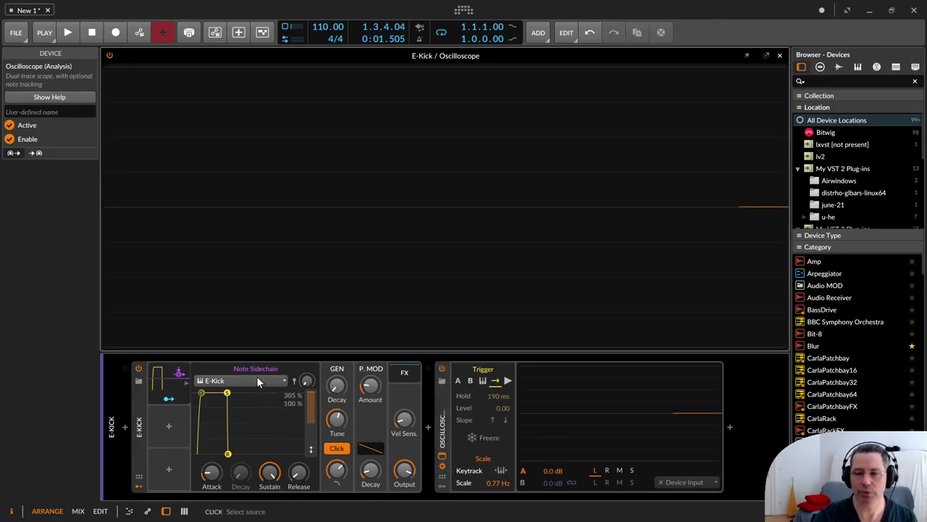
pyautogui.press('space')
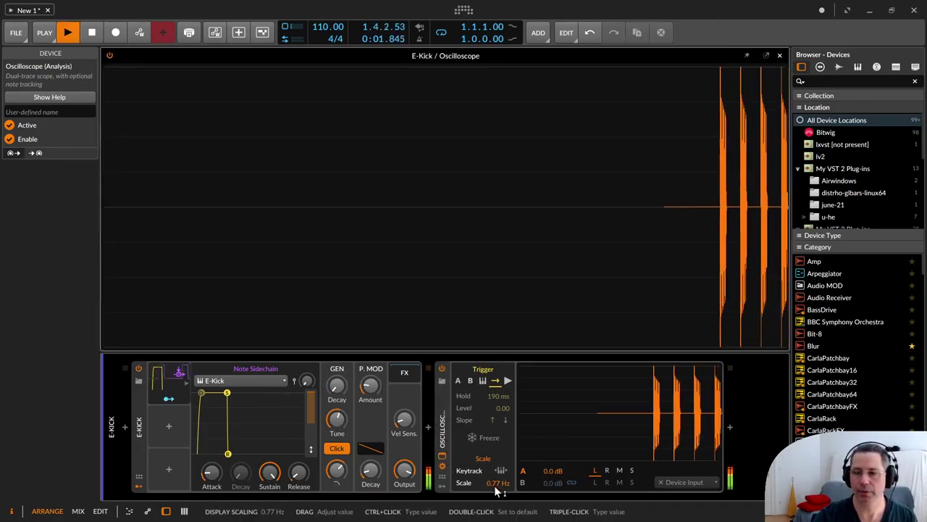
pyautogui.moveTo(497, 483); pyautogui.dragTo(498, 428)
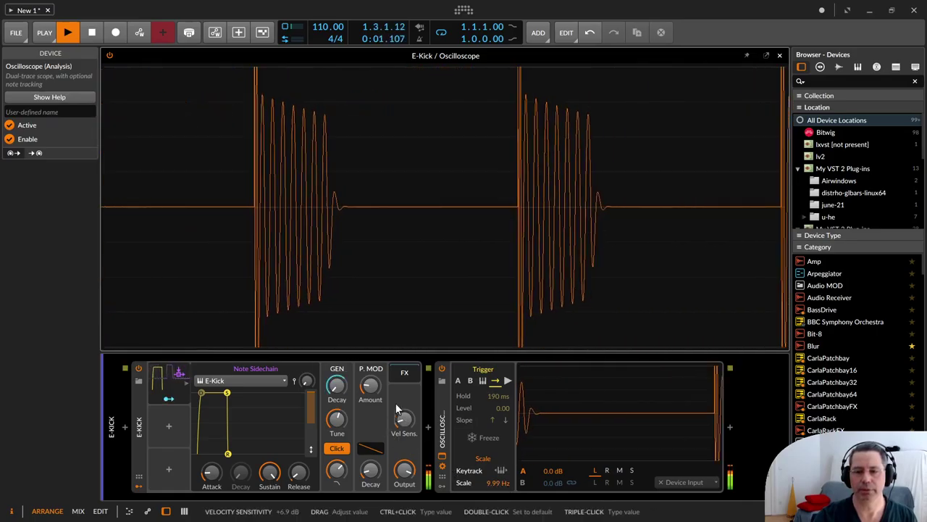
# Check the kick's waveform during loop playback, stop the transport, and insert a Distortion device into the E-Kick's FX chain
pyautogui.press('space')
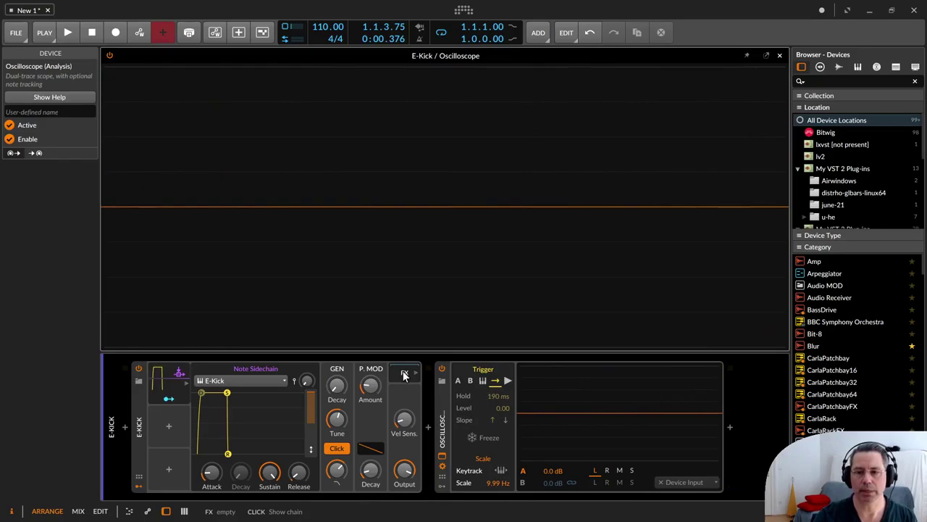
pyautogui.press('space')
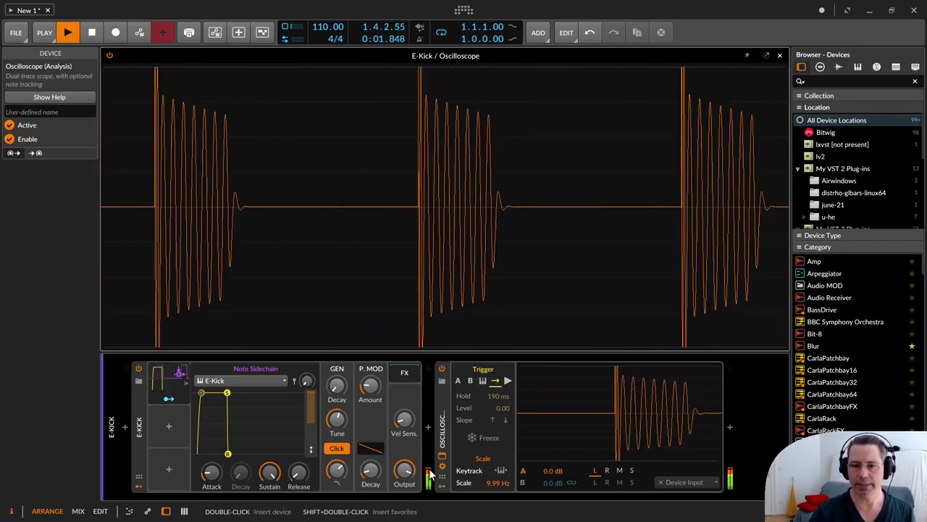
pyautogui.press('space')
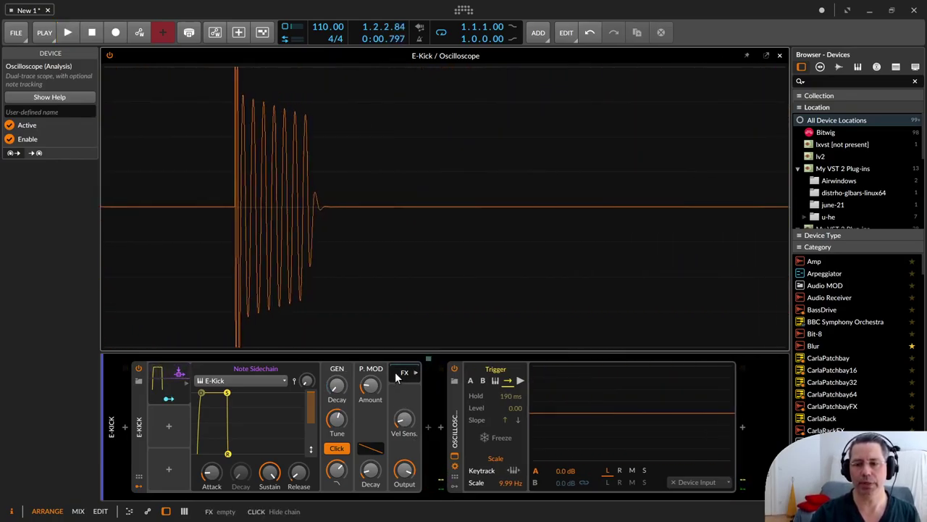
pyautogui.click(429, 426)
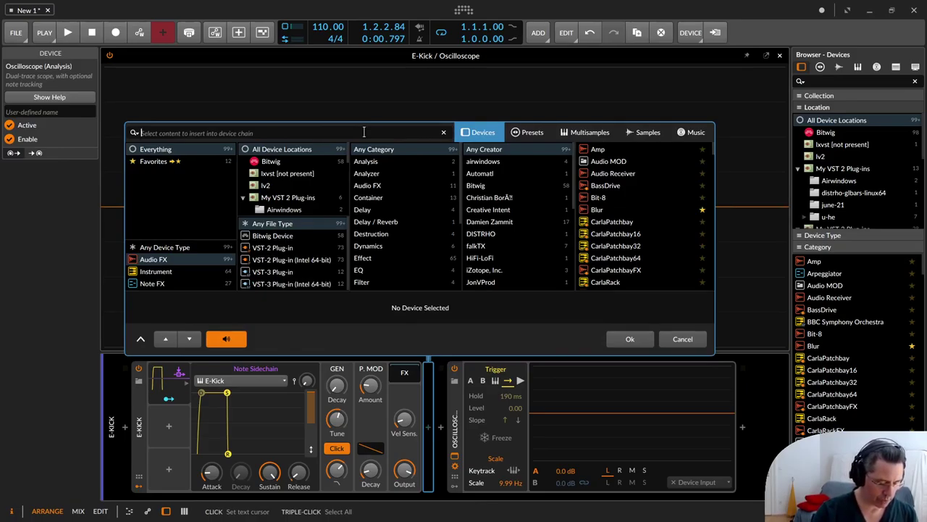
pyautogui.write('dis')
pyautogui.press('Down')
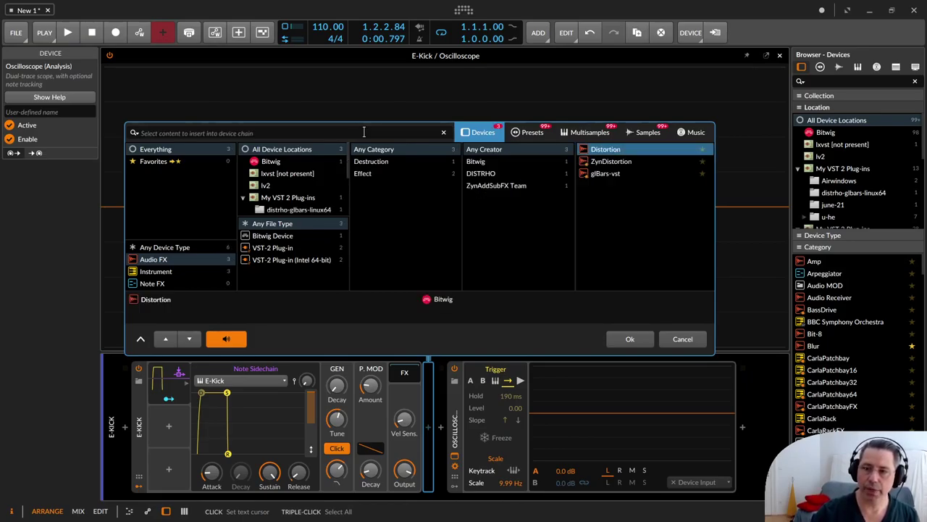
pyautogui.press('Return')
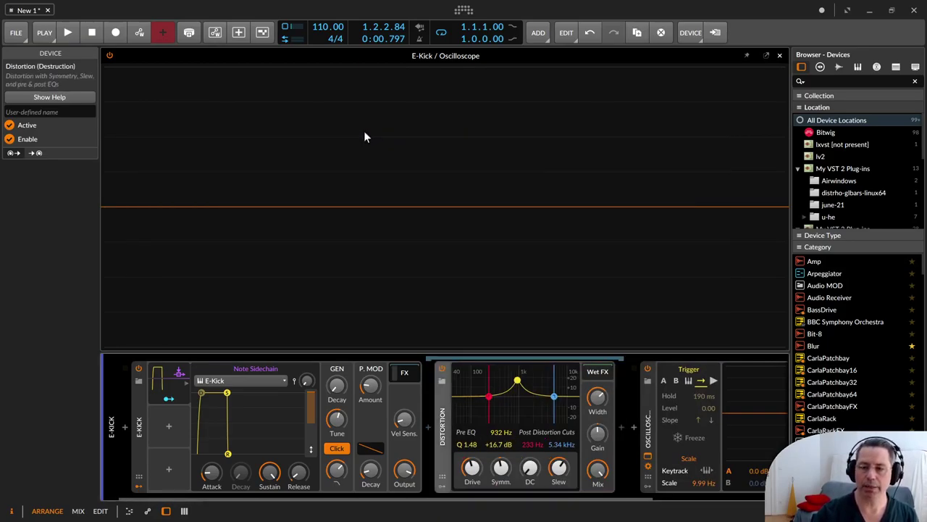
# Insert a Peak Limiter after the Distortion in the FX chain, turn its release to minimum, and disable the limiter
pyautogui.click(622, 428)
pyautogui.write('p')
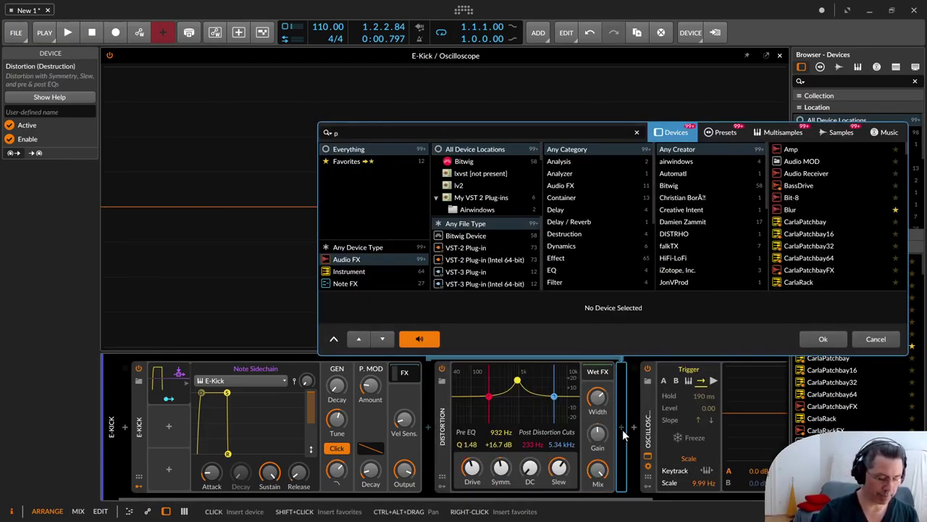
pyautogui.write('eak')
pyautogui.press('Down')
pyautogui.press('Return')
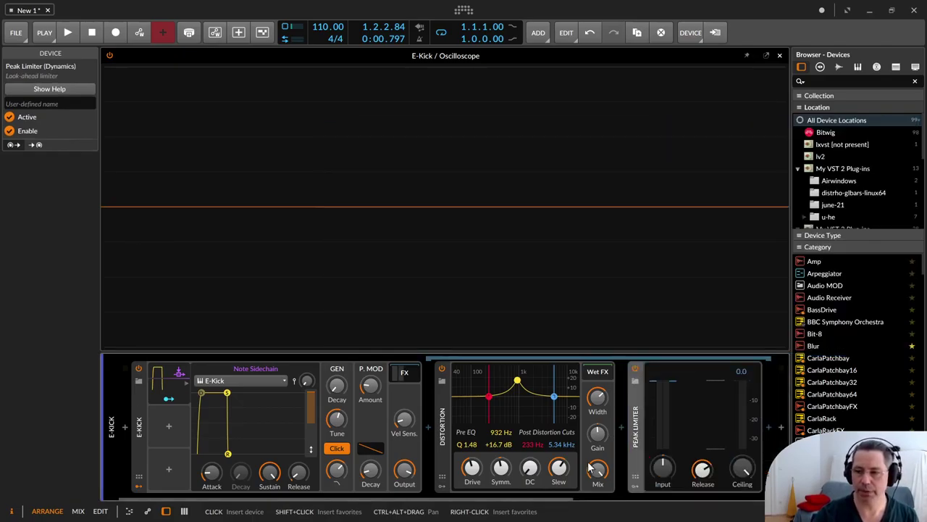
pyautogui.moveTo(703, 471); pyautogui.dragTo(704, 499)
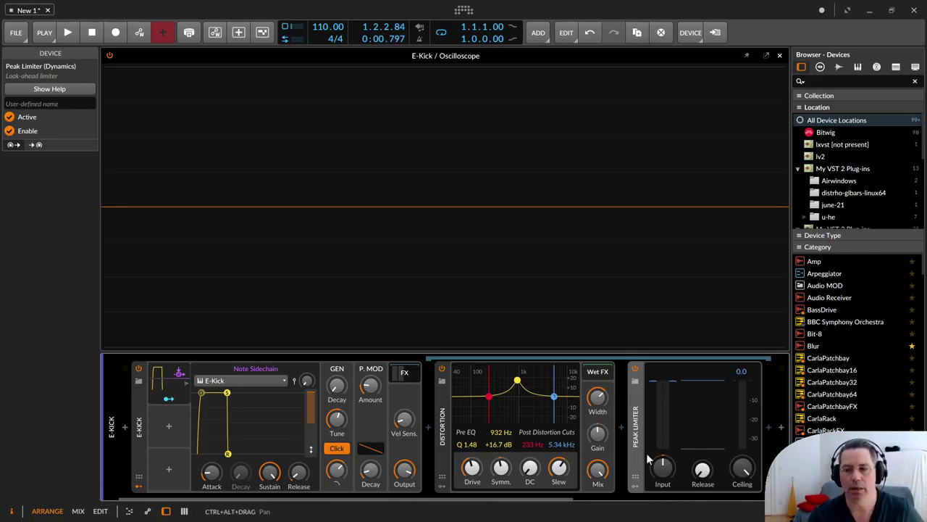
pyautogui.click(636, 369)
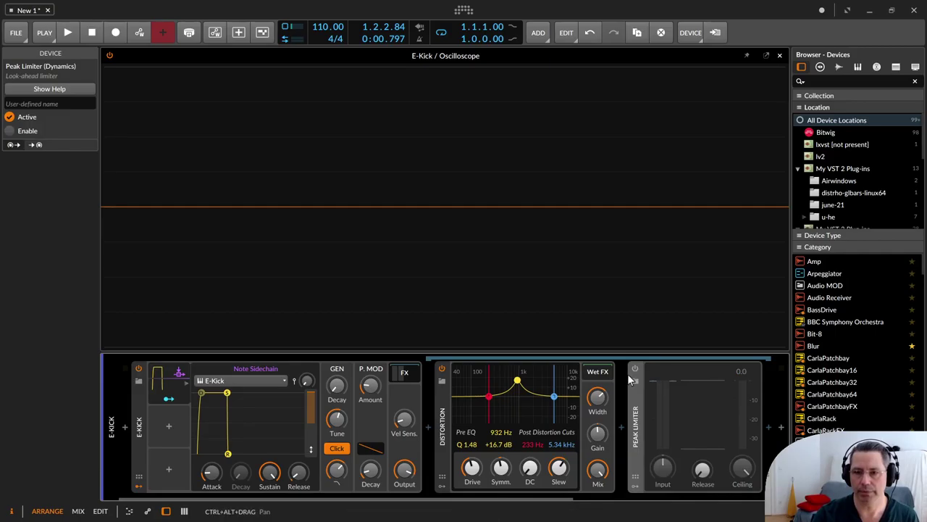
# Close the Oscilloscope's expanded display, lower the E-Kick track's volume, and play the loop with the Peak Limiter re-enabled
pyautogui.click(778, 55)
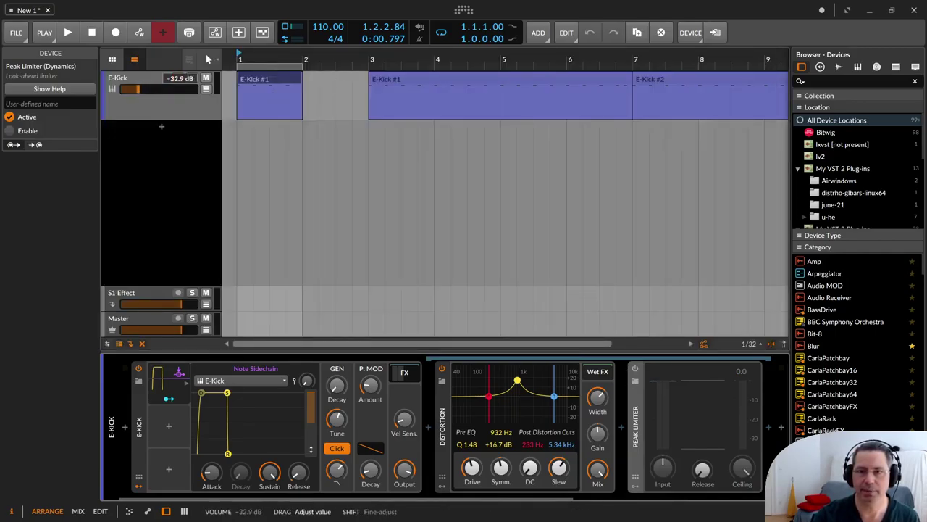
pyautogui.press('space')
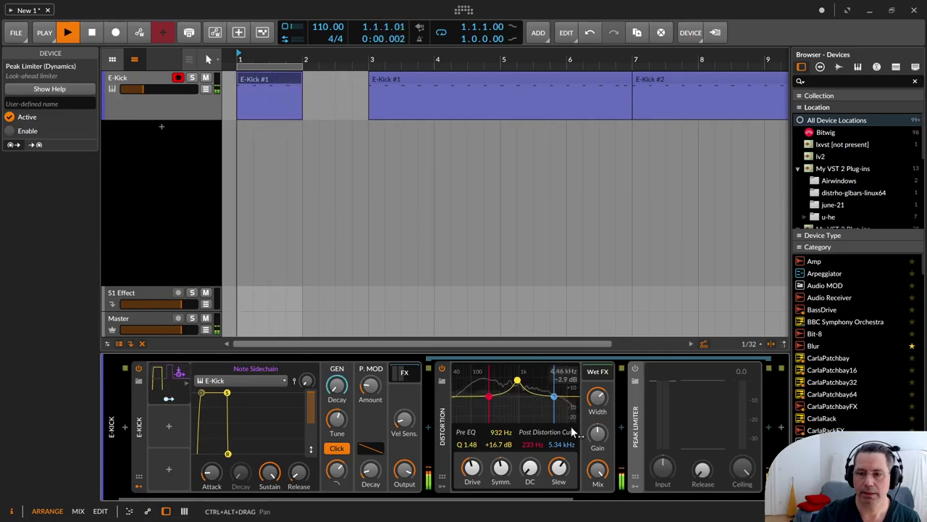
pyautogui.click(635, 369)
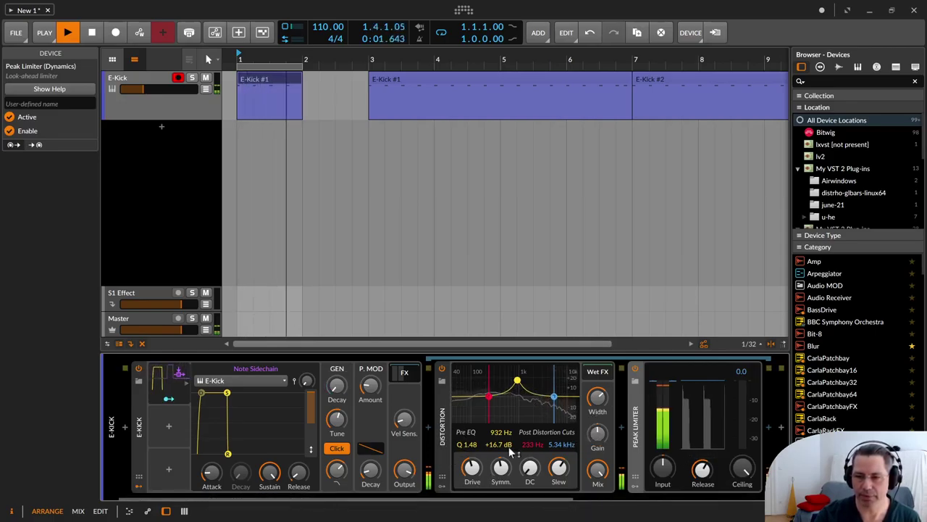
# Raise the Distortion's Gain, stop playback and trim the Gain back, keep the limiter's release at minimum, and raise the E-Kick track's volume
pyautogui.moveTo(593, 439); pyautogui.dragTo(593, 414)
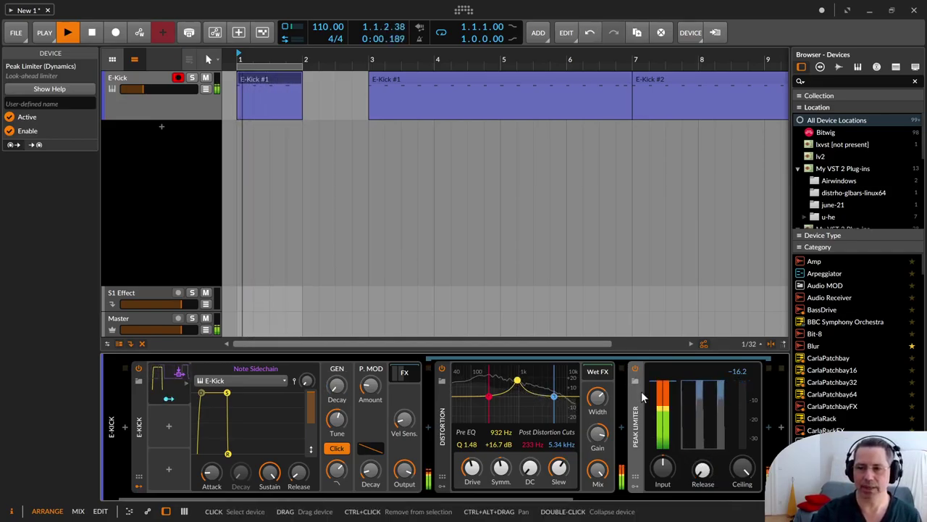
pyautogui.press('space')
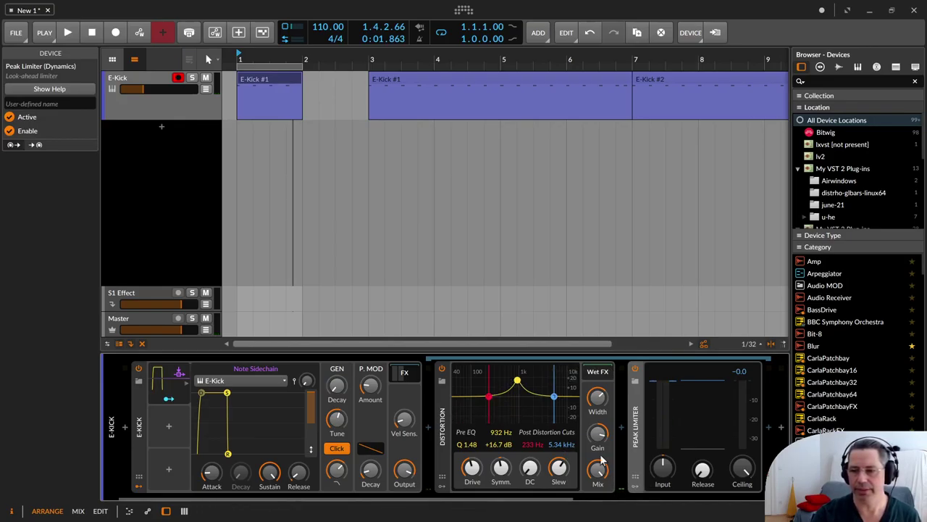
pyautogui.moveTo(598, 434); pyautogui.dragTo(598, 437)
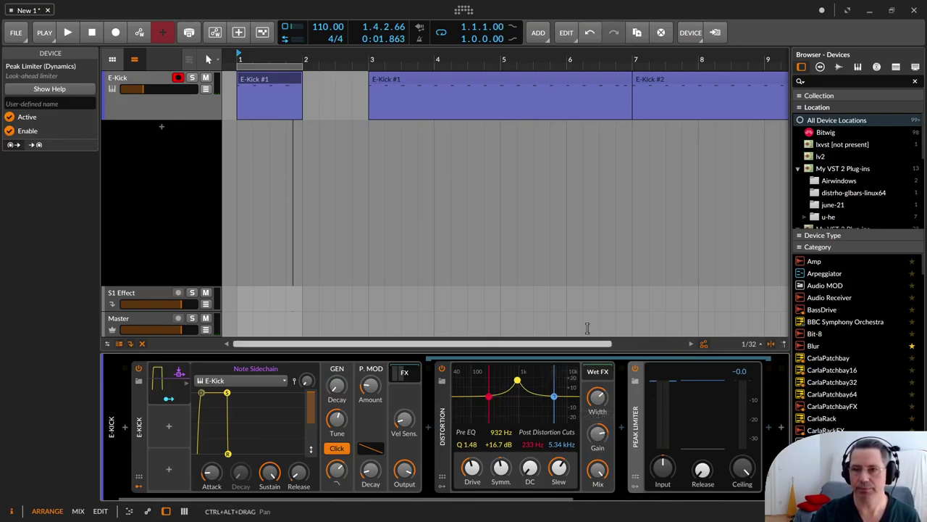
pyautogui.moveTo(703, 471); pyautogui.dragTo(702, 473)
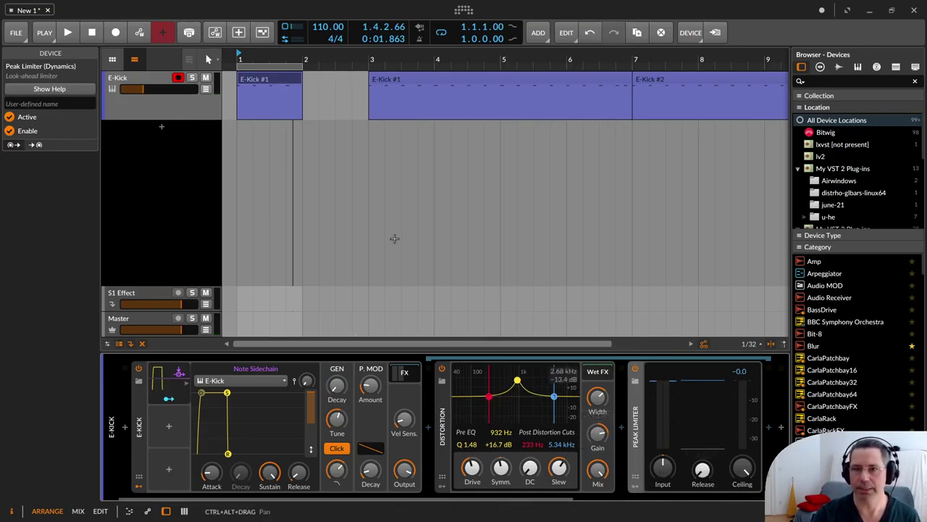
pyautogui.moveTo(142, 88); pyautogui.dragTo(144, 88)
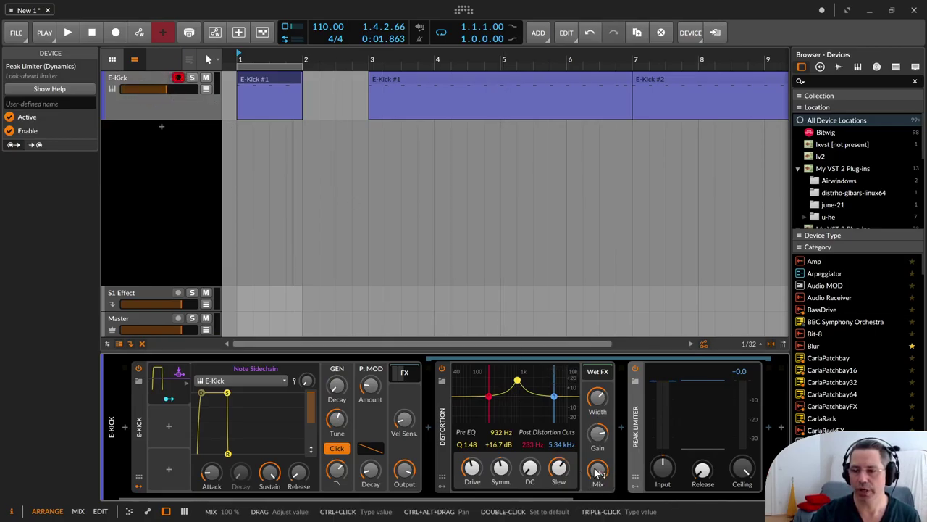
# Play the loop with the track volume at -10.0 dB and set the Distortion's Mix to about 18.8%, Slew to about +41.5 dB and Width to 0%
pyautogui.moveTo(595, 469); pyautogui.dragTo(595, 475)
pyautogui.press('space')
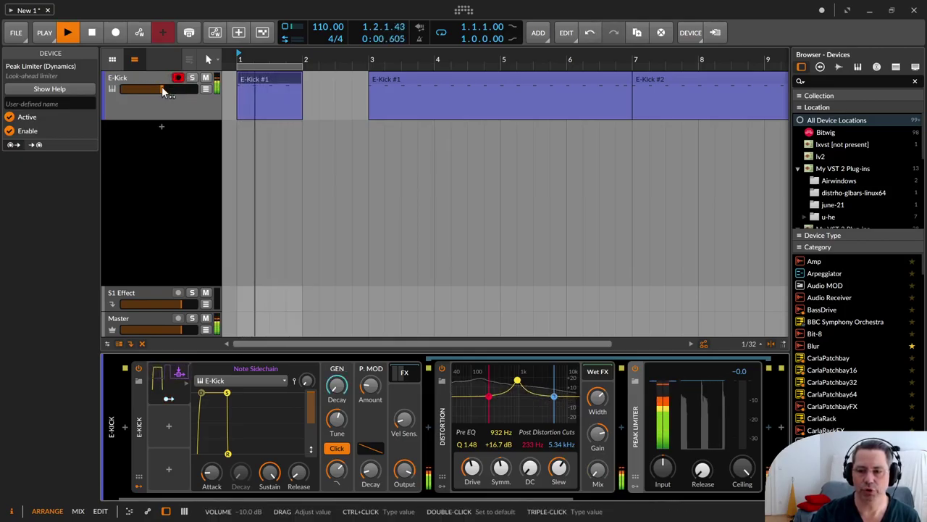
pyautogui.moveTo(598, 473); pyautogui.dragTo(559, 467)
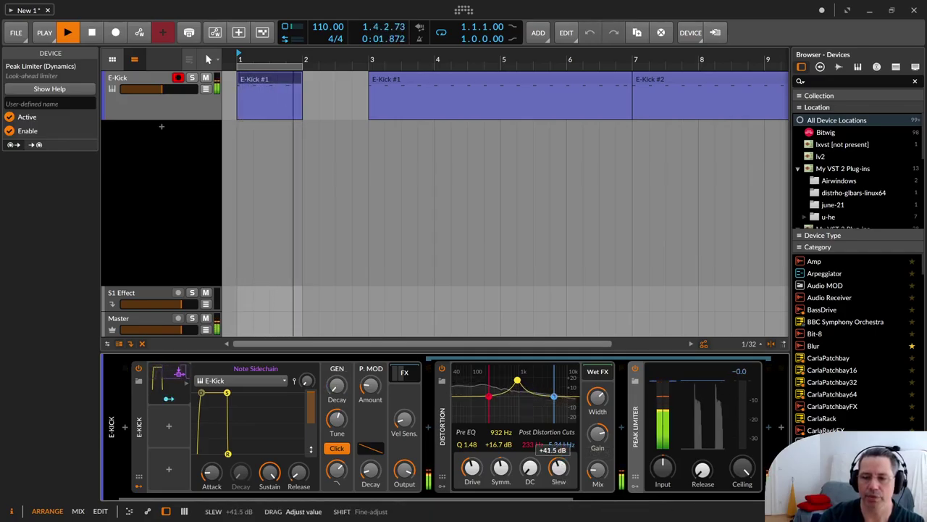
pyautogui.moveTo(559, 468); pyautogui.dragTo(558, 467)
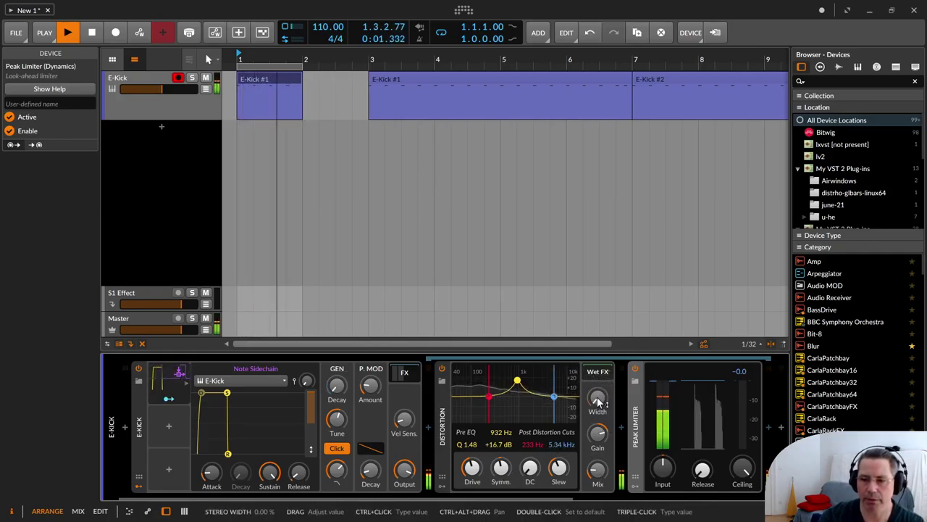
pyautogui.moveTo(598, 400); pyautogui.dragTo(598, 402)
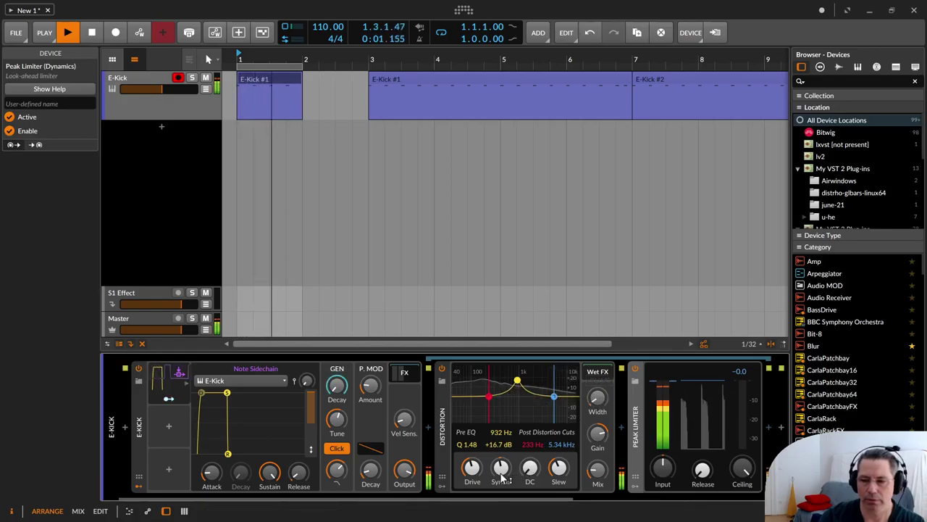
# Set the Distortion's Symmetry to about 27% and raise its Drive, trying +35.7 dB and about +38.8 dB
pyautogui.moveTo(501, 467); pyautogui.dragTo(500, 464)
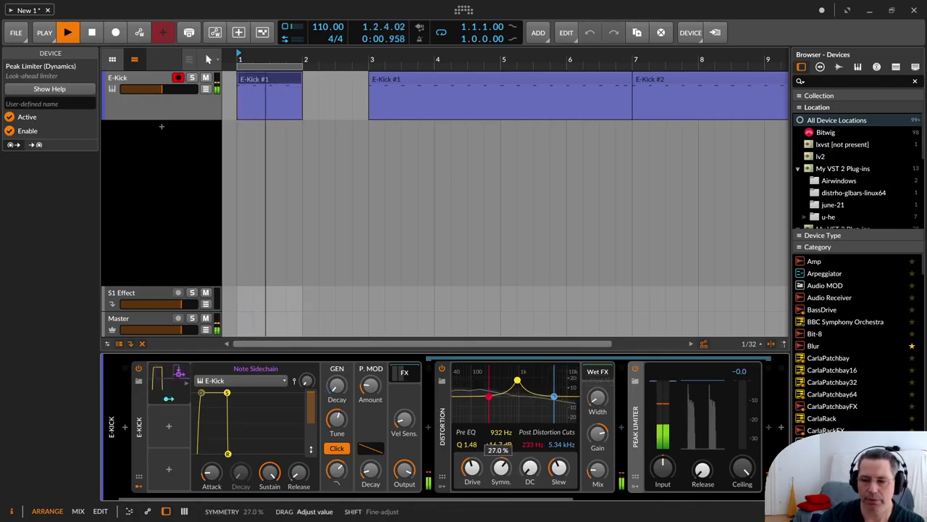
pyautogui.moveTo(471, 467); pyautogui.dragTo(471, 466)
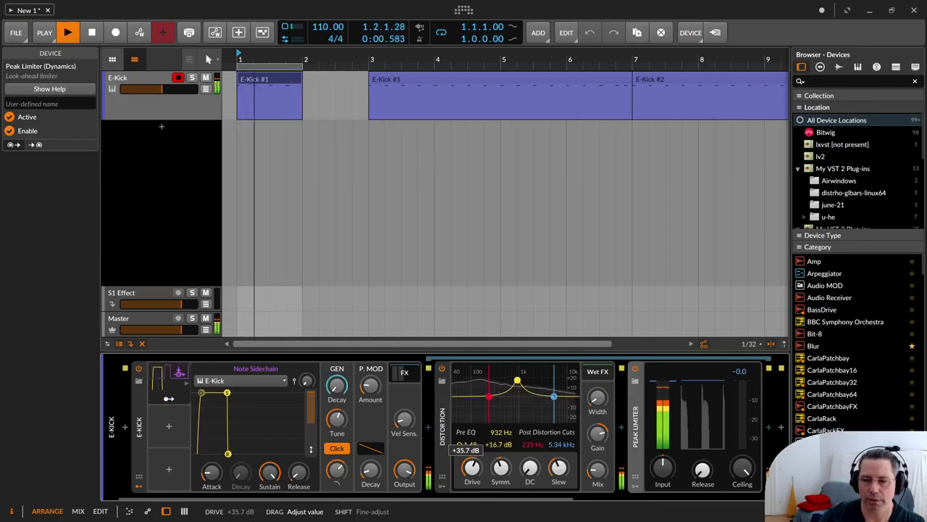
pyautogui.moveTo(472, 468); pyautogui.dragTo(472, 465)
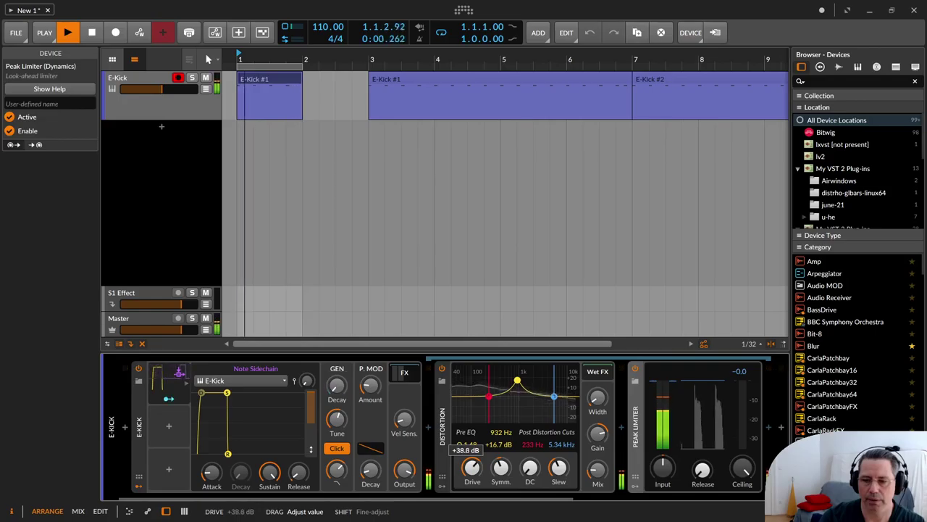
pyautogui.moveTo(471, 466); pyautogui.dragTo(471, 468)
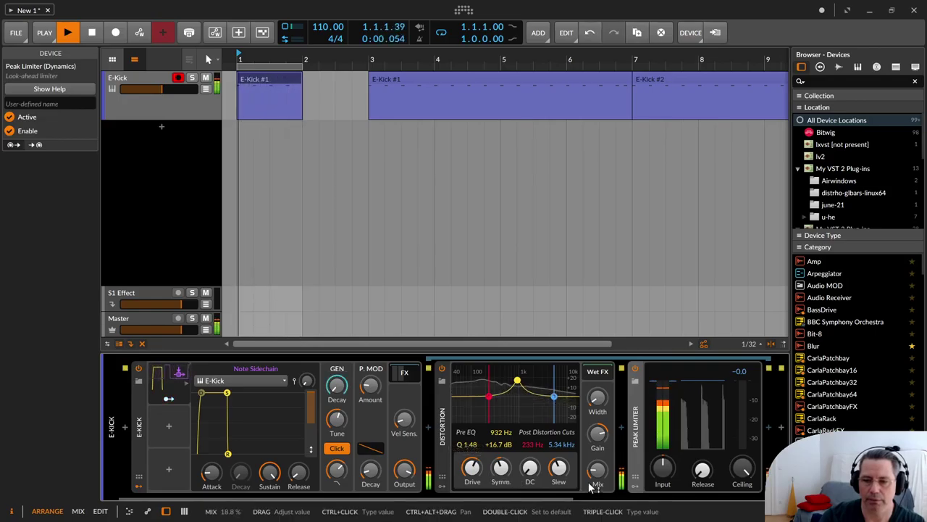
# Set the Distortion's Slew to about +46.7 dB, Gain to about +11.5 dB and Mix to fully wet, lower Symmetry, and raise DC
pyautogui.moveTo(559, 468); pyautogui.dragTo(559, 463)
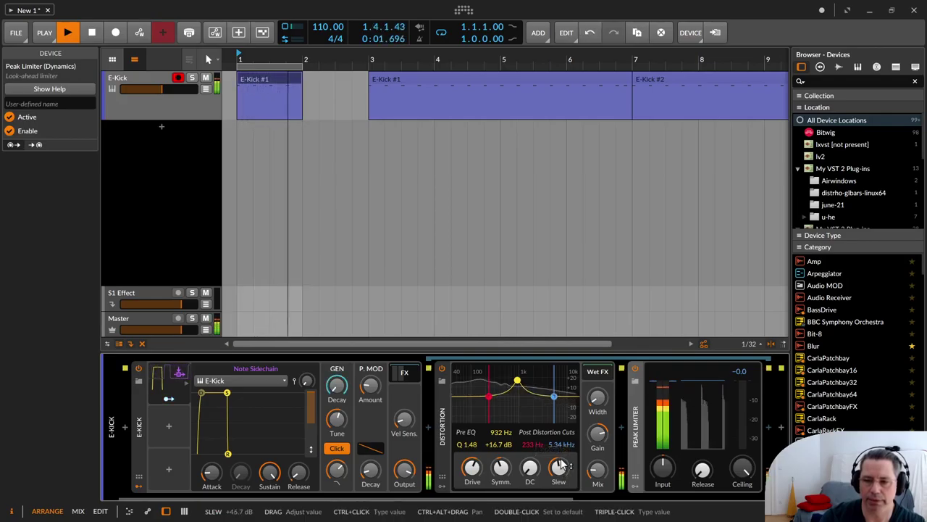
pyautogui.moveTo(598, 435); pyautogui.dragTo(597, 424)
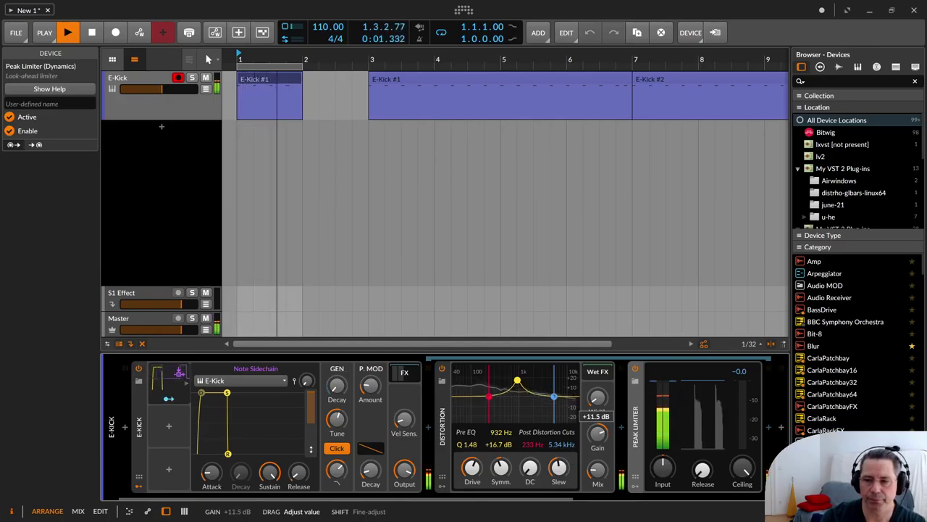
pyautogui.moveTo(597, 471); pyautogui.dragTo(597, 496)
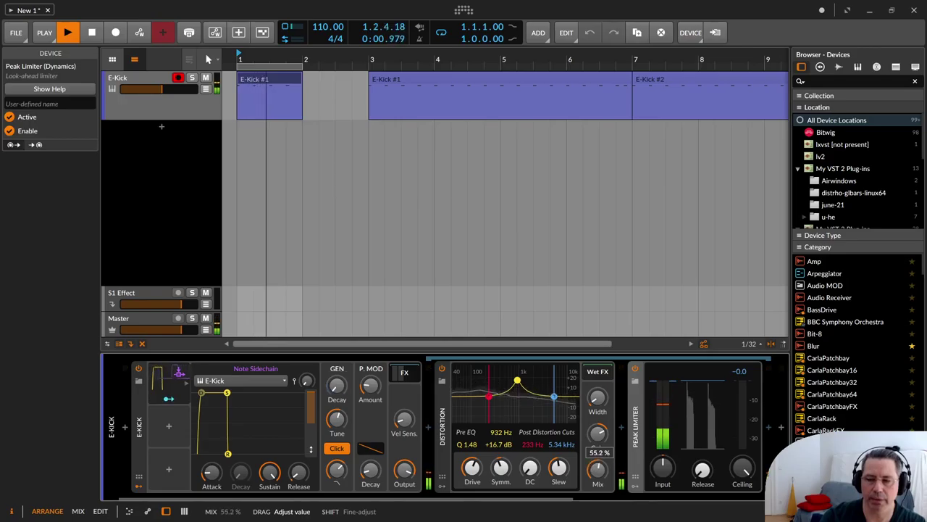
pyautogui.moveTo(597, 471); pyautogui.dragTo(559, 469)
pyautogui.moveTo(501, 469); pyautogui.dragTo(501, 469)
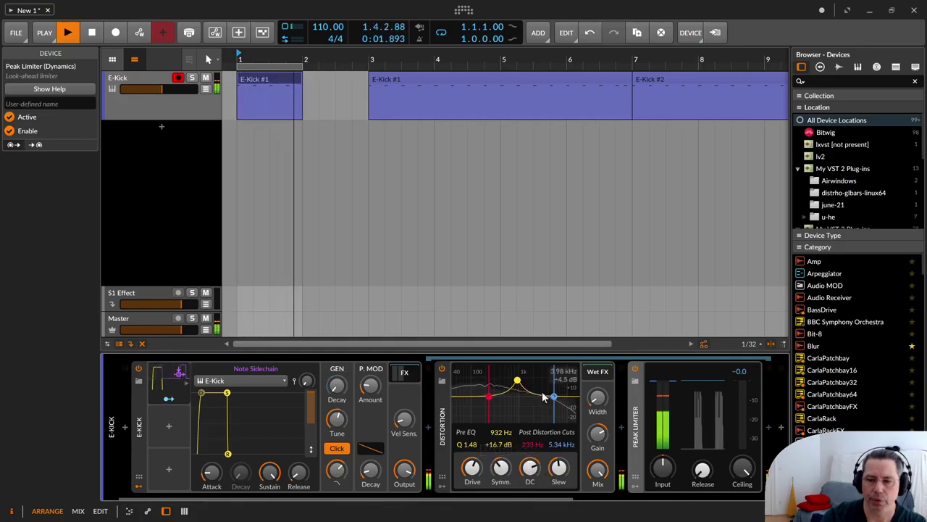
# Set the Distortion's post cuts to 60.9 Hz and 1.44 kHz and its pre EQ to 197 Hz, Q 1.52, +15.5 dB, and stop playback
pyautogui.moveTo(556, 444); pyautogui.dragTo(527, 446)
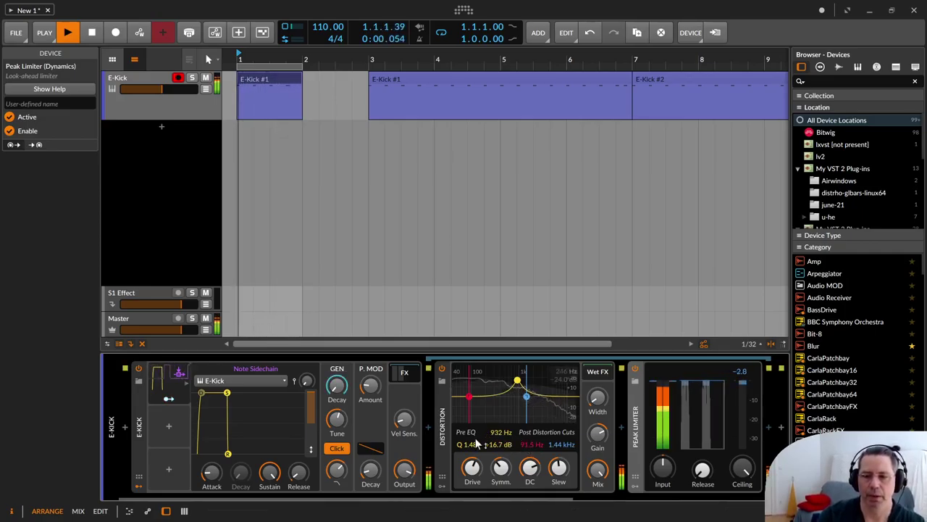
pyautogui.moveTo(474, 441); pyautogui.dragTo(536, 448)
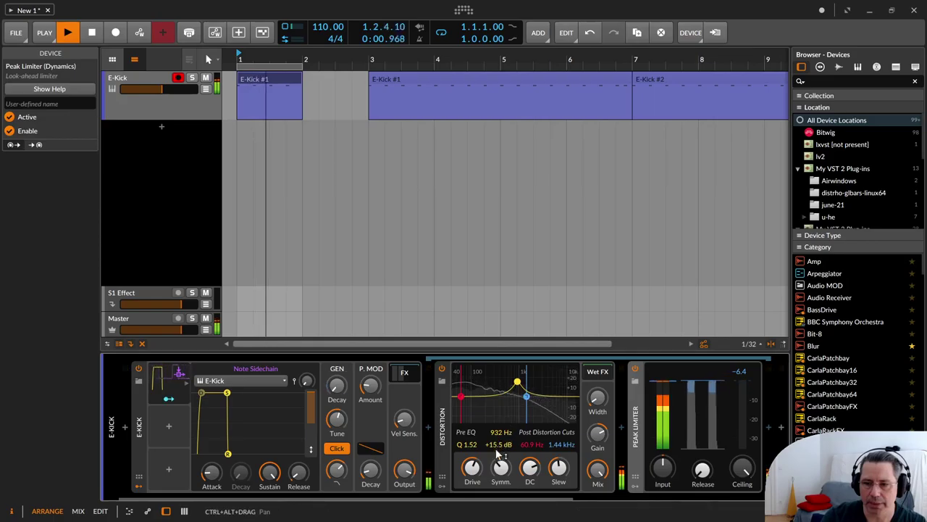
pyautogui.moveTo(509, 412); pyautogui.dragTo(504, 443)
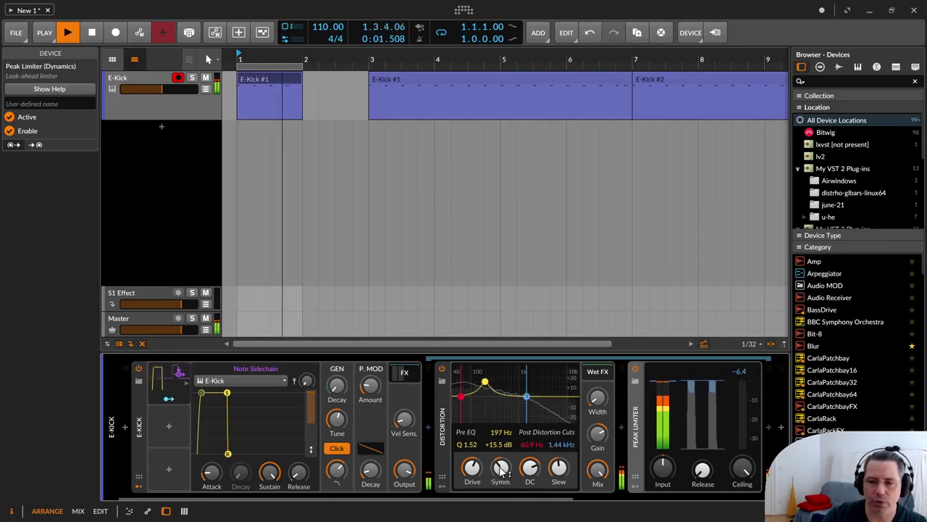
pyautogui.moveTo(564, 500); pyautogui.dragTo(444, 489)
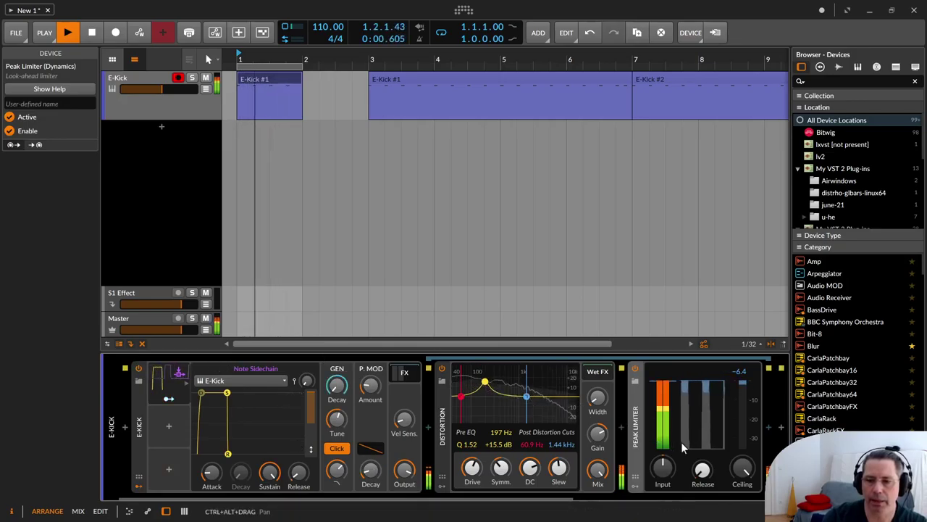
pyautogui.press('m')
pyautogui.press('space')
pyautogui.press('d')
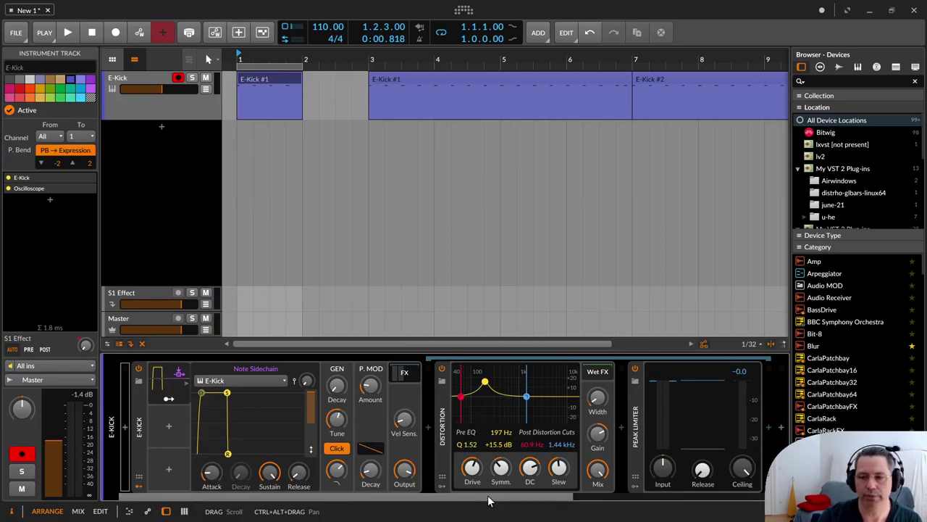
# Inspect the first E-Kick clip's notes, then play the loop and try a lower Note Sidechain Sustain with Decay at 46.8%
pyautogui.moveTo(487, 500); pyautogui.dragTo(572, 499)
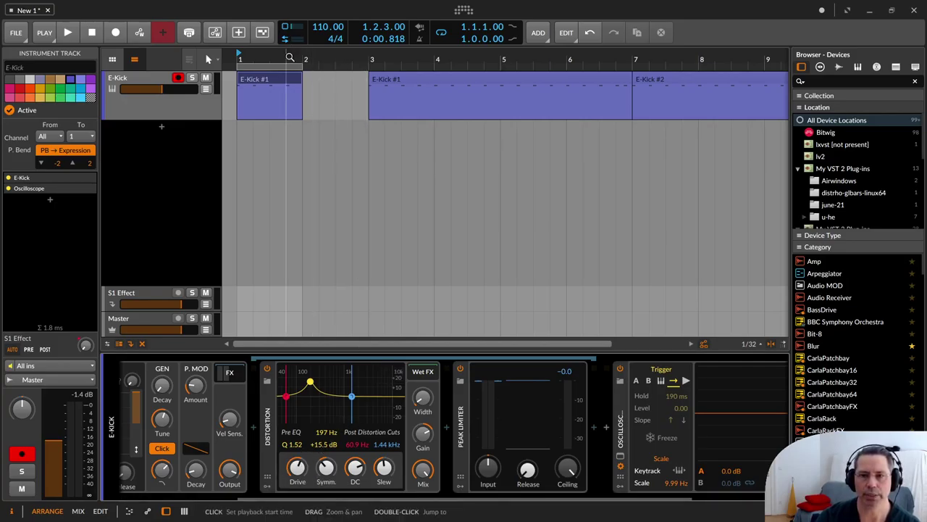
pyautogui.doubleClick(275, 79)
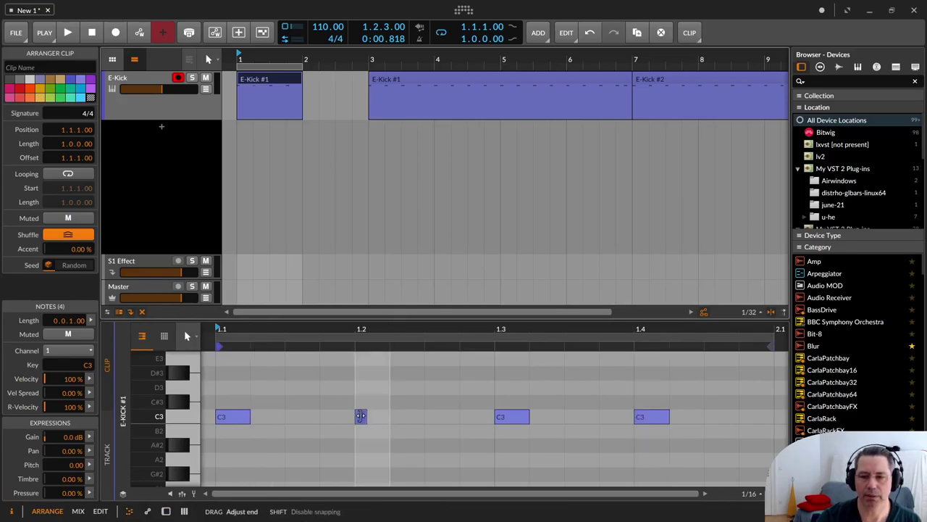
pyautogui.click(205, 239)
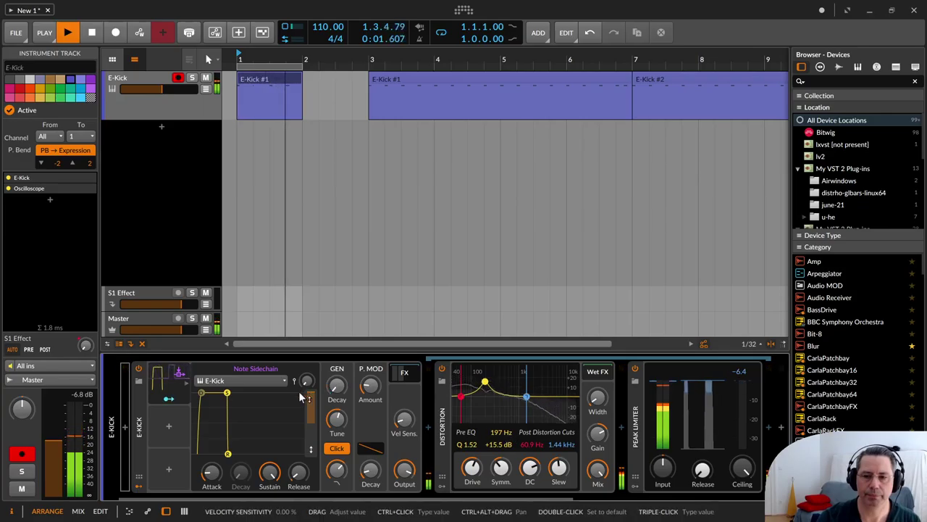
pyautogui.moveTo(268, 473)
pyautogui.mouseDown()
pyautogui.moveTo(268, 484)
pyautogui.moveTo(240, 471)
pyautogui.moveTo(267, 501)
pyautogui.moveTo(244, 468)
pyautogui.moveTo(268, 484)
pyautogui.mouseUp()
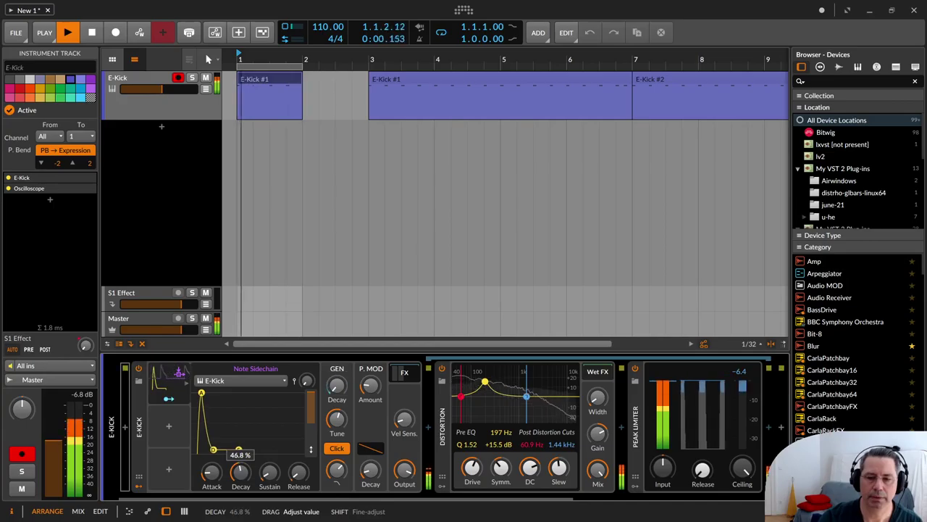
pyautogui.moveTo(241, 472); pyautogui.dragTo(269, 435)
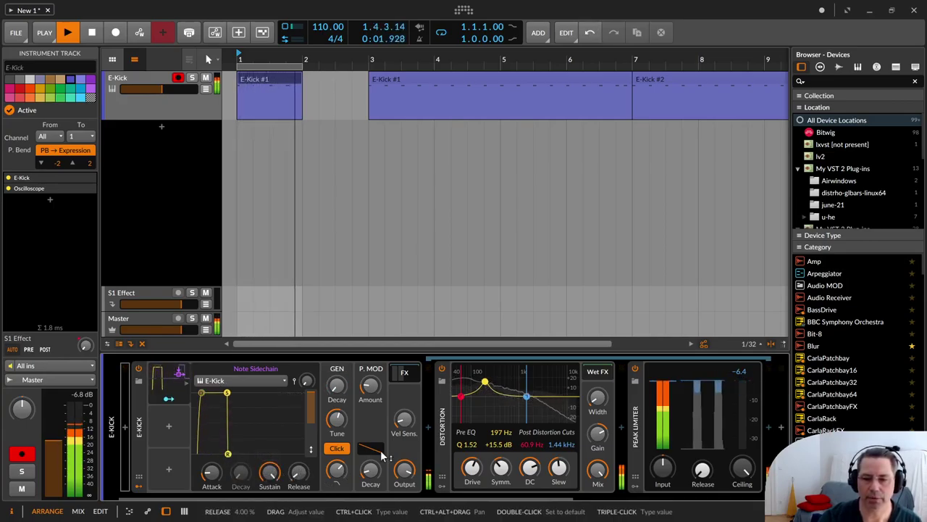
# Sweep the E-Kick's low-pass cutoff from 206 Hz up to 19.9 kHz, set it to about 3.52 kHz, and stop playback
pyautogui.moveTo(340, 472); pyautogui.dragTo(341, 471)
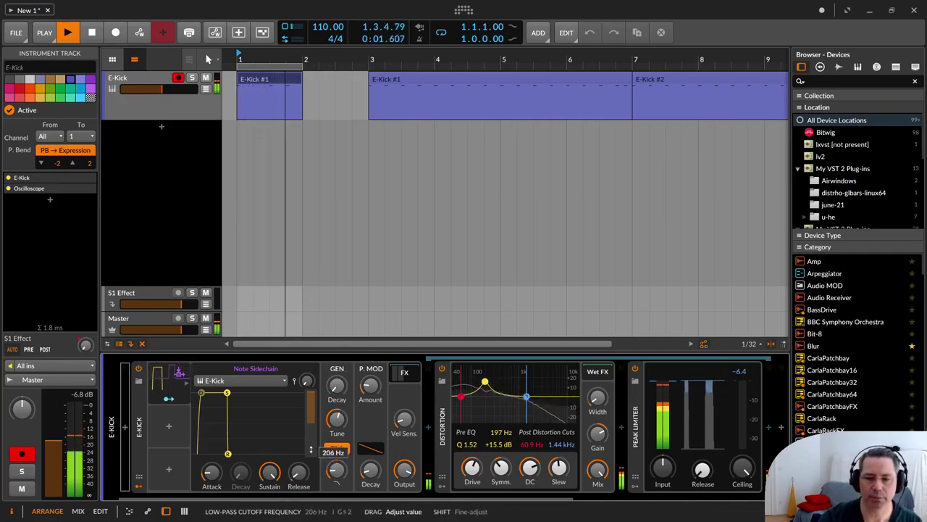
pyautogui.moveTo(336, 471); pyautogui.dragTo(335, 439)
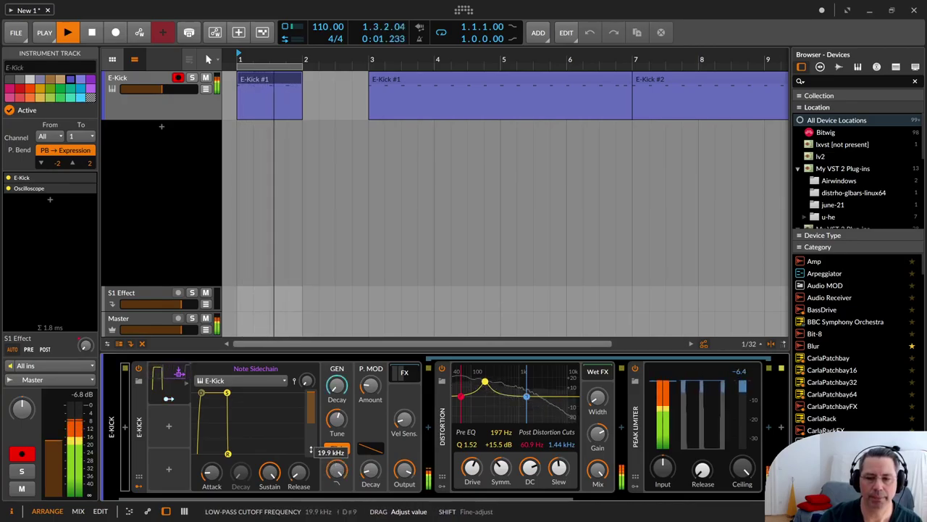
pyautogui.moveTo(336, 470); pyautogui.dragTo(336, 469)
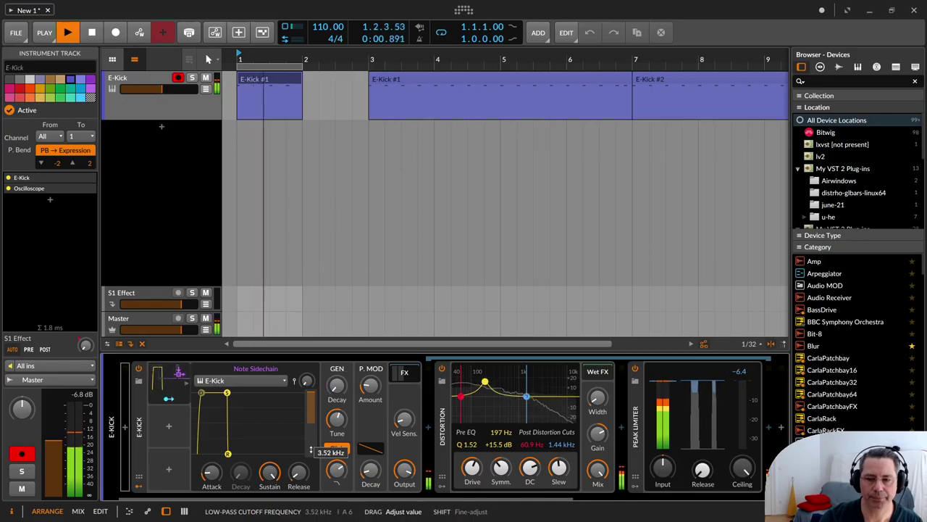
pyautogui.moveTo(381, 499); pyautogui.dragTo(505, 513)
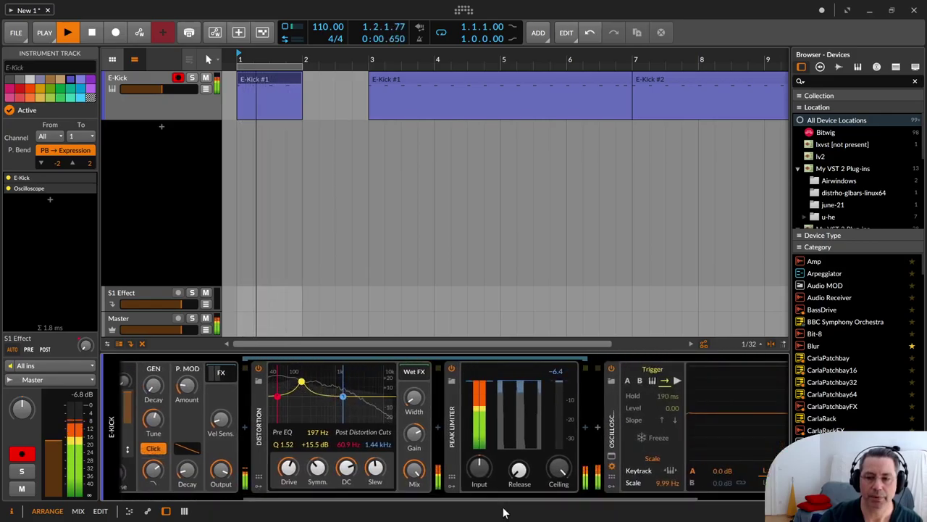
pyautogui.press('space')
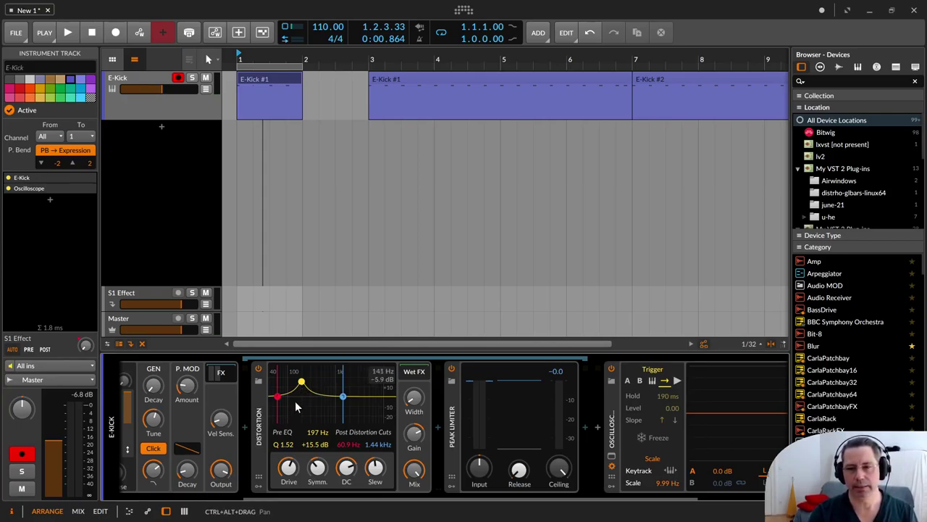
# Insert a Reverb between the Distortion and the Peak Limiter, with its Late Mix and Width turned down to minimum
pyautogui.click(441, 427)
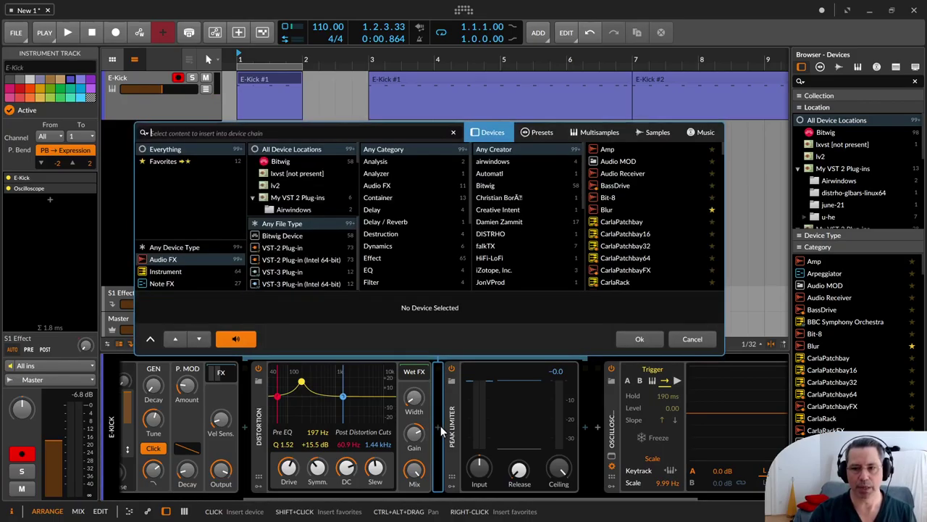
pyautogui.write('reverb')
pyautogui.press('Down')
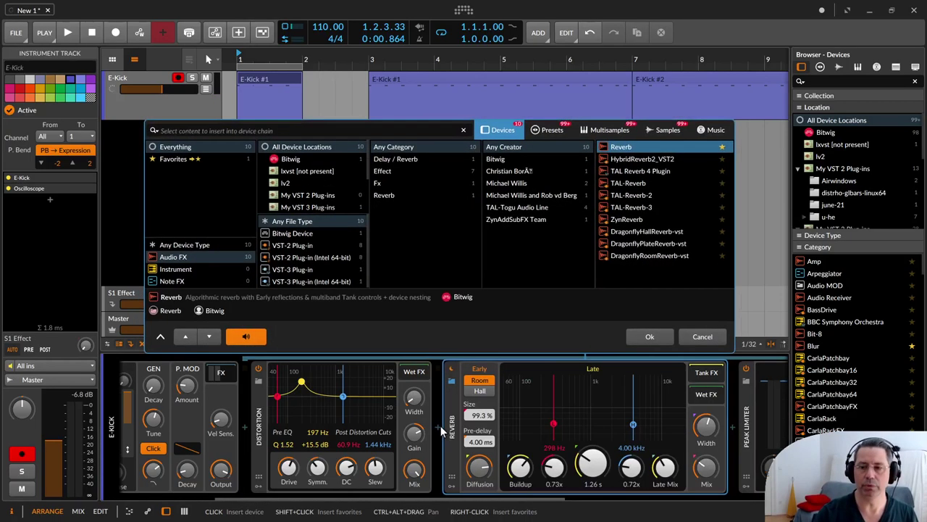
pyautogui.press('Return')
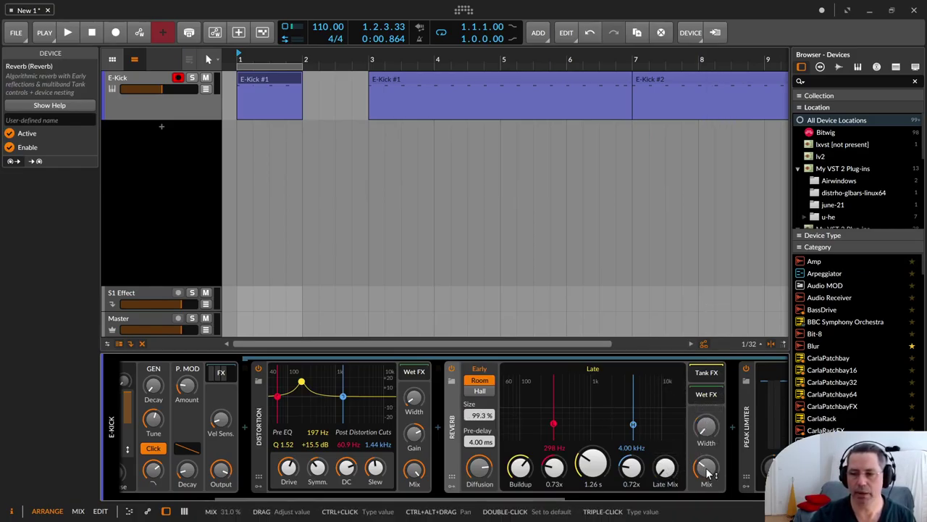
# Play the loop while setting the Reverb's Mix to 5.60% and room Size to 50.1%, then stop playback
pyautogui.moveTo(705, 469)
pyautogui.mouseDown()
pyautogui.moveTo(705, 481)
pyautogui.moveTo(707, 464)
pyautogui.mouseUp()
pyautogui.press('space')
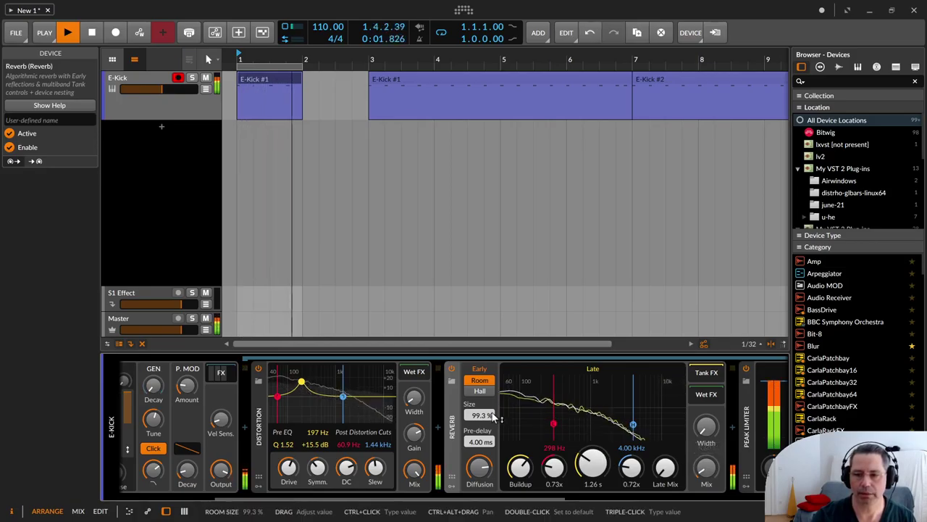
pyautogui.moveTo(492, 415); pyautogui.dragTo(491, 417)
pyautogui.press('space')
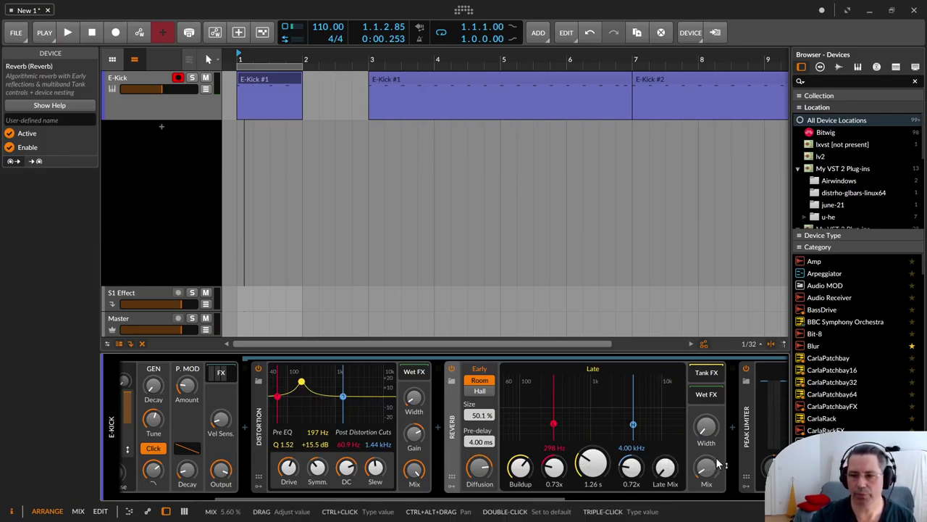
# Try the Reverb with a higher Mix, Diffusion at 0% and Pre-delay at 100 ms while playing the loop
pyautogui.press('space')
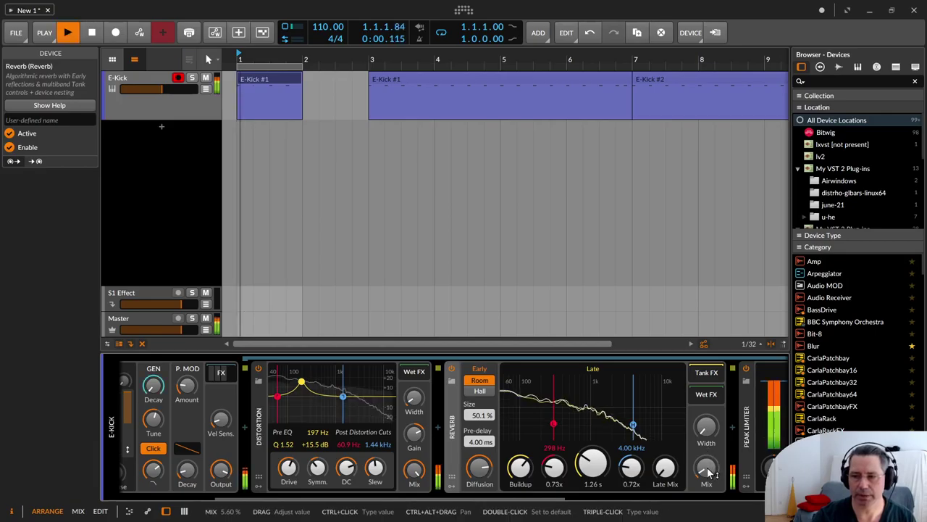
pyautogui.moveTo(707, 467); pyautogui.dragTo(706, 463)
pyautogui.moveTo(481, 469); pyautogui.dragTo(478, 507)
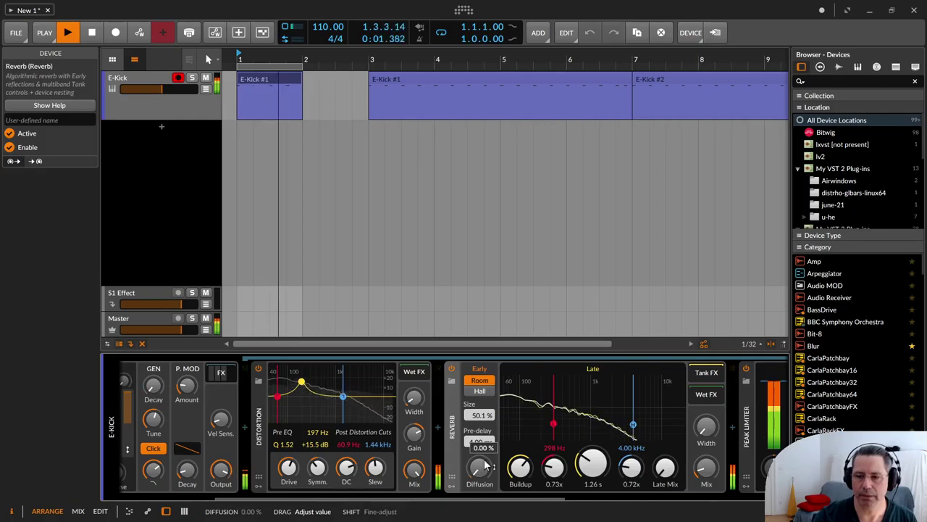
pyautogui.press('space')
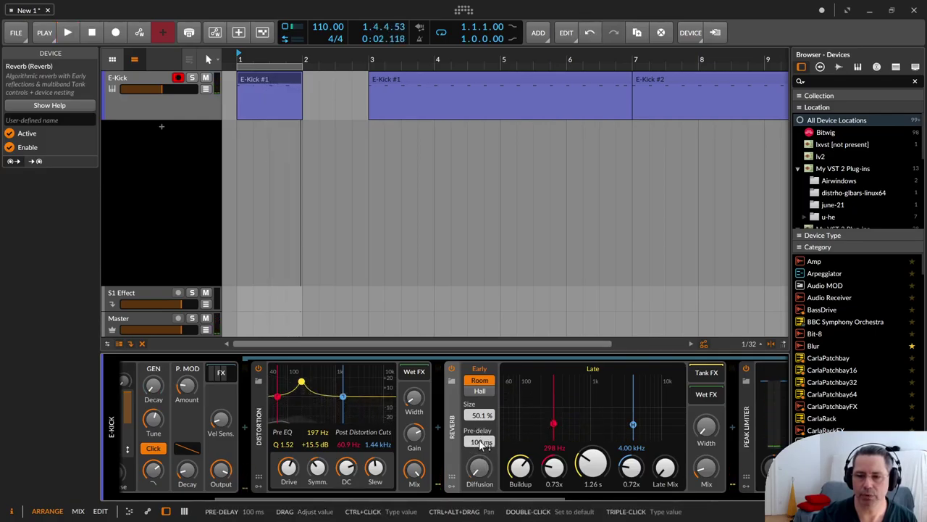
pyautogui.press('space')
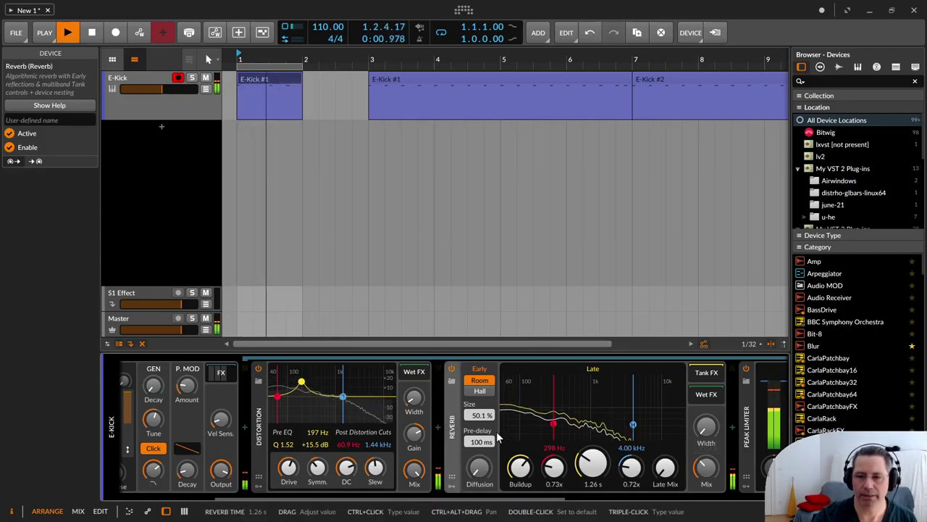
# Shorten the Reverb's Pre-delay, trying 29.2 ms and 5.60 ms, set it to 4 ms, and raise Diffusion
pyautogui.moveTo(489, 440); pyautogui.dragTo(488, 456)
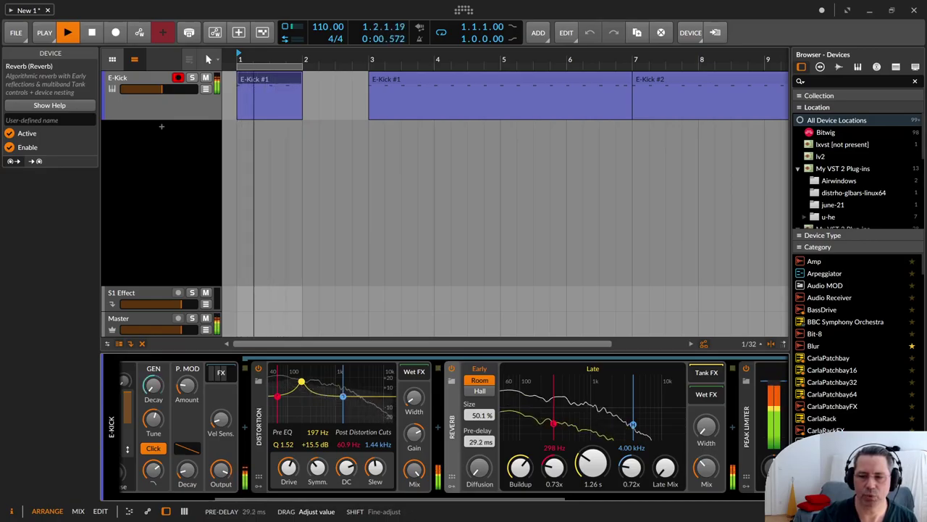
pyautogui.moveTo(480, 441); pyautogui.dragTo(481, 443)
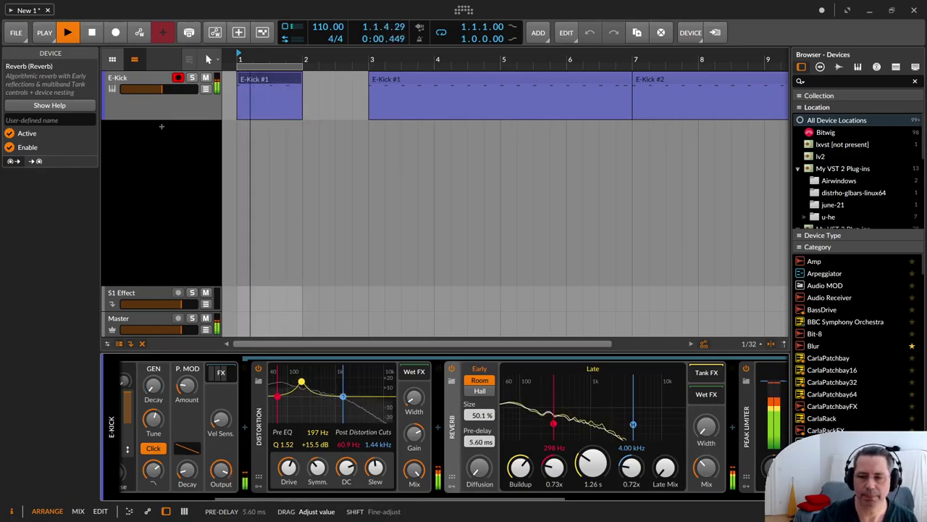
pyautogui.doubleClick(478, 441)
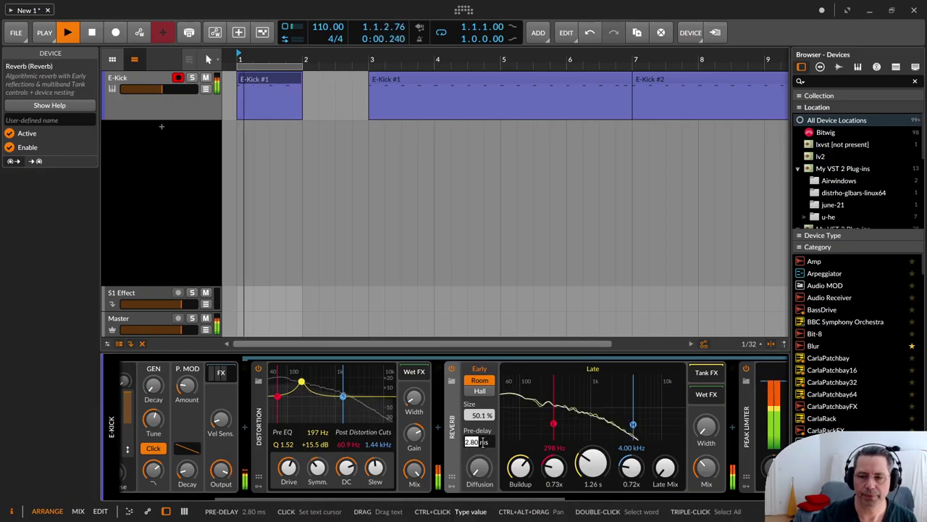
pyautogui.write('4')
pyautogui.press('Return')
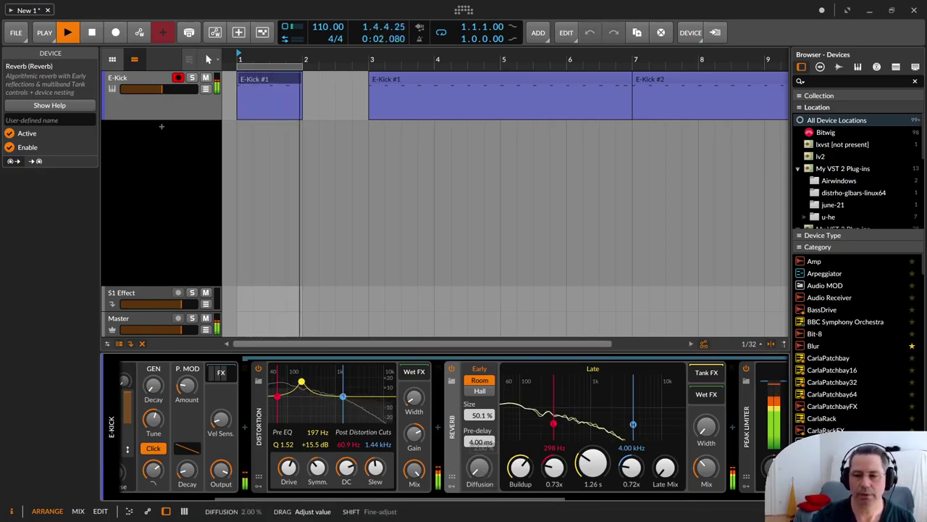
pyautogui.moveTo(478, 468); pyautogui.dragTo(478, 450)
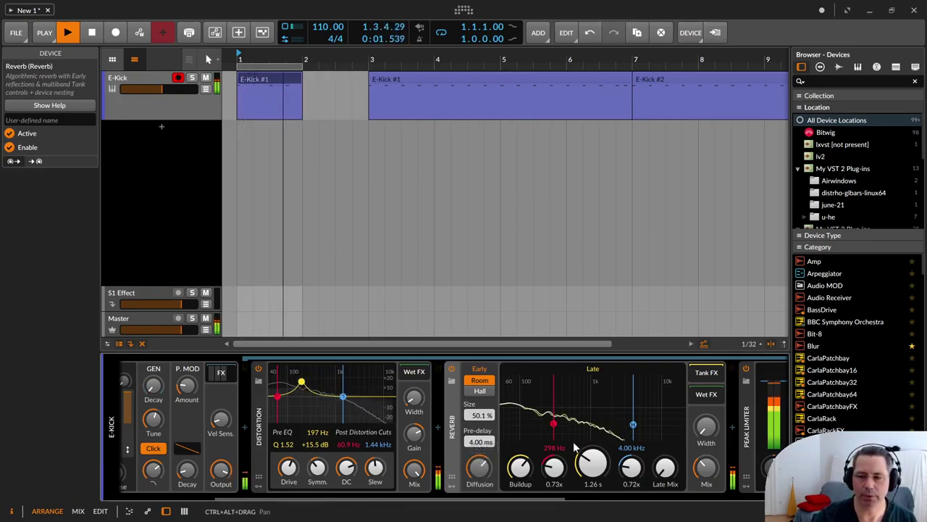
# Lower the Reverb's Mix to 16.4% and then further, comparing the kick with the Reverb bypassed and enabled
pyautogui.moveTo(707, 467); pyautogui.dragTo(706, 473)
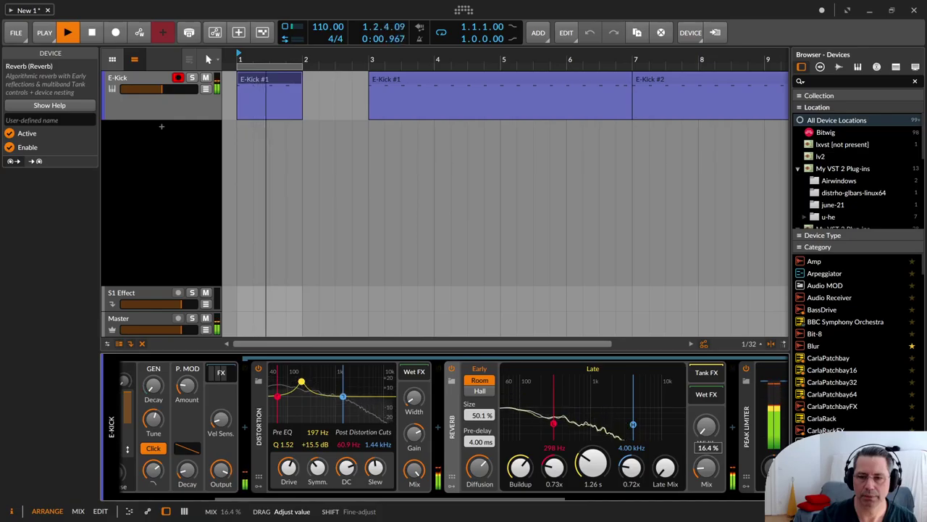
pyautogui.click(452, 369)
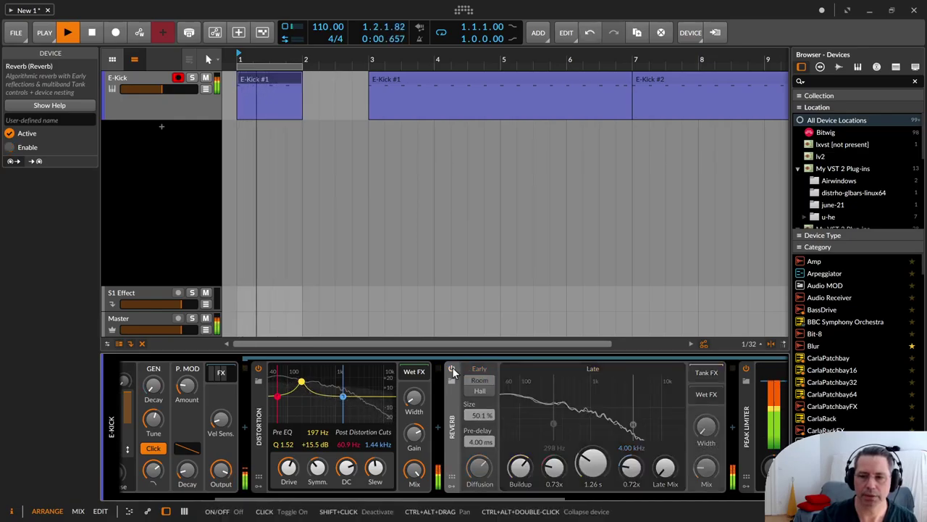
pyautogui.click(452, 370)
pyautogui.moveTo(713, 471); pyautogui.dragTo(713, 482)
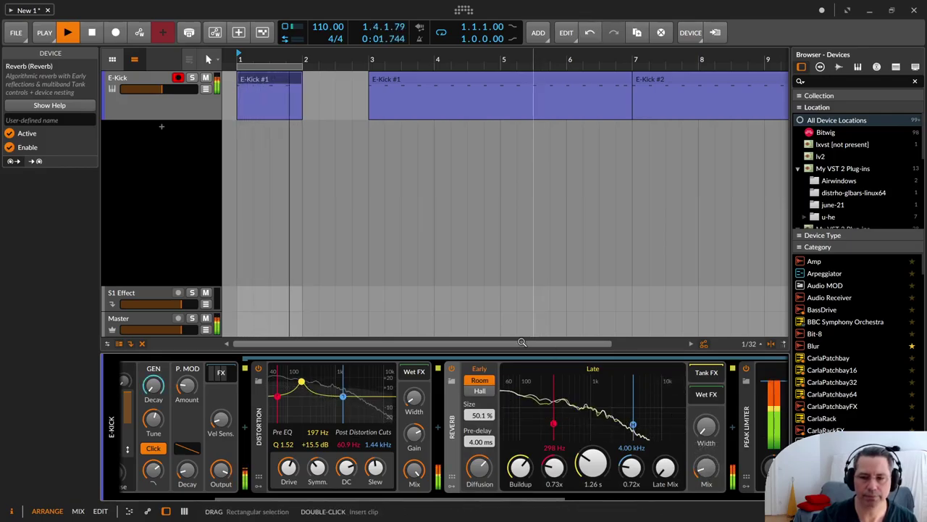
pyautogui.click(452, 369)
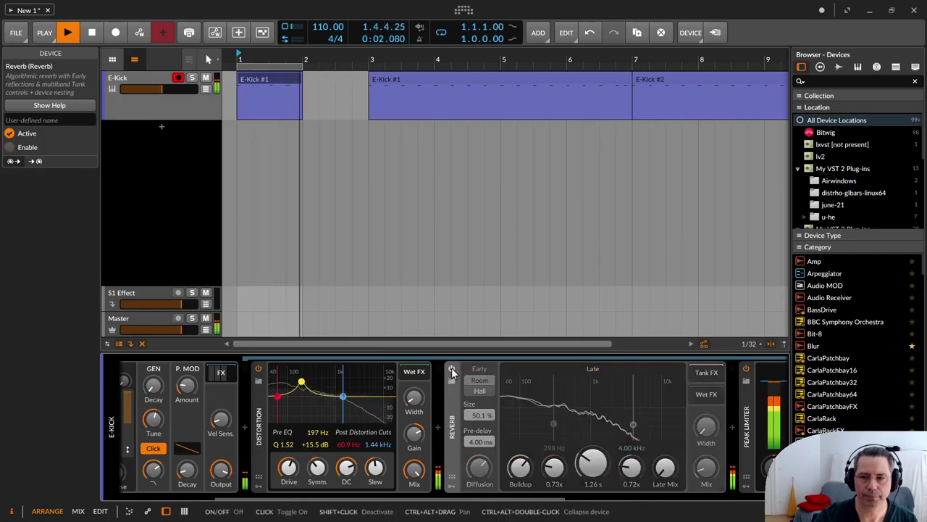
pyautogui.click(452, 370)
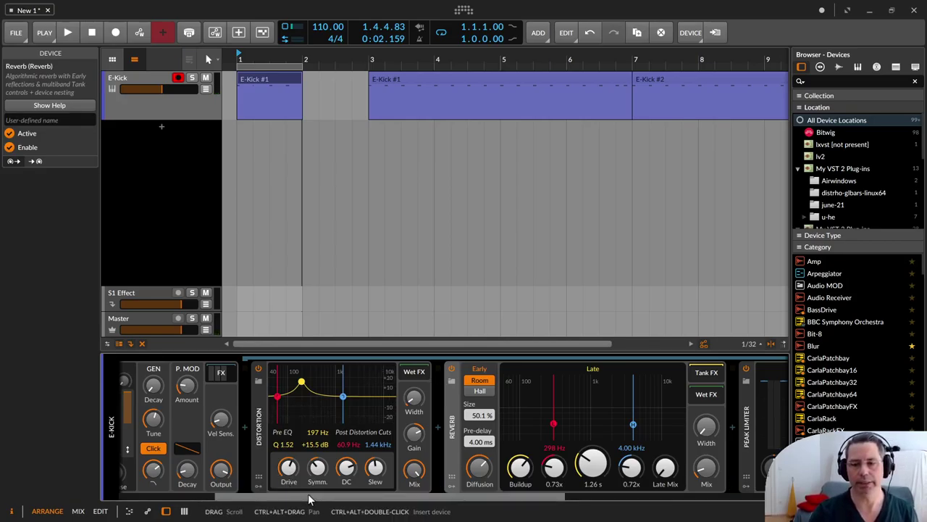
# Group the Distortion, Reverb and Peak Limiter together into an FX Layer
pyautogui.moveTo(310, 498)
pyautogui.mouseDown()
pyautogui.moveTo(186, 473)
pyautogui.moveTo(497, 497)
pyautogui.moveTo(301, 505)
pyautogui.mouseUp()
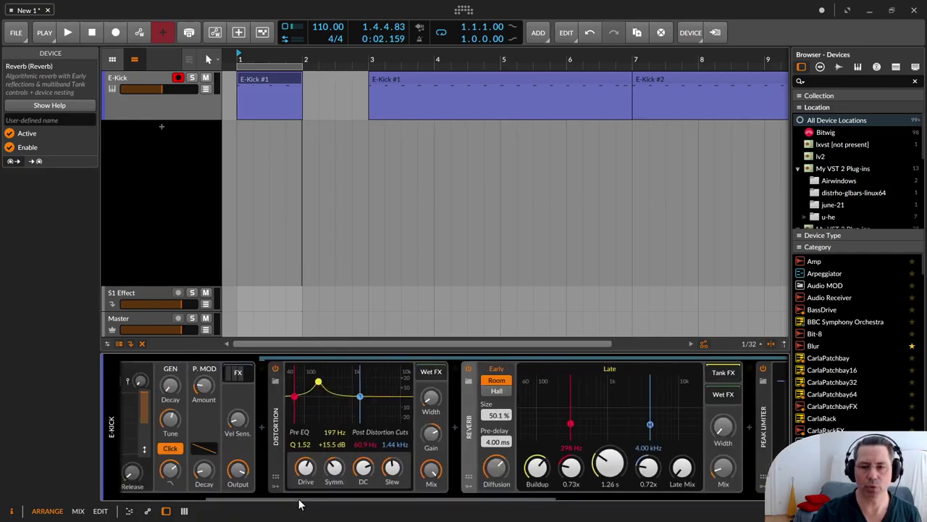
pyautogui.click(276, 415)
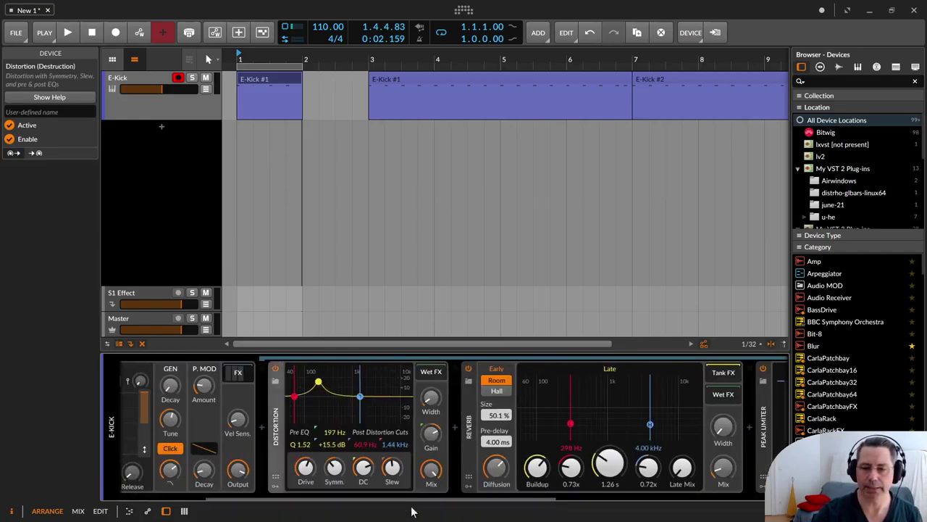
pyautogui.scroll(-5, 490, 433)
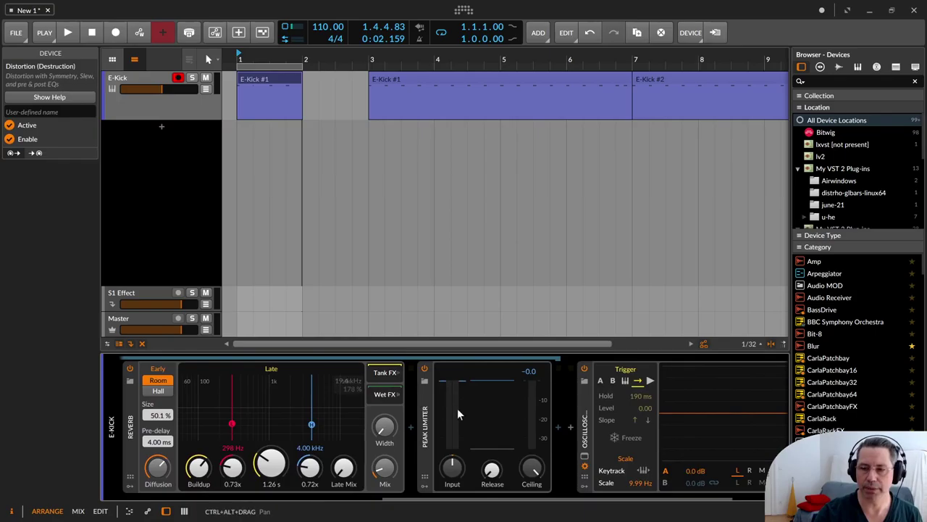
pyautogui.keyDown('shift'); pyautogui.click(426, 413); pyautogui.keyUp('shift')
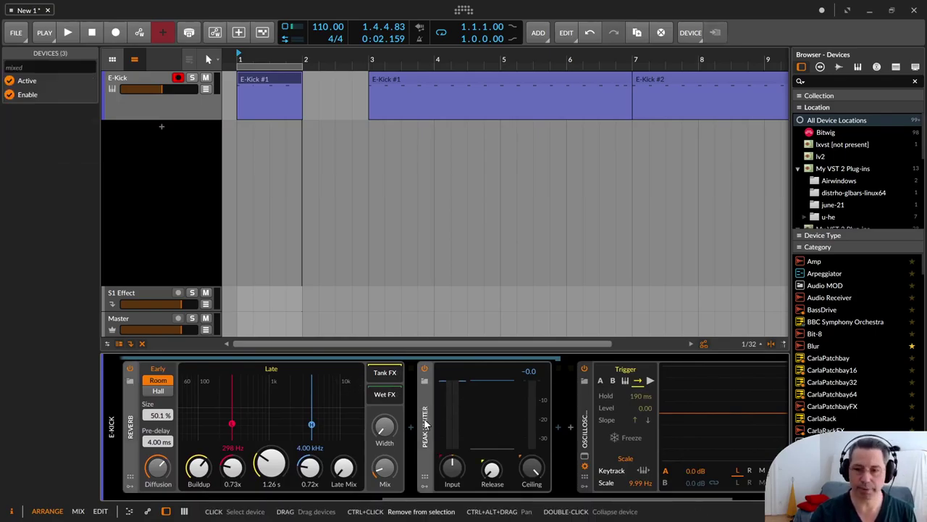
pyautogui.hotkey('ctrl', 'g')
# Play the loop and lower the FX Layer's Mix to about 2.4%
pyautogui.moveTo(470, 499); pyautogui.dragTo(296, 469)
pyautogui.press('space')
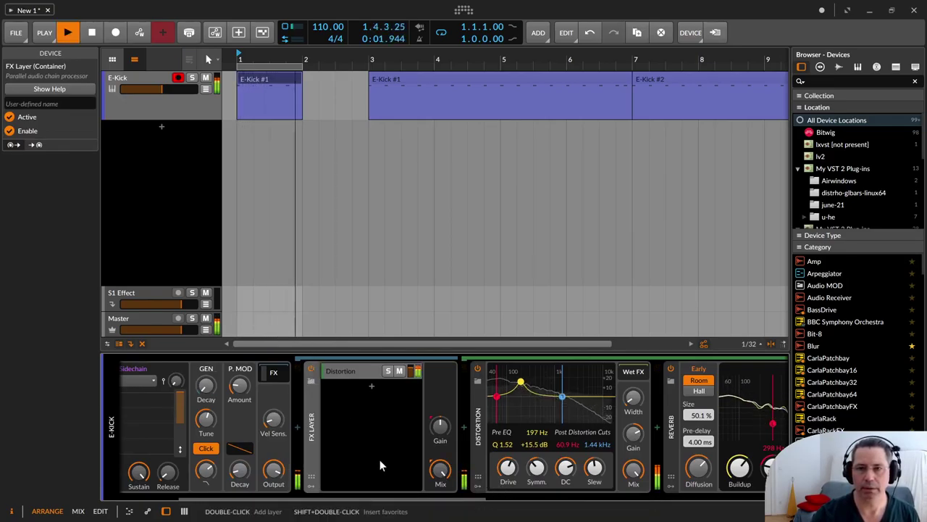
pyautogui.moveTo(441, 469); pyautogui.dragTo(441, 507)
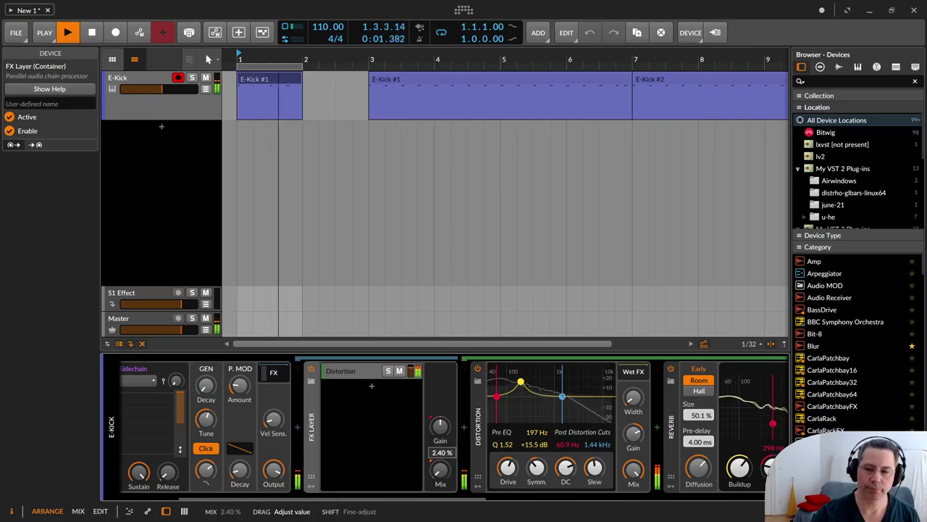
# Raise the FX Layer's Mix to 4.80%, lower it to 2.80%, and audition the kick loop
pyautogui.moveTo(441, 469); pyautogui.dragTo(441, 435)
pyautogui.moveTo(634, 471); pyautogui.dragTo(634, 476)
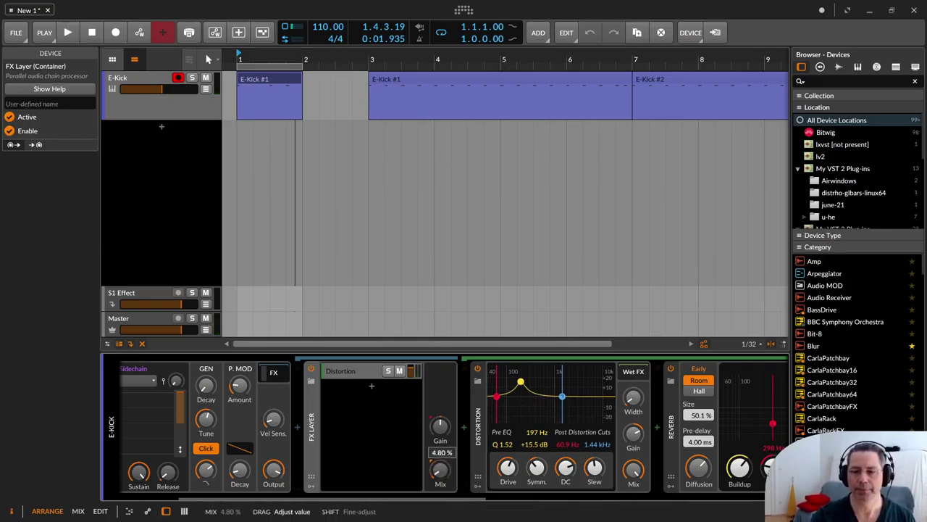
pyautogui.moveTo(439, 469); pyautogui.dragTo(449, 476)
pyautogui.press('space')
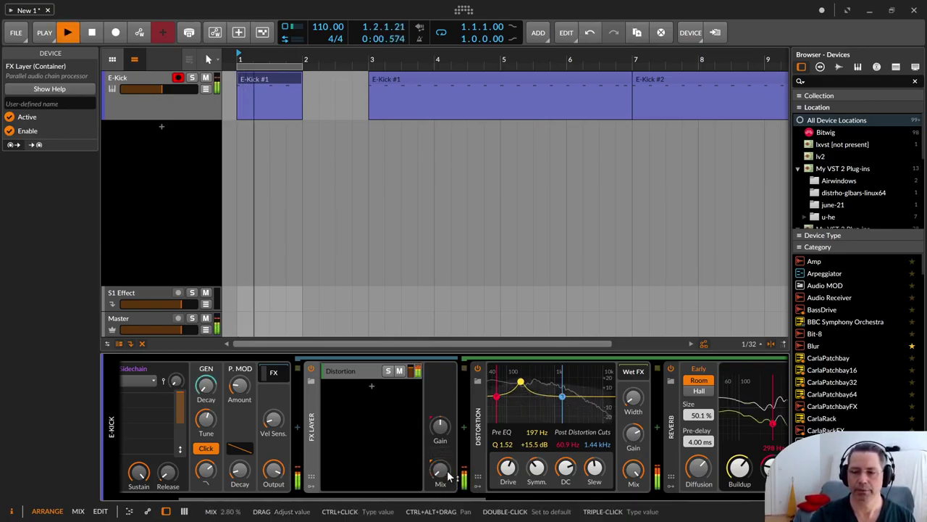
# Adjust the E-Kick generator's low-pass cutoff, trying 343 Hz, and switch Click off
pyautogui.moveTo(207, 471); pyautogui.dragTo(208, 483)
pyautogui.click(210, 449)
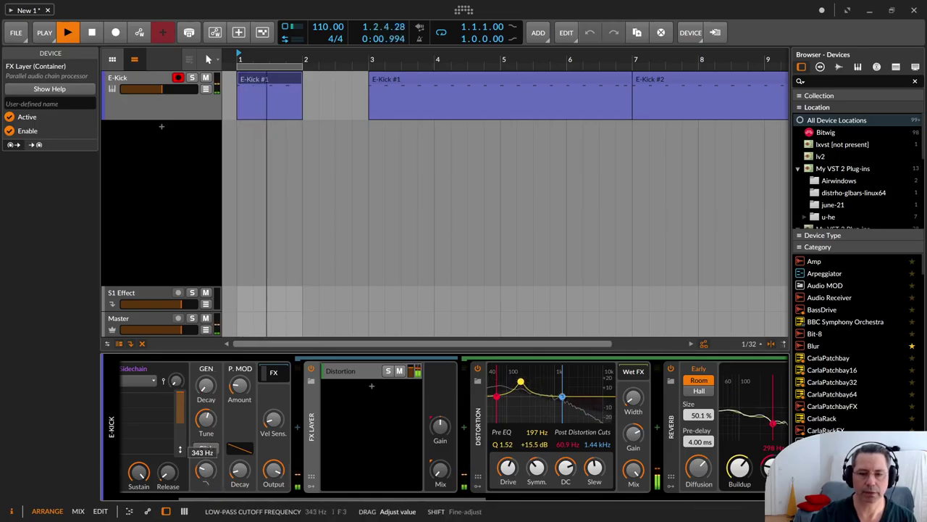
pyautogui.moveTo(180, 449); pyautogui.dragTo(205, 474)
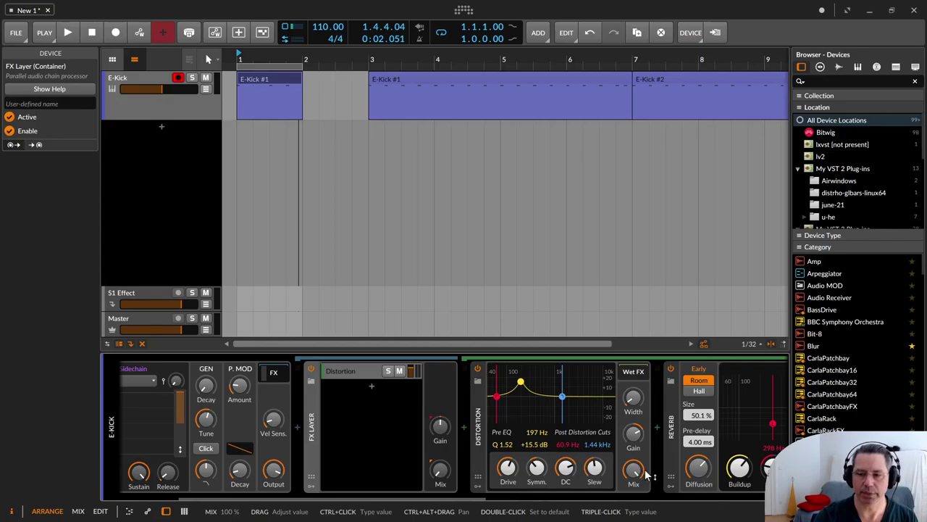
# Play the loop, compare the FX Layer and Distortion bypassed and enabled, and raise the FX Layer's Mix to 13.2%
pyautogui.press('space')
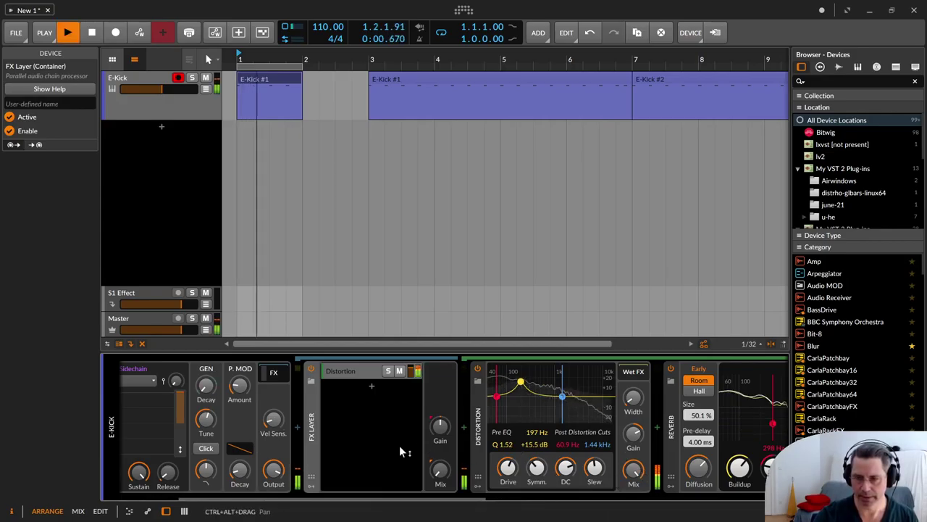
pyautogui.click(312, 369)
pyautogui.click(312, 369)
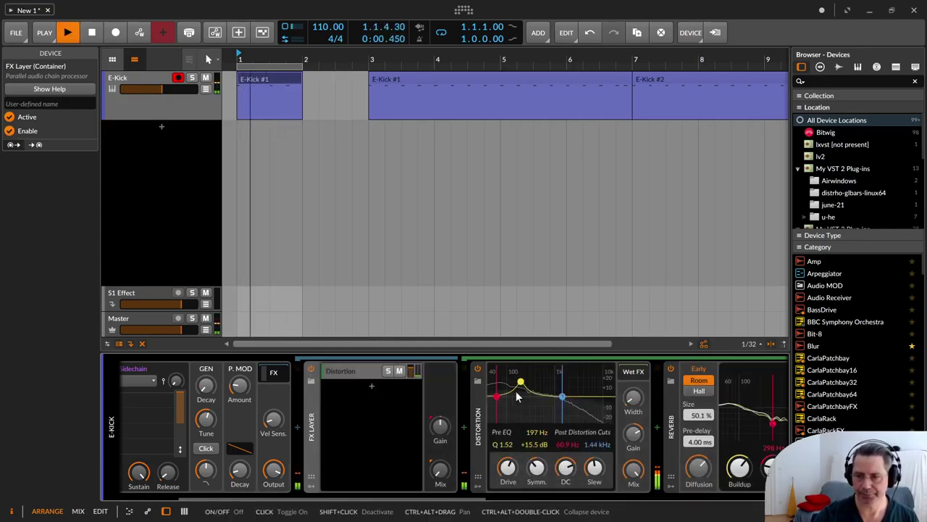
pyautogui.click(479, 369)
pyautogui.click(478, 370)
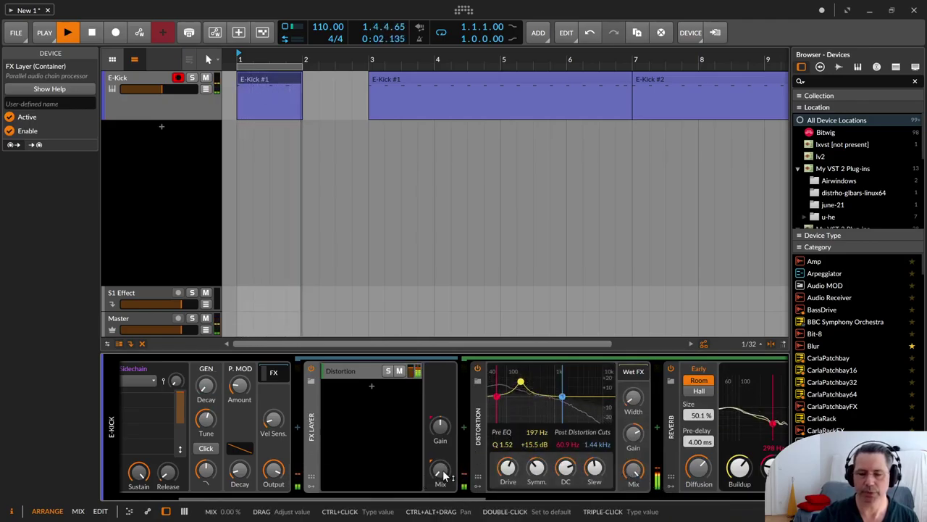
pyautogui.moveTo(440, 472); pyautogui.dragTo(441, 463)
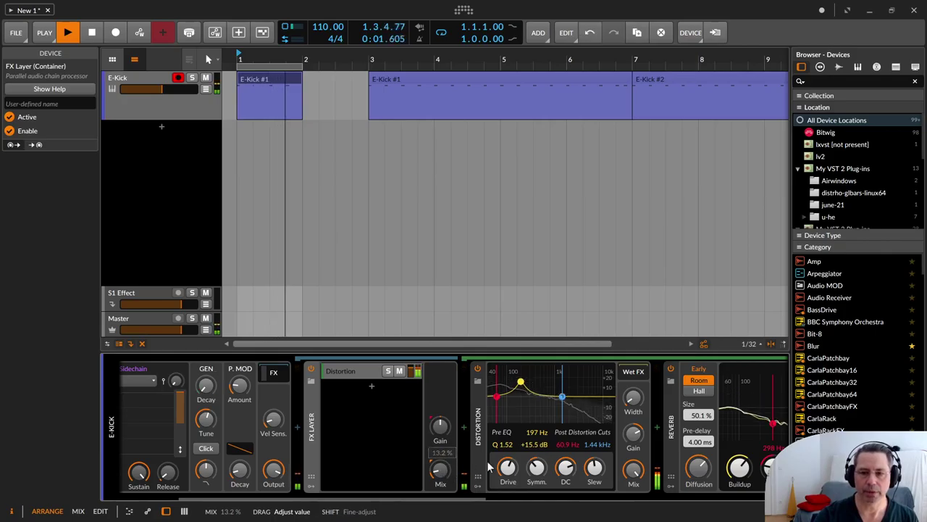
# Insert a Spectrum analyzer between the Distortion and the Reverb and open its expanded display
pyautogui.scroll(-5, 558, 511)
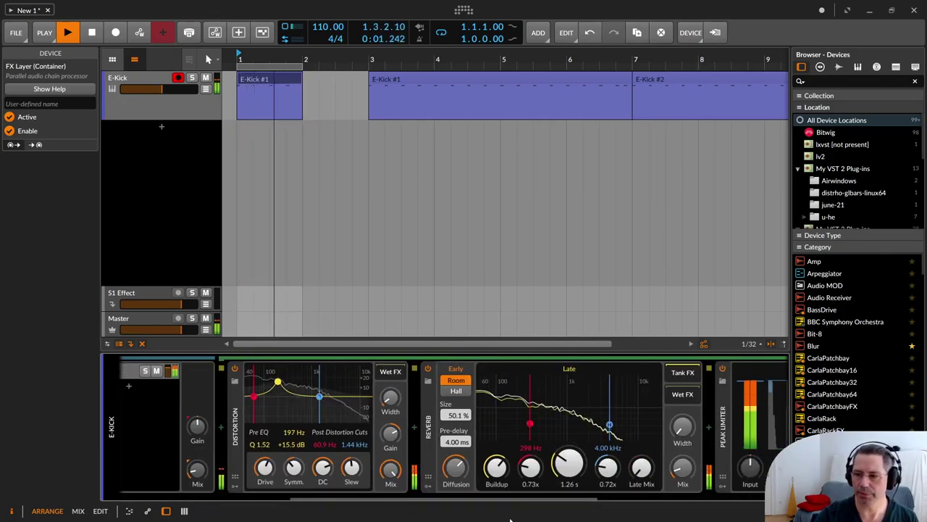
pyautogui.click(416, 428)
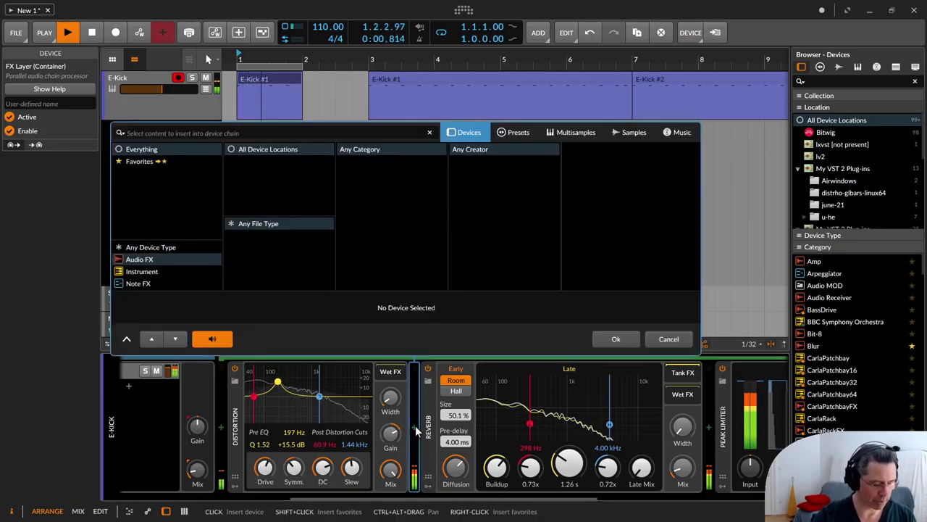
pyautogui.write('spe')
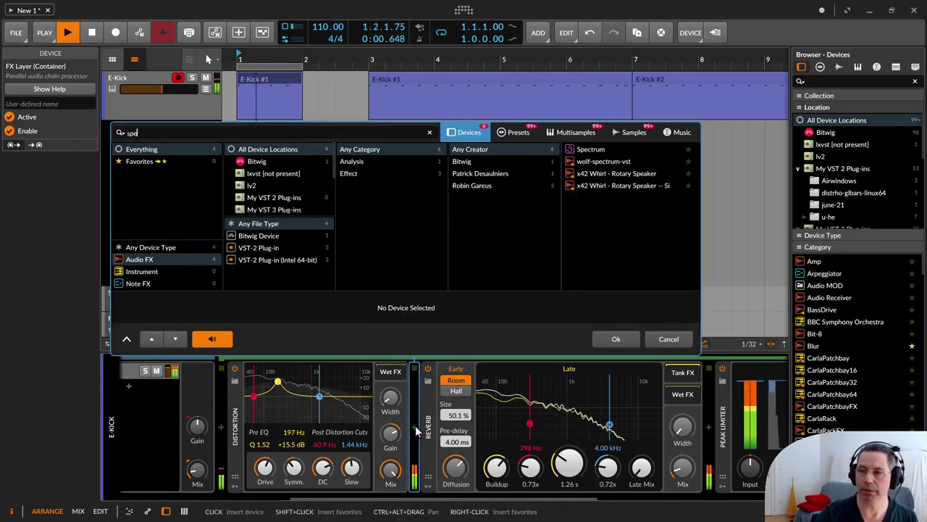
pyautogui.press('Down')
pyautogui.press('Return')
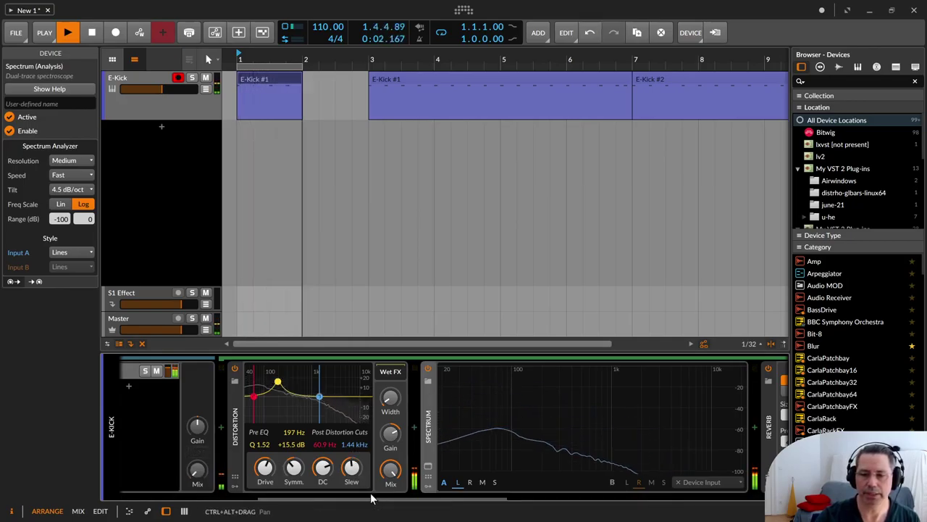
pyautogui.moveTo(371, 499); pyautogui.dragTo(250, 496)
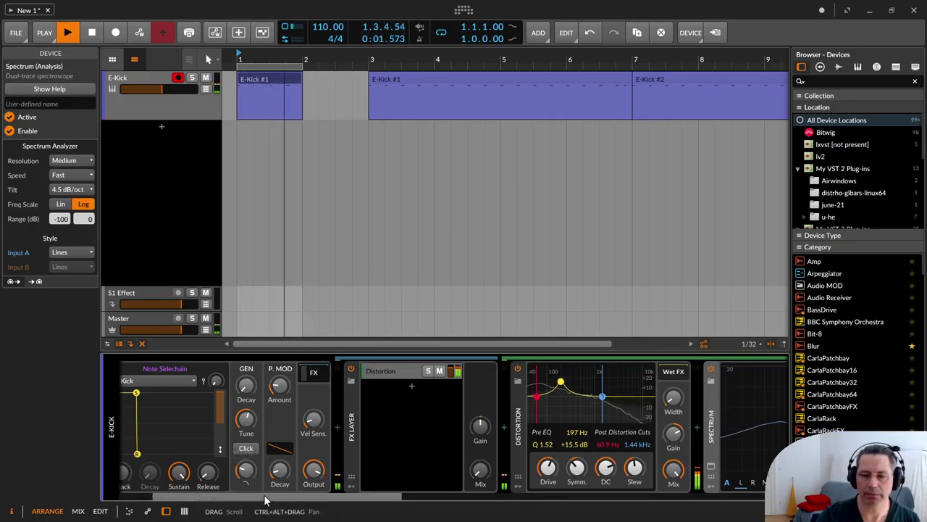
pyautogui.moveTo(266, 498); pyautogui.dragTo(404, 509)
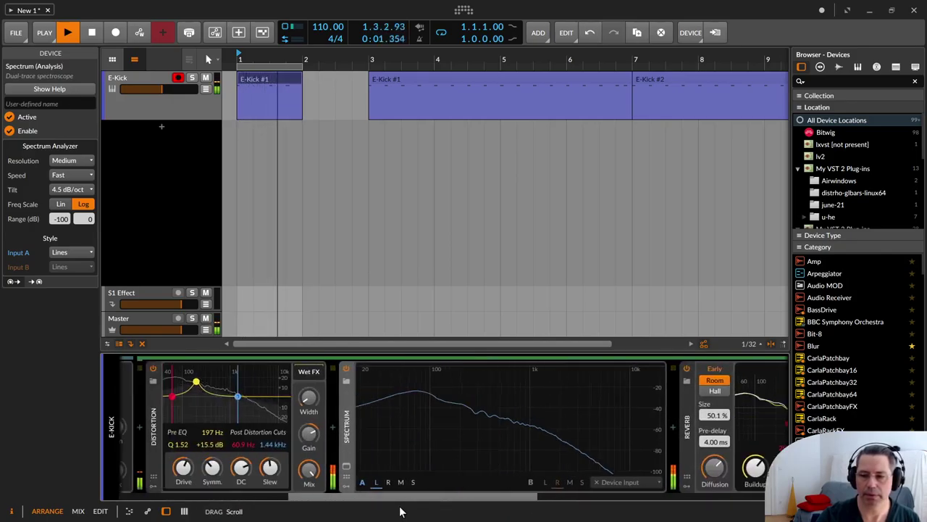
pyautogui.click(355, 467)
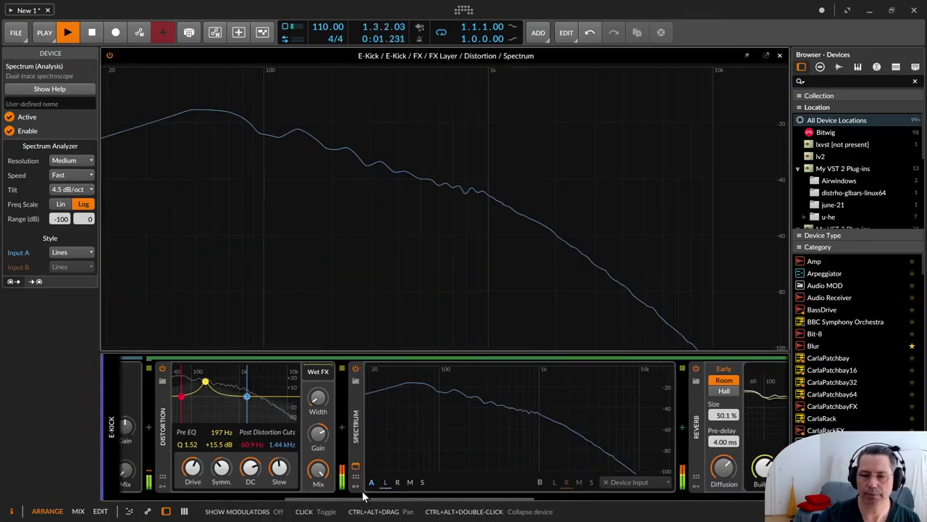
# Lower and raise the E-Kick's low-pass cutoff while watching the Spectrum, turn Click back on, and close the expanded display
pyautogui.moveTo(364, 500); pyautogui.dragTo(180, 441)
pyautogui.moveTo(336, 472); pyautogui.dragTo(336, 504)
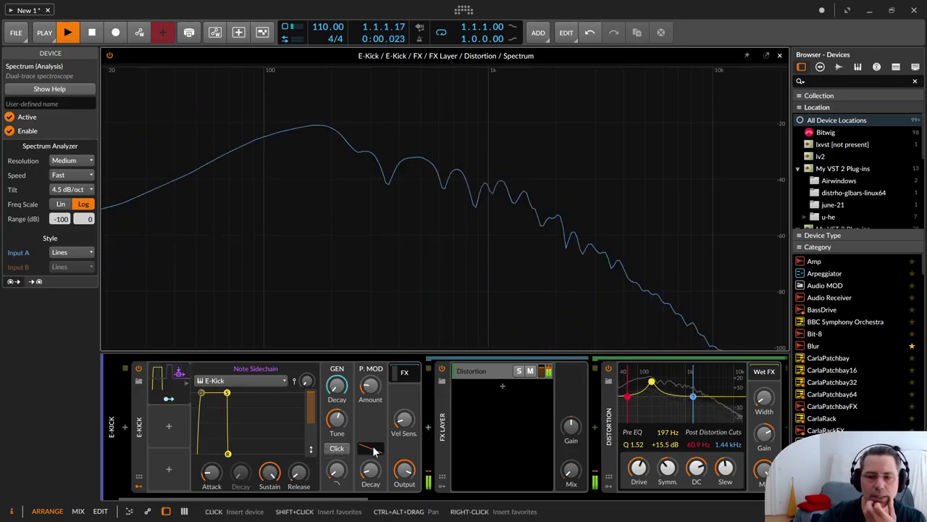
pyautogui.moveTo(336, 471)
pyautogui.mouseDown()
pyautogui.moveTo(336, 431)
pyautogui.moveTo(336, 455)
pyautogui.mouseUp()
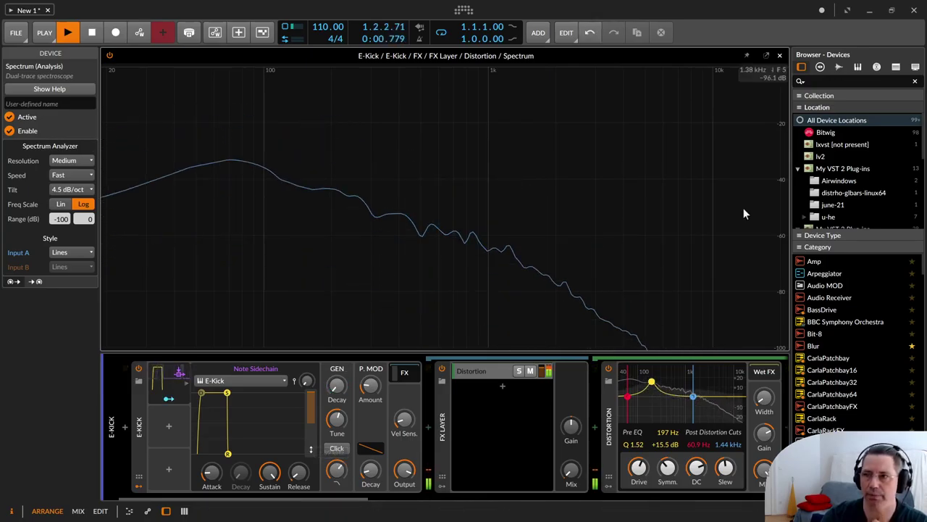
pyautogui.click(780, 56)
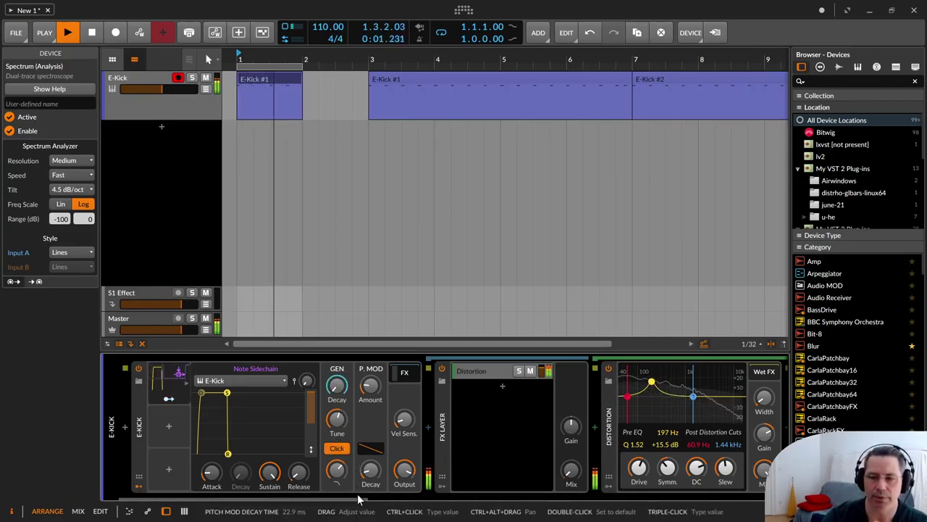
# Set the FX Layer's Mix to 34.4%, raise it further while monitoring the Spectrum, and stop playback
pyautogui.moveTo(363, 500); pyautogui.dragTo(413, 497)
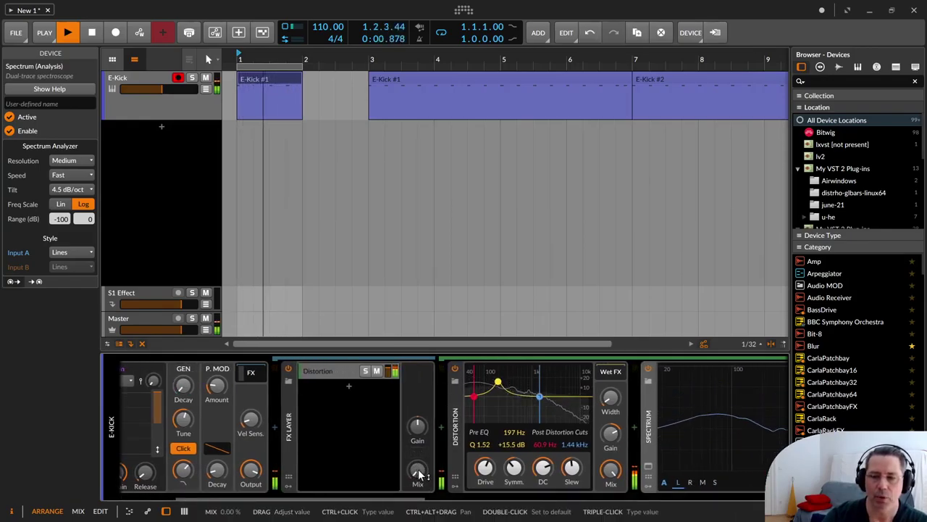
pyautogui.moveTo(418, 467); pyautogui.dragTo(418, 451)
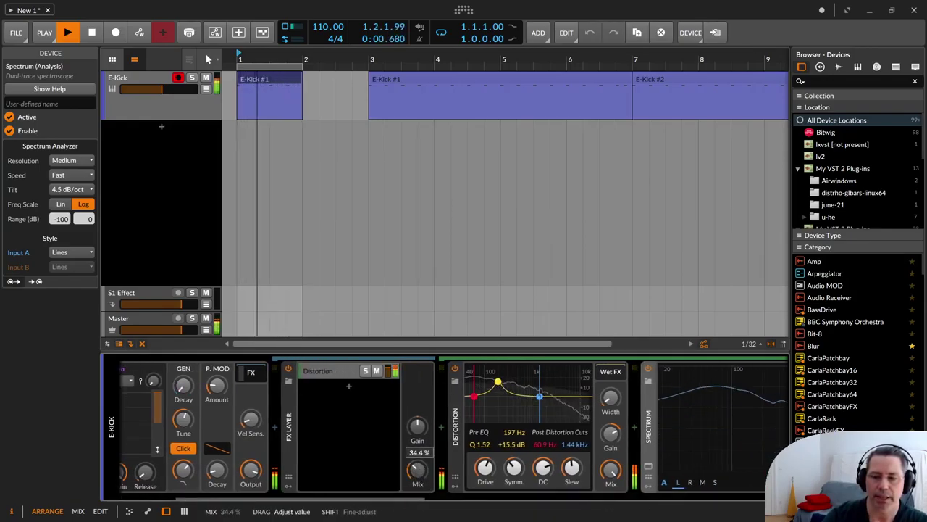
pyautogui.moveTo(391, 500); pyautogui.dragTo(473, 502)
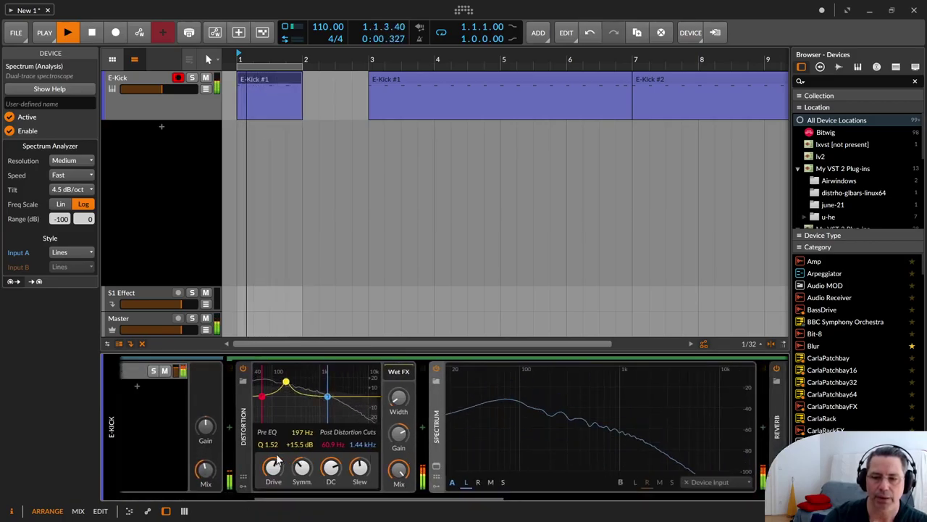
pyautogui.moveTo(203, 474); pyautogui.dragTo(203, 465)
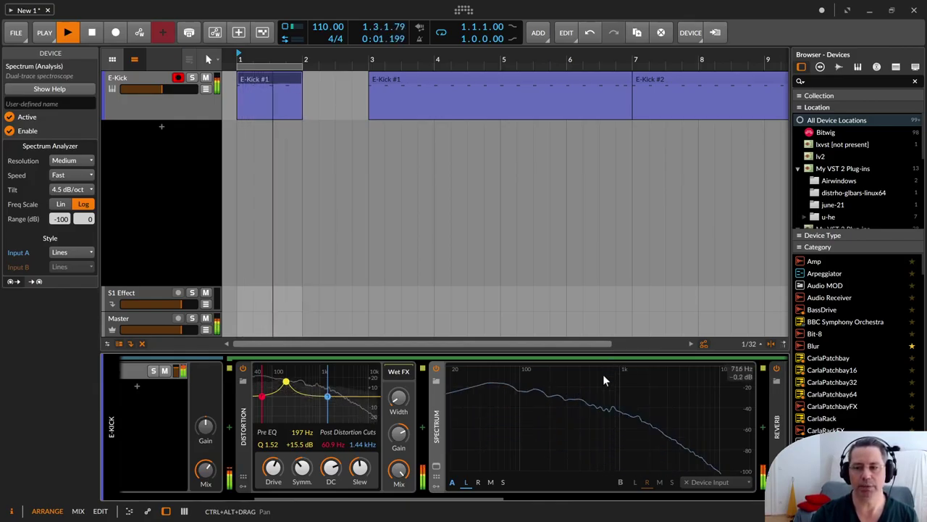
pyautogui.press('space')
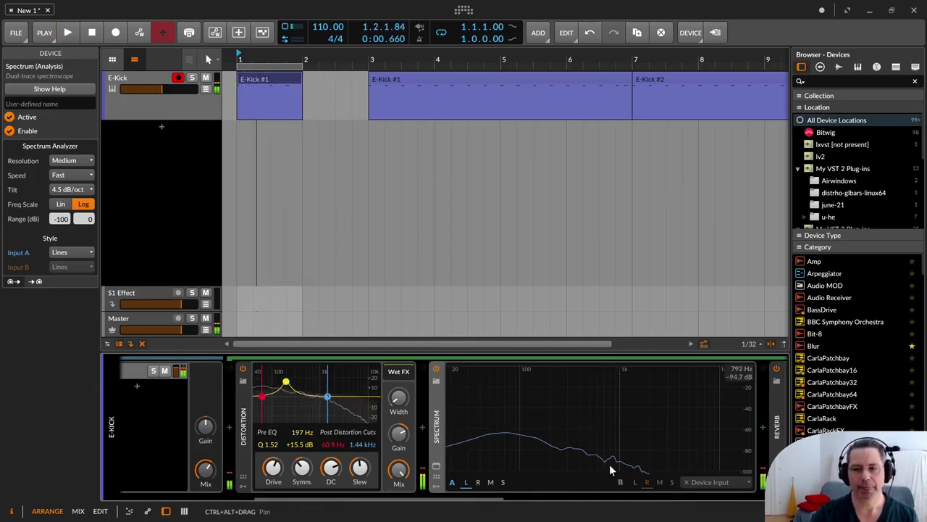
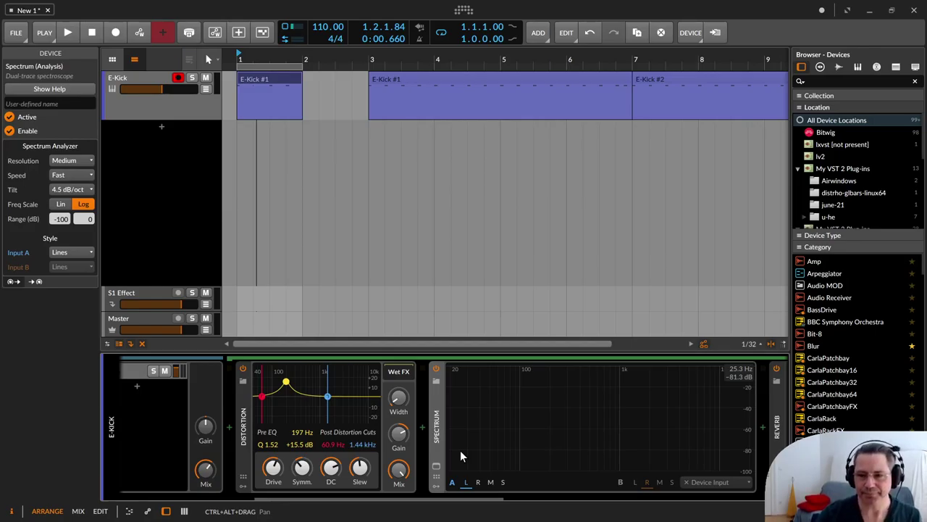
# Open the one-bar E-Kick #1 clip at bar 1 in the note editor, with the whole bar in view
pyautogui.moveTo(425, 498); pyautogui.dragTo(177, 461)
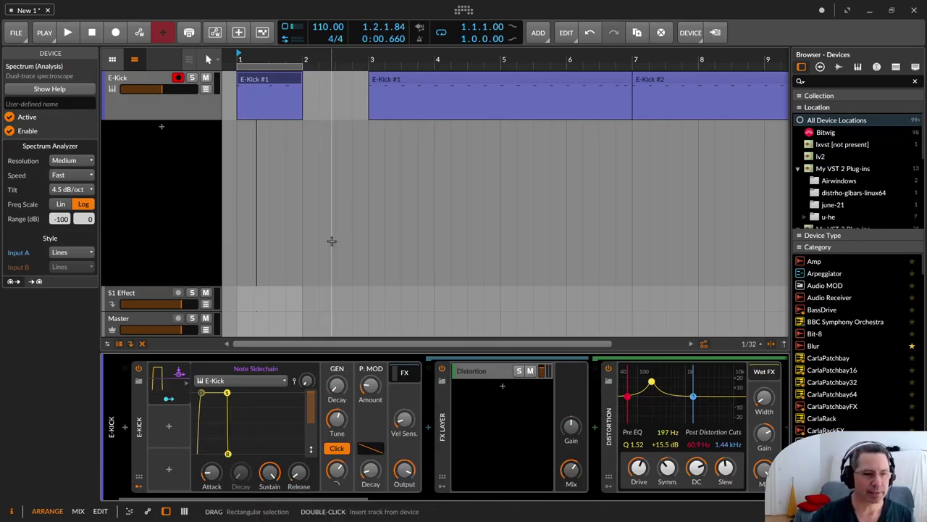
pyautogui.click(281, 78)
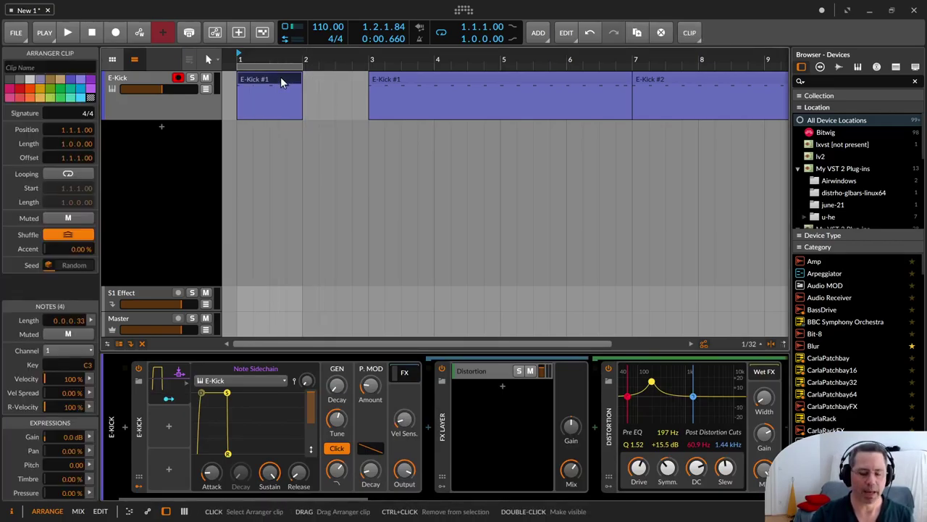
pyautogui.press('d')
pyautogui.doubleClick(281, 78)
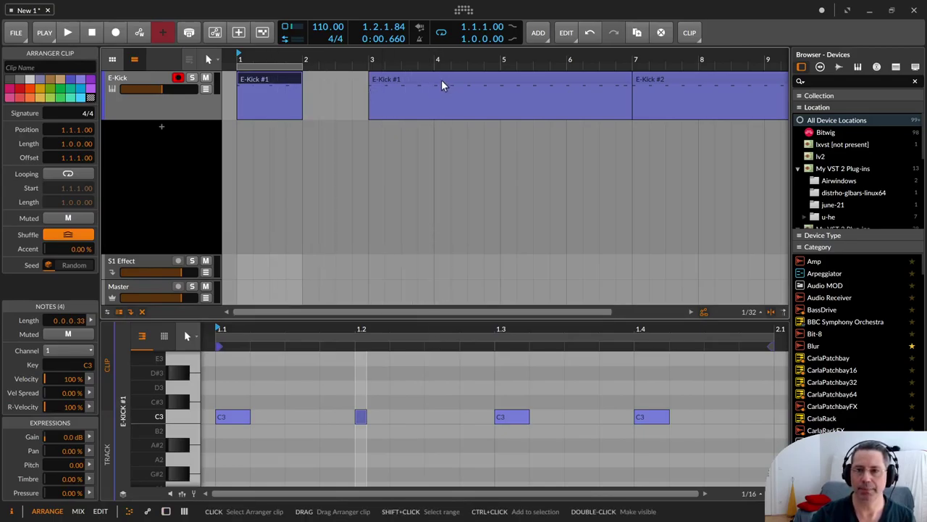
pyautogui.moveTo(439, 329); pyautogui.dragTo(343, 334)
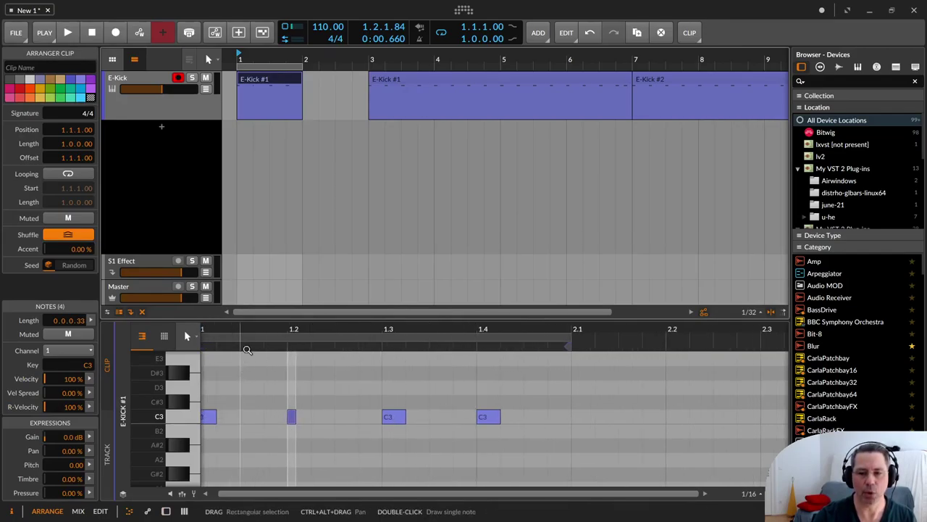
pyautogui.moveTo(247, 329); pyautogui.dragTo(269, 329)
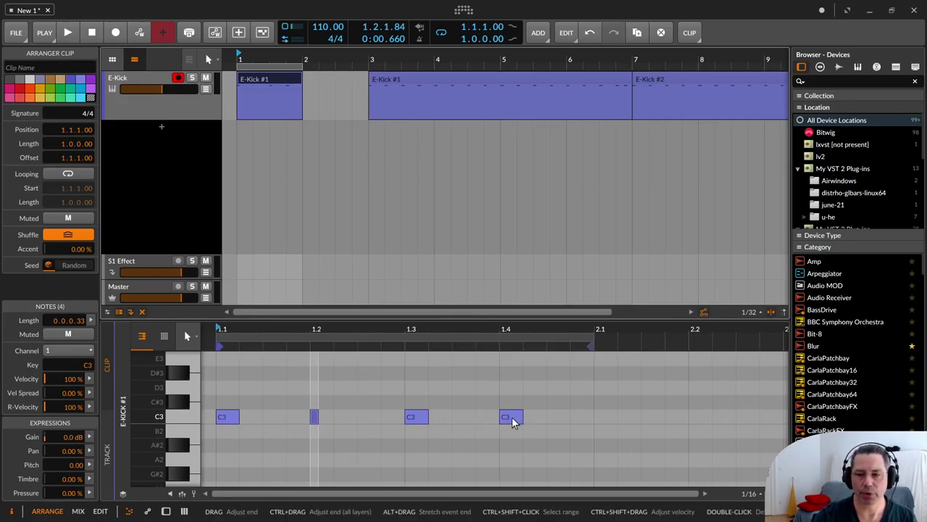
# Shift the last C3 note to 1.4.3, lengthen the second note to 0.0.1.00, and play the clip
pyautogui.moveTo(513, 422); pyautogui.dragTo(559, 422)
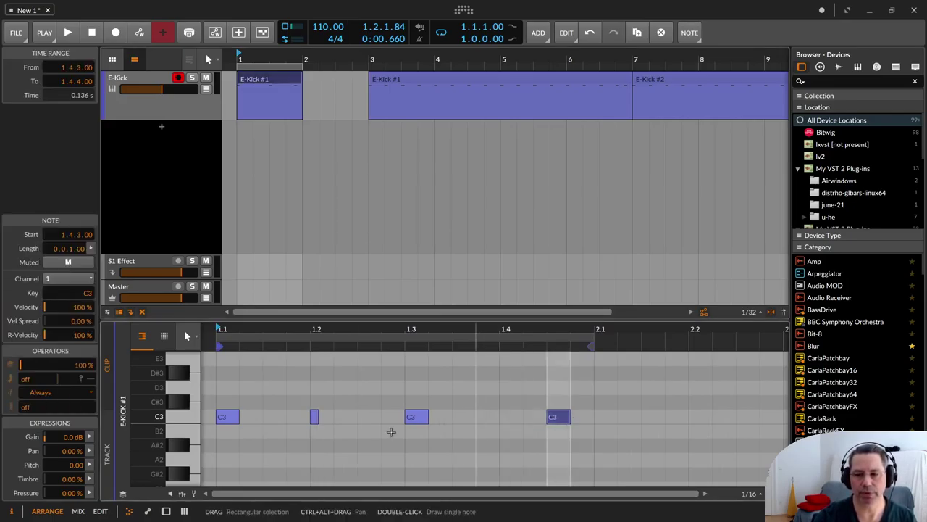
pyautogui.moveTo(316, 418); pyautogui.dragTo(334, 418)
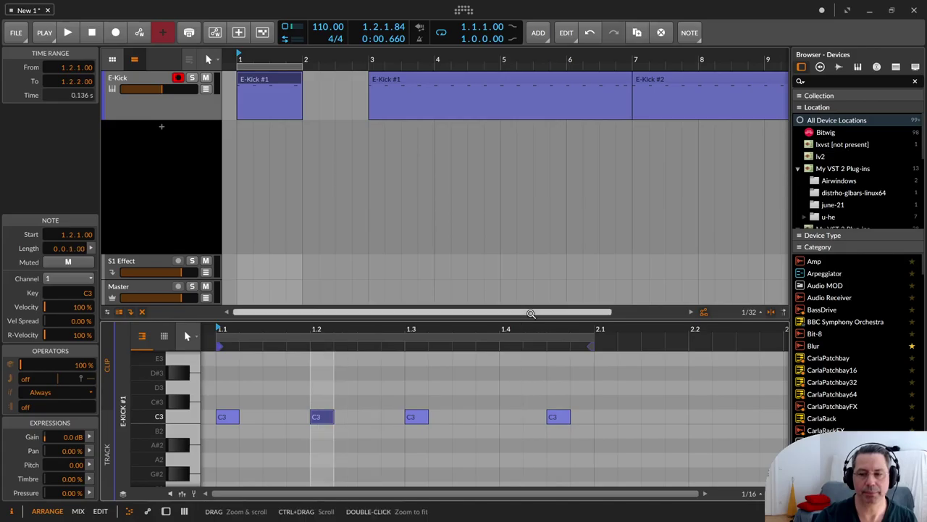
pyautogui.click(271, 80)
pyautogui.press('space')
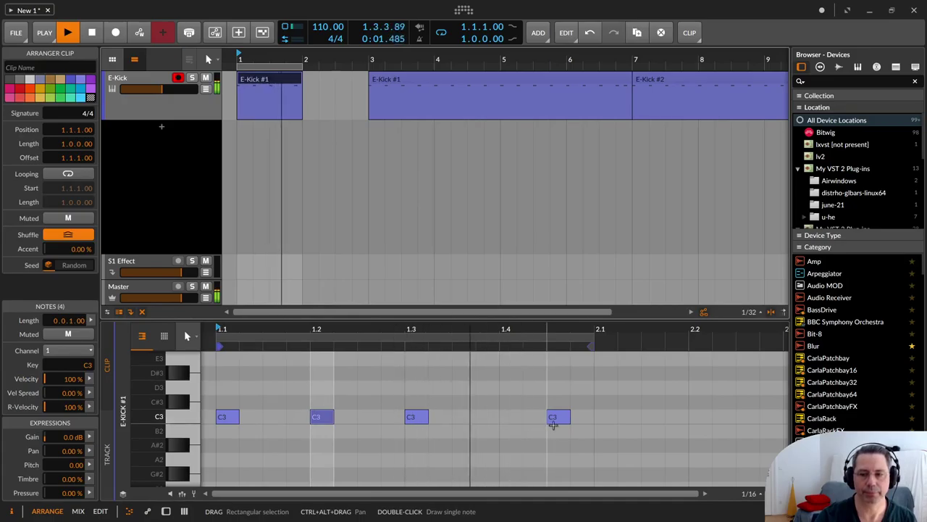
# Try the last C3 note at 1.4.1 and 1.4.3, and place it at 1.3.4
pyautogui.moveTo(547, 418); pyautogui.dragTo(509, 416)
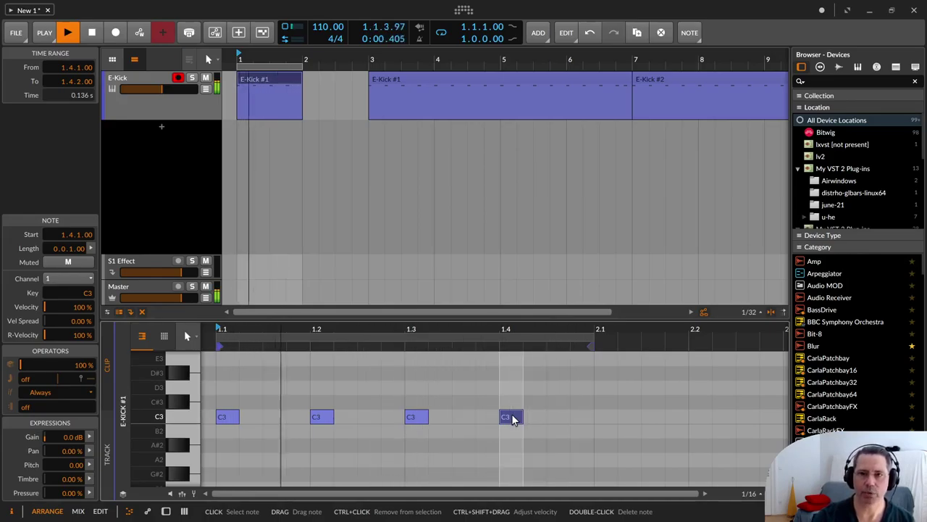
pyautogui.moveTo(512, 417); pyautogui.dragTo(568, 420)
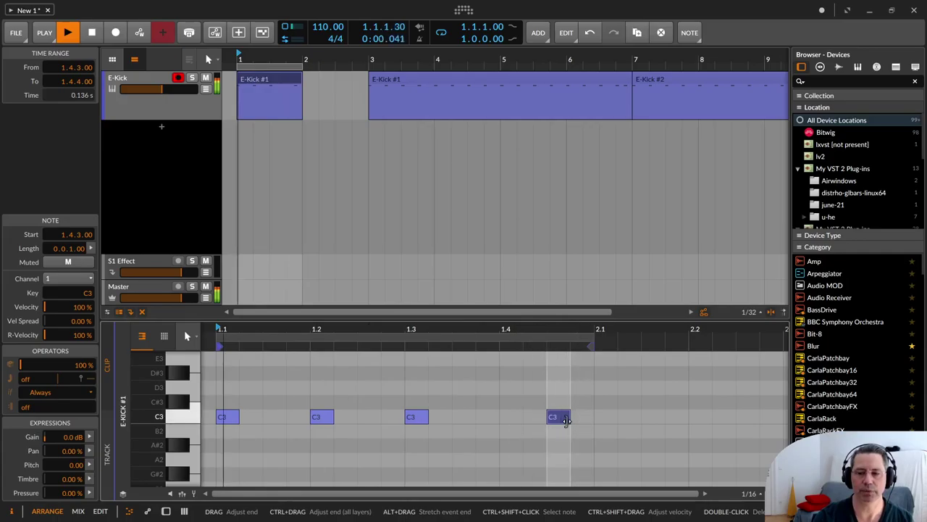
pyautogui.moveTo(562, 418); pyautogui.dragTo(486, 418)
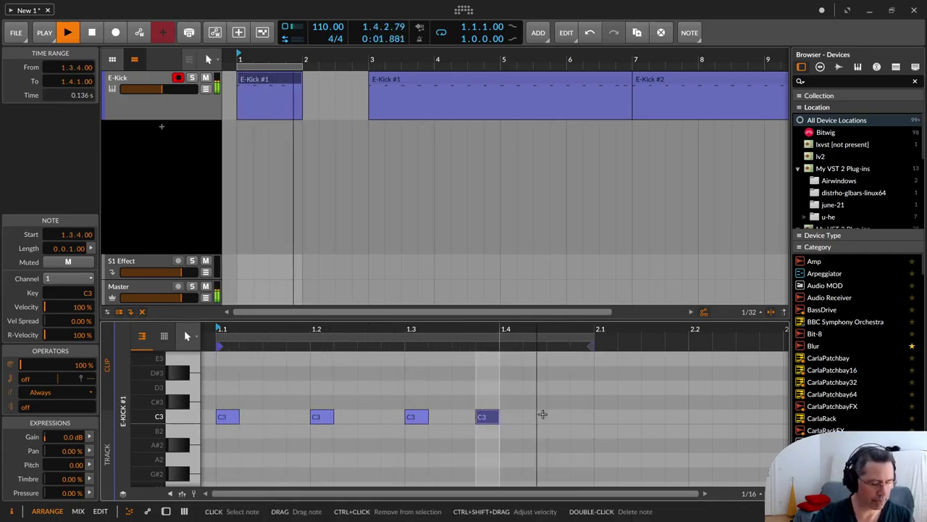
# Draw a C3 note at 1.4.3 with length 0.0.1.00 in the E-Kick #1 clip and stop playback
pyautogui.press('3')
pyautogui.click(553, 417)
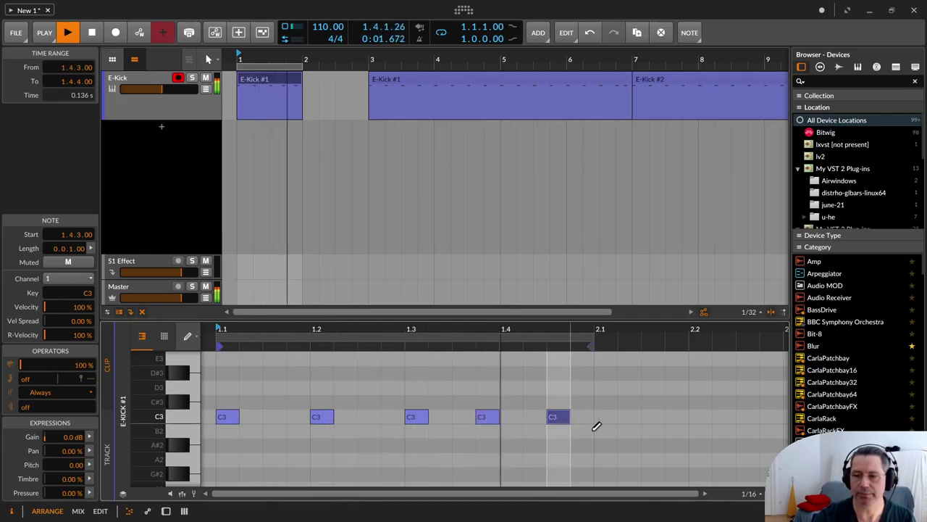
pyautogui.press('1')
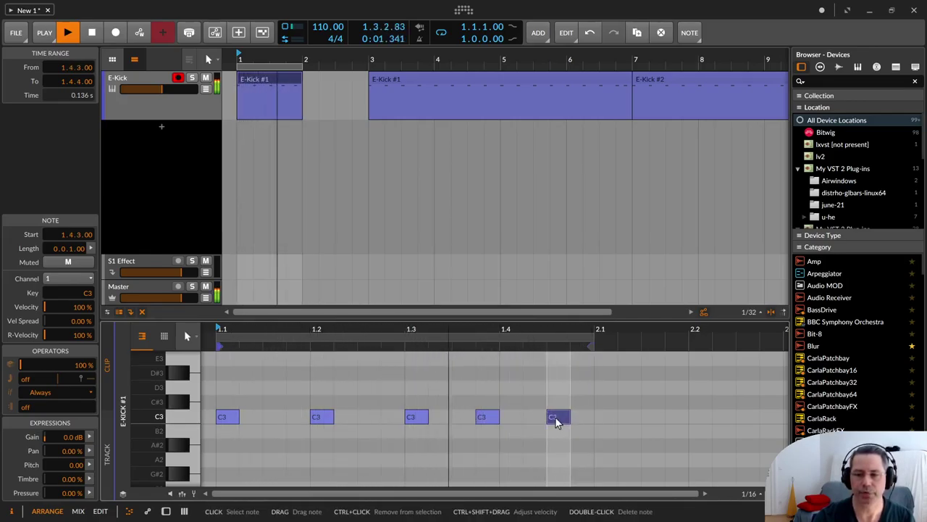
pyautogui.press('space')
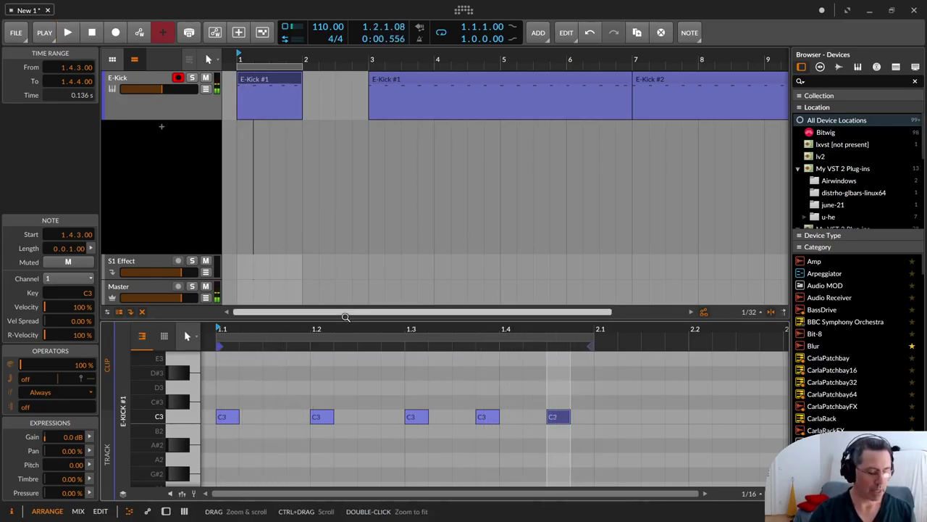
# Lengthen the first C3 note to three sixteenths and the C3 note on beat 1.3 to two sixteenths with the clip playing
pyautogui.press('d')
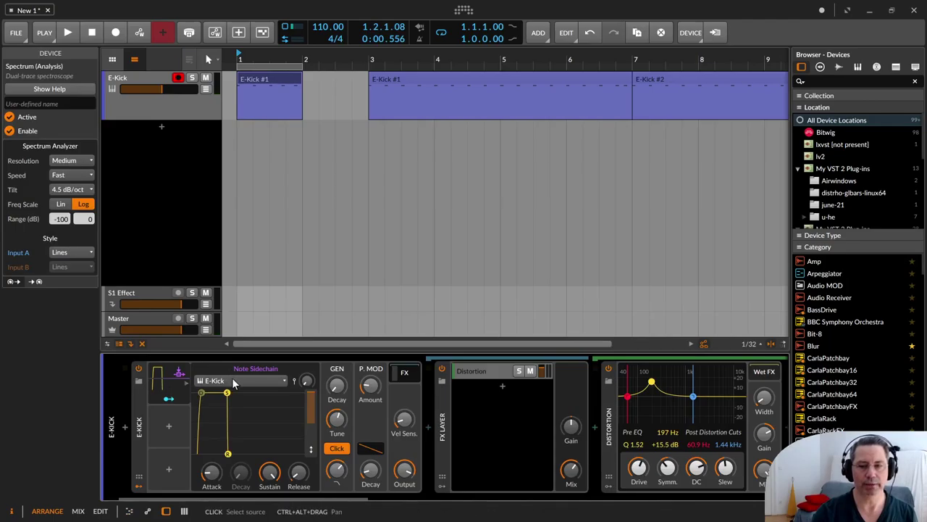
pyautogui.doubleClick(281, 77)
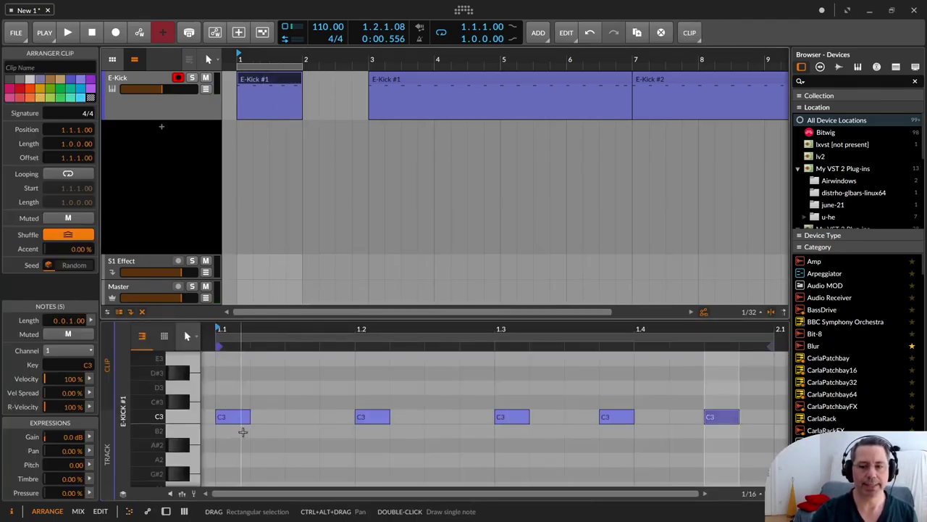
pyautogui.moveTo(249, 418); pyautogui.dragTo(319, 419)
pyautogui.press('space')
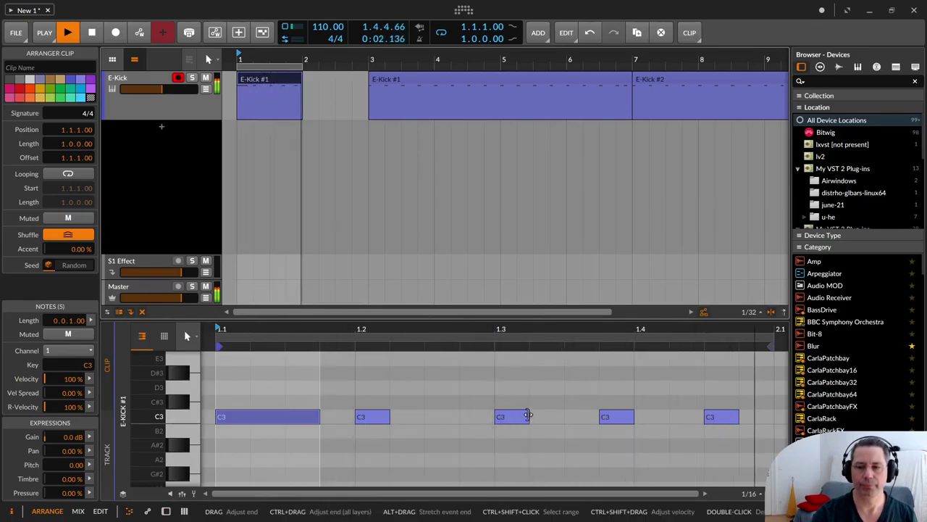
pyautogui.moveTo(528, 415); pyautogui.dragTo(568, 415)
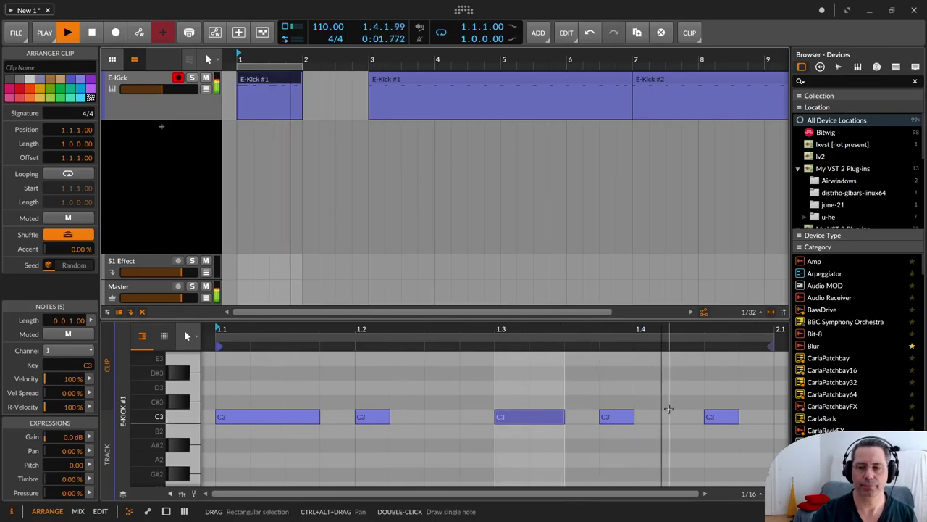
# Shorten the C3 notes at 1.2.1, 1.3.4 and 1.4.3 to about a third of a sixteenth each
pyautogui.moveTo(389, 417); pyautogui.dragTo(361, 417)
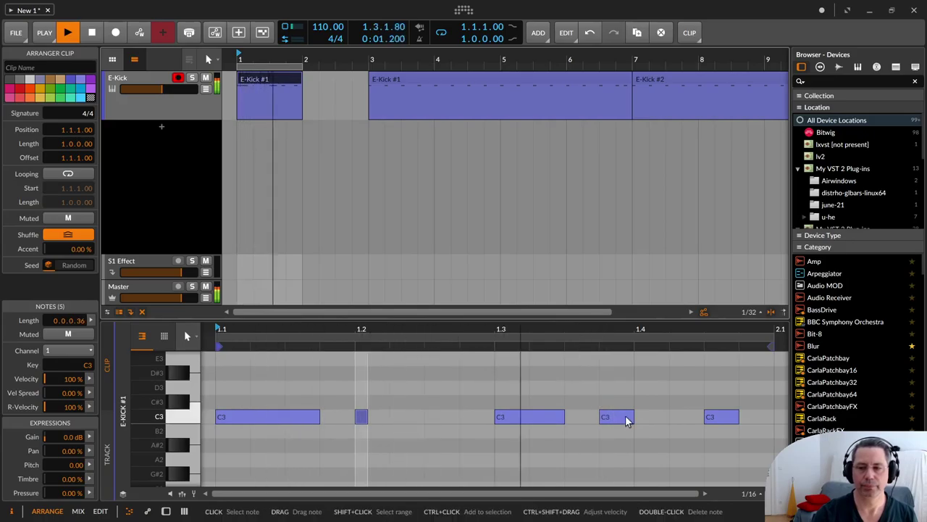
pyautogui.moveTo(627, 417); pyautogui.dragTo(610, 417)
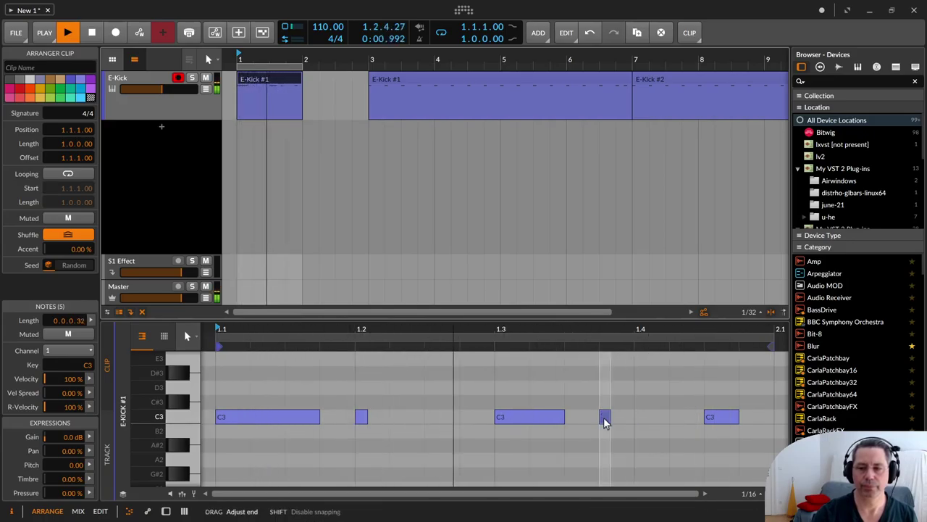
pyautogui.moveTo(738, 420); pyautogui.dragTo(711, 419)
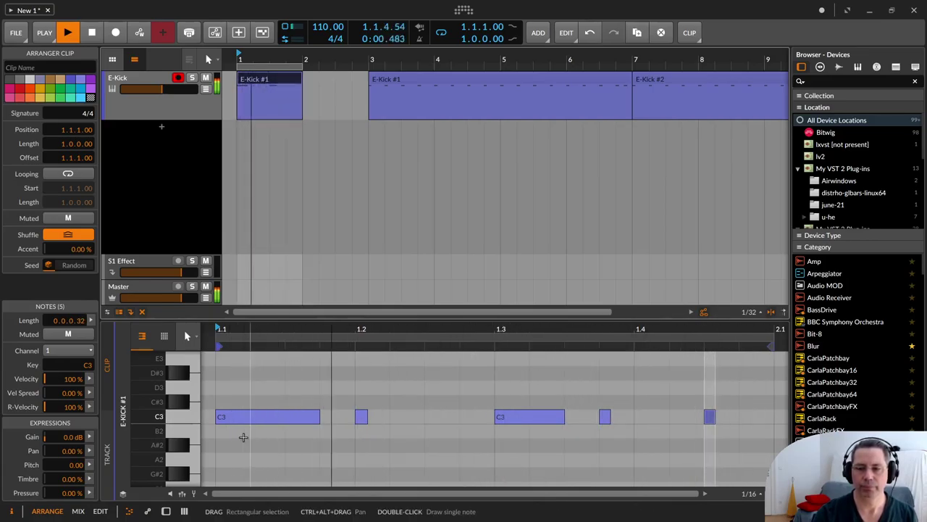
# Raise the E-Kick's Velocity Sensitivity to +60.0 dB and return to the notes of the one-bar clip
pyautogui.press('d')
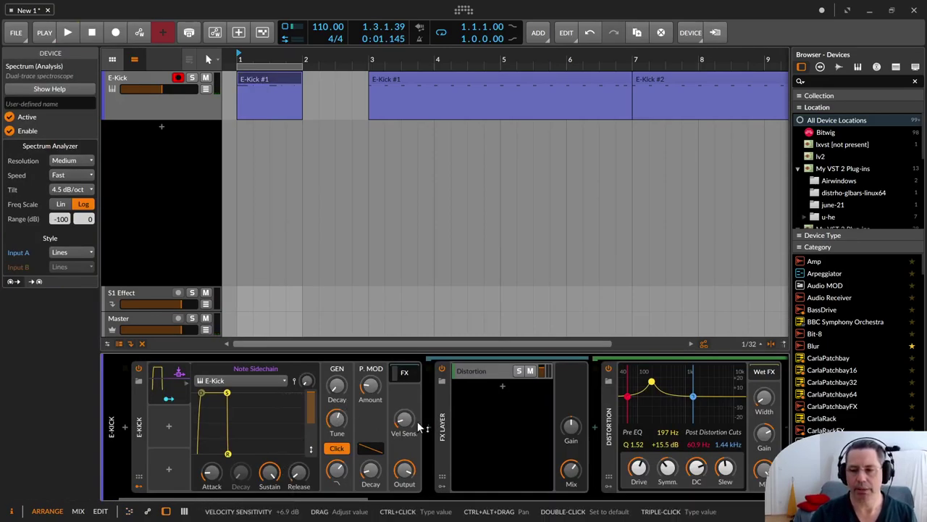
pyautogui.moveTo(408, 419); pyautogui.dragTo(408, 333)
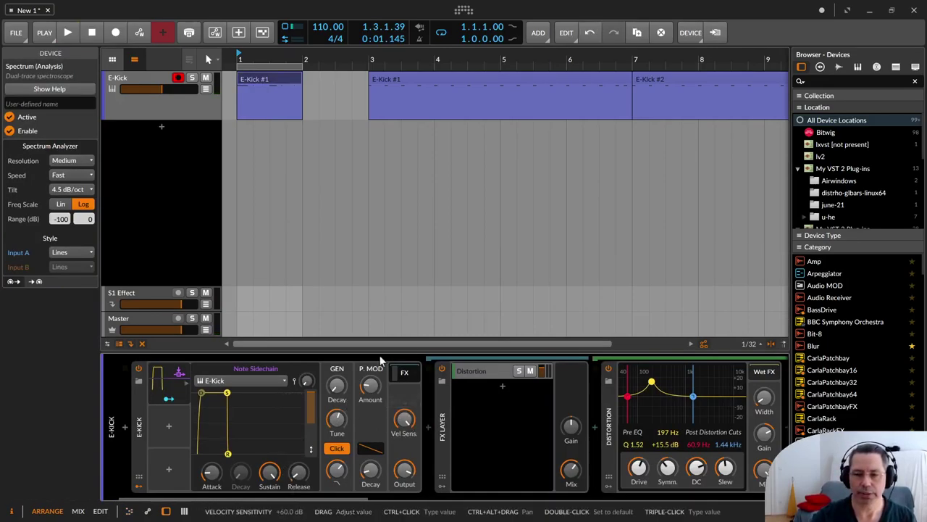
pyautogui.doubleClick(265, 85)
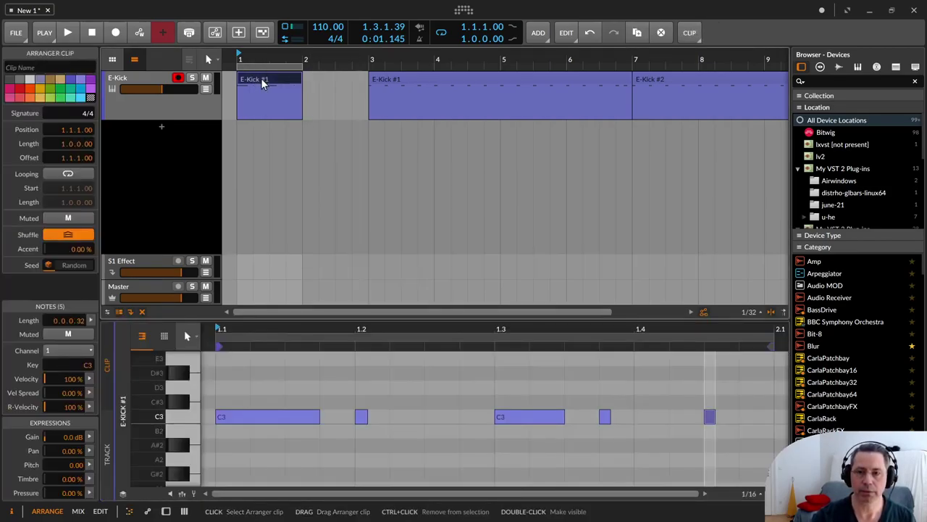
# Show the velocity lane below the clip's notes and enlarge the note editor, leaving no notes selected
pyautogui.click(182, 494)
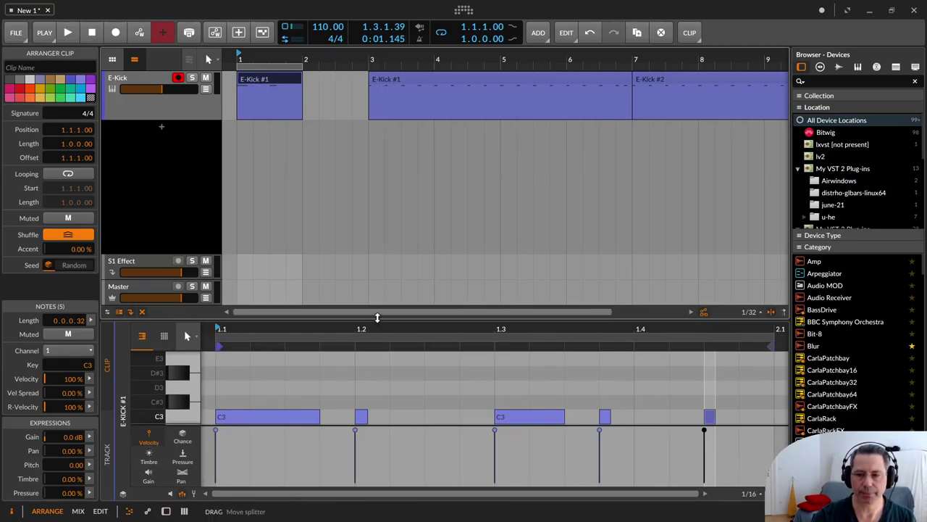
pyautogui.moveTo(379, 319); pyautogui.dragTo(379, 224)
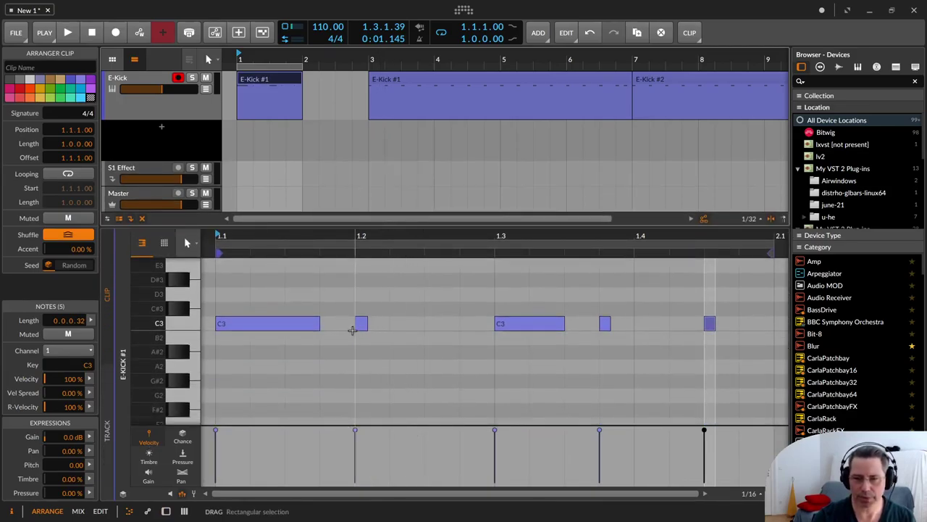
pyautogui.click(362, 349)
pyautogui.hotkey('ctrl', 'a')
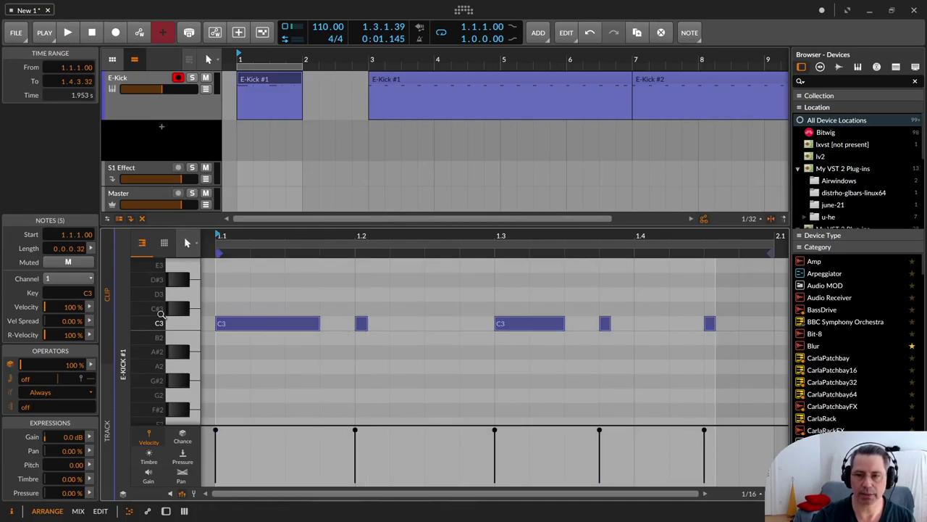
pyautogui.click(270, 366)
pyautogui.hotkey('ctrl', 'a')
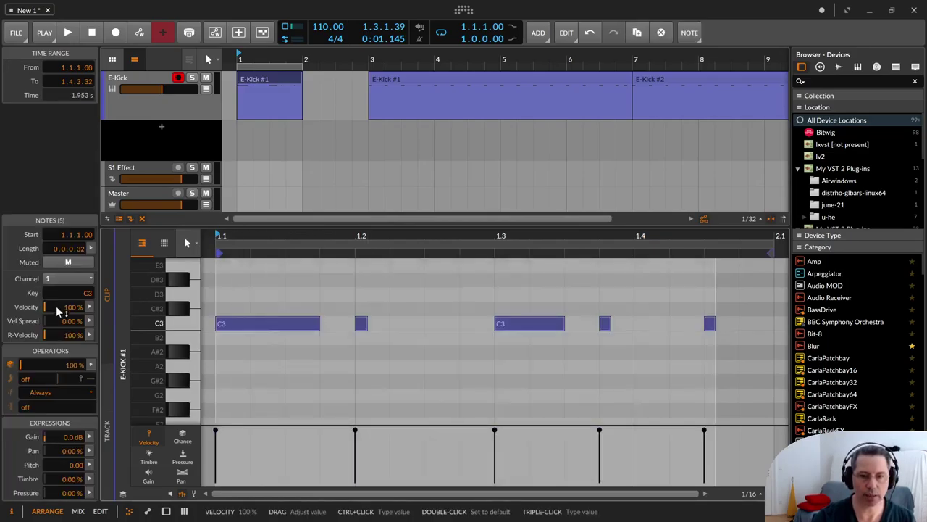
pyautogui.click(285, 416)
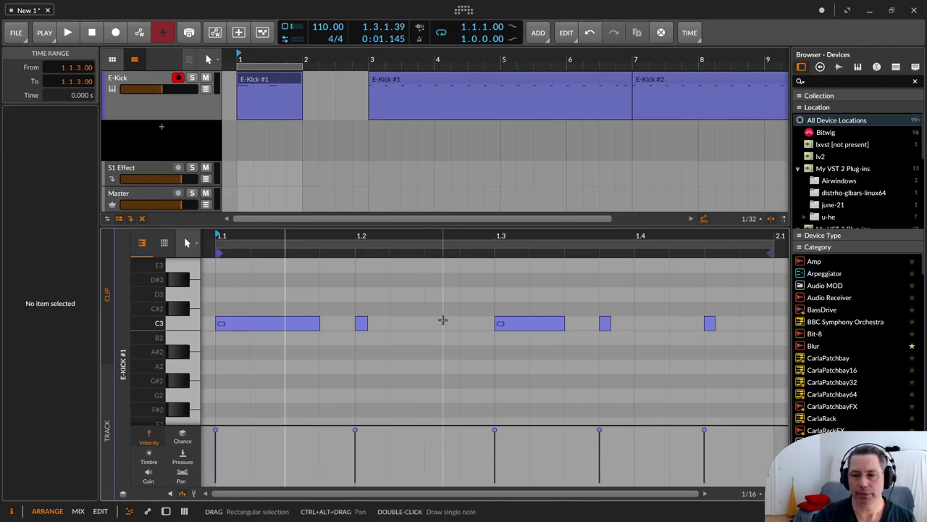
# Draw extremely short C3 notes with 59.1% velocity at 1.2.3 and 1.4.4, and audition the pattern
pyautogui.press('2')
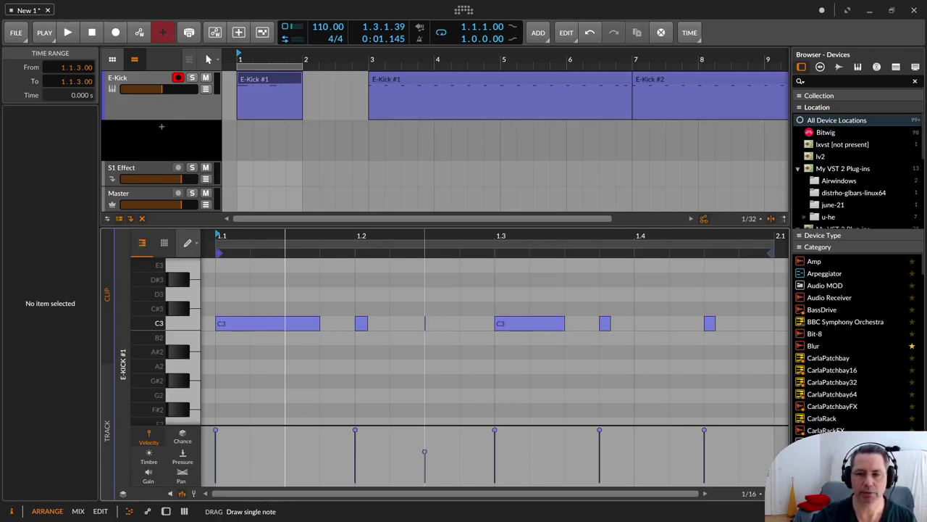
pyautogui.moveTo(425, 323); pyautogui.dragTo(431, 294)
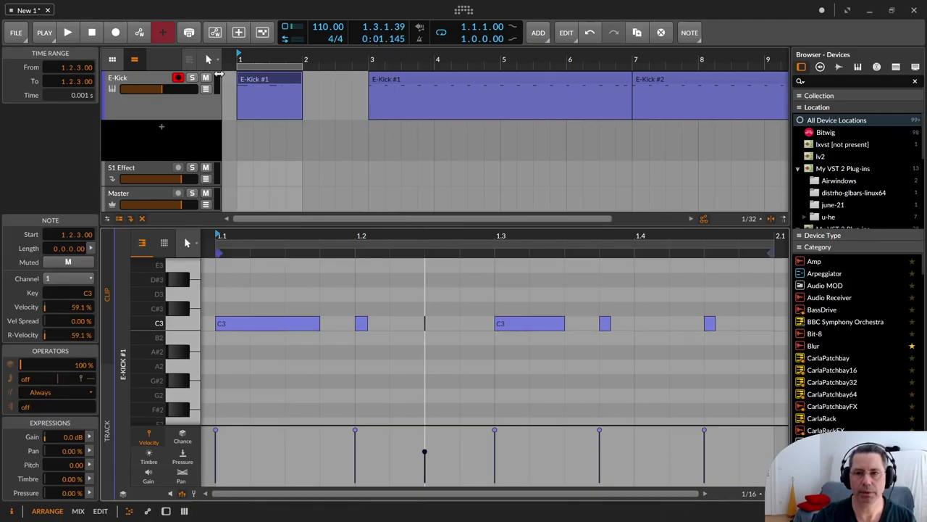
pyautogui.click(70, 33)
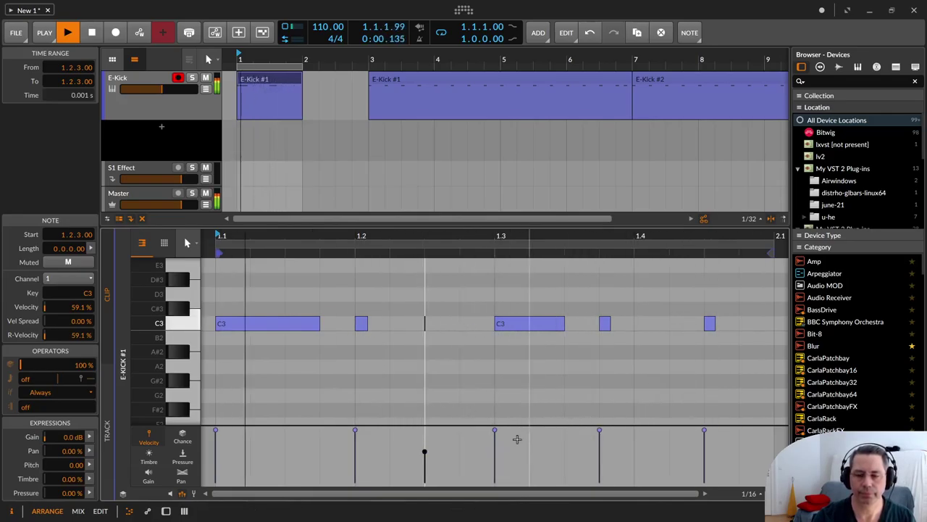
pyautogui.click(755, 323)
pyautogui.press('1')
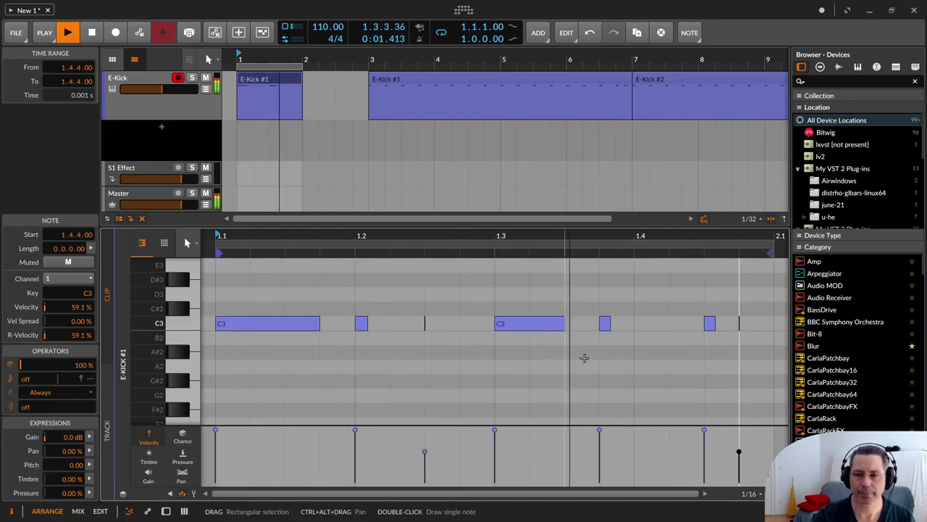
pyautogui.press('space')
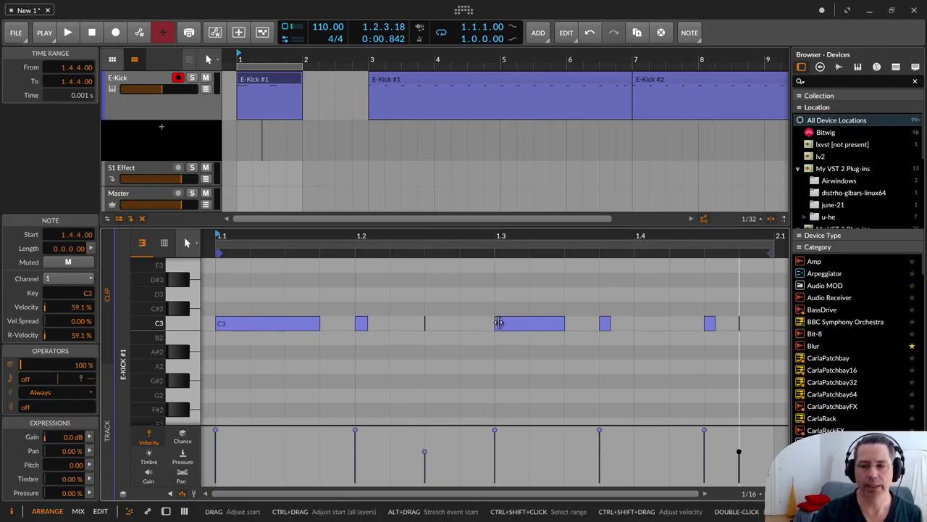
pyautogui.press('space')
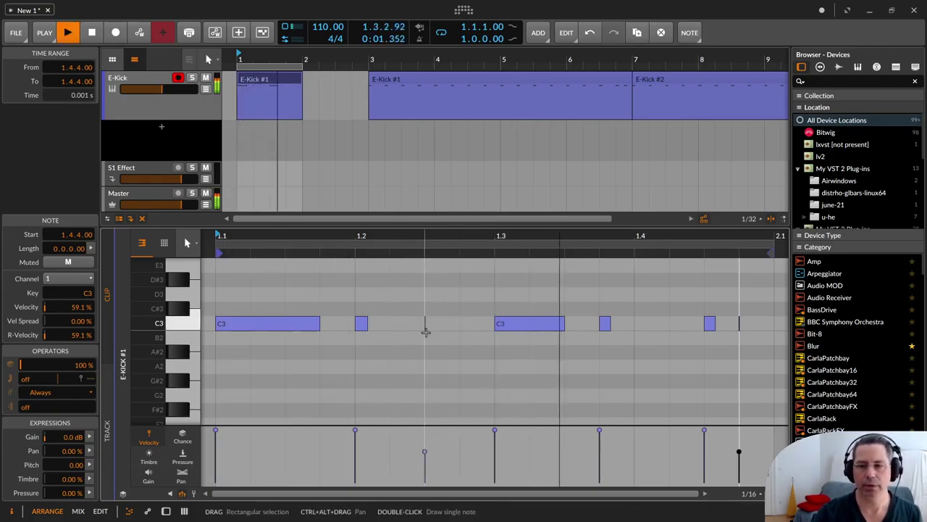
pyautogui.press('space')
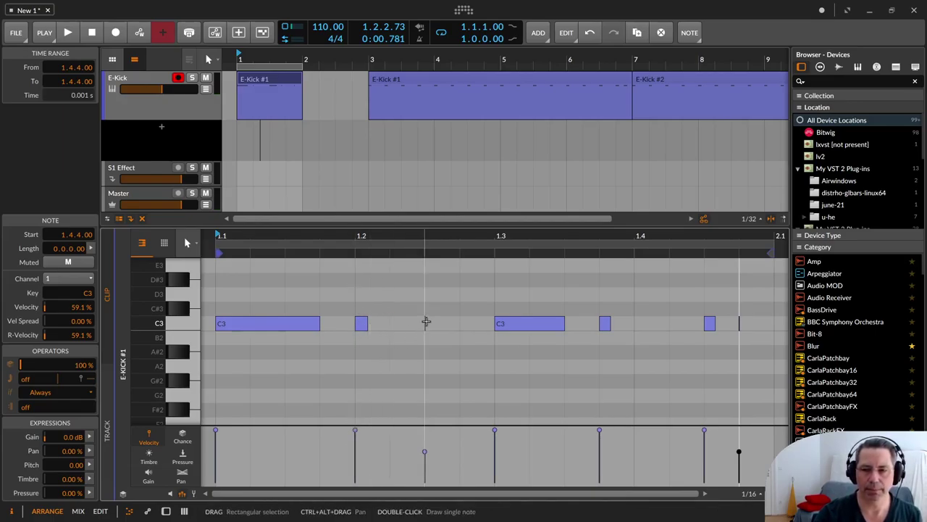
# Lengthen the tiny C3 note at 1.2.3 to 0.0.1.00 and play the clip
pyautogui.scroll(10, 424, 322)
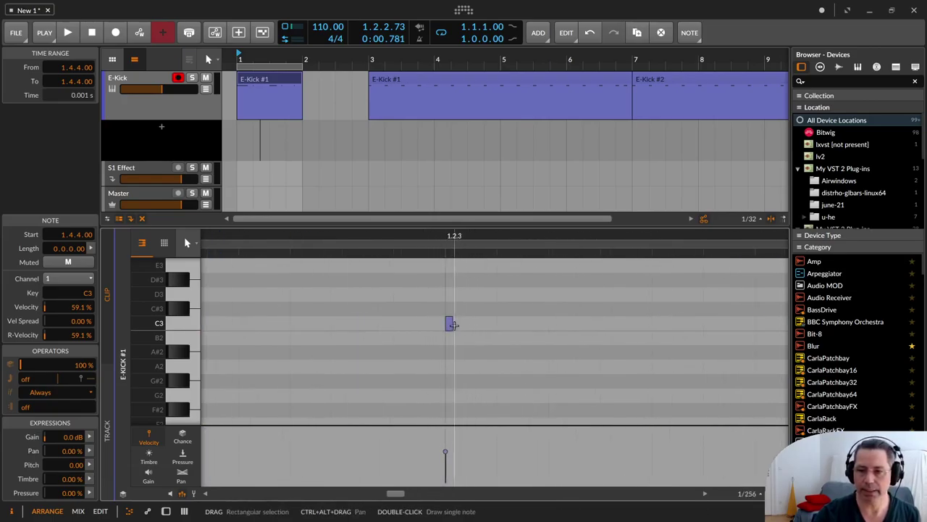
pyautogui.moveTo(451, 322); pyautogui.dragTo(632, 323)
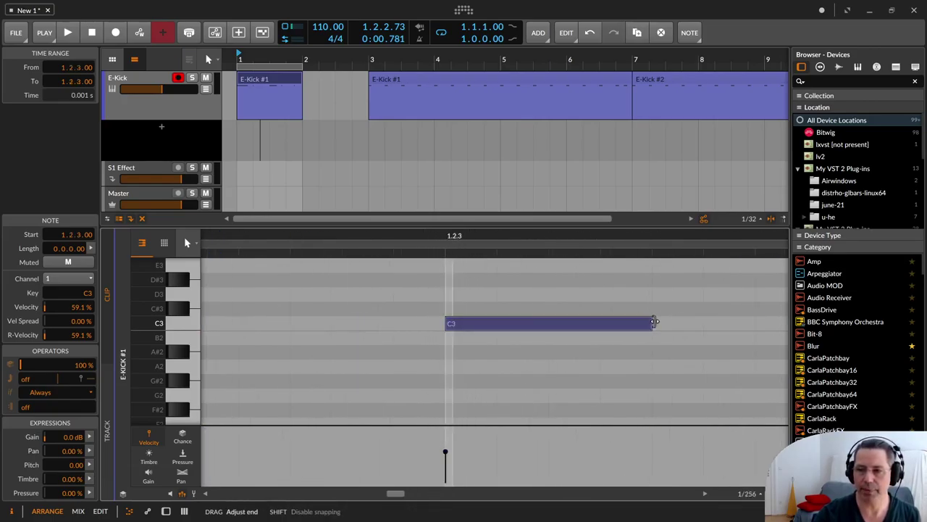
pyautogui.scroll(-5, 483, 275)
pyautogui.scroll(-5, 484, 276)
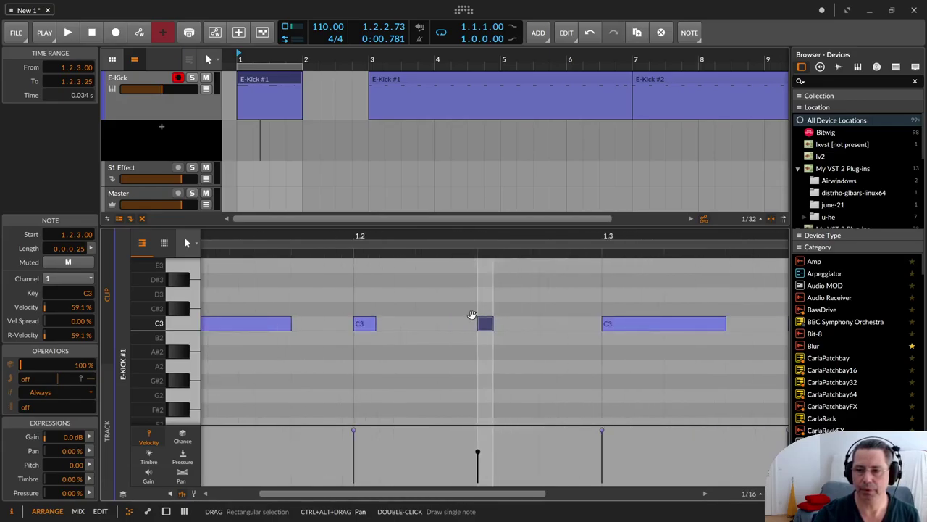
pyautogui.moveTo(490, 324); pyautogui.dragTo(548, 321)
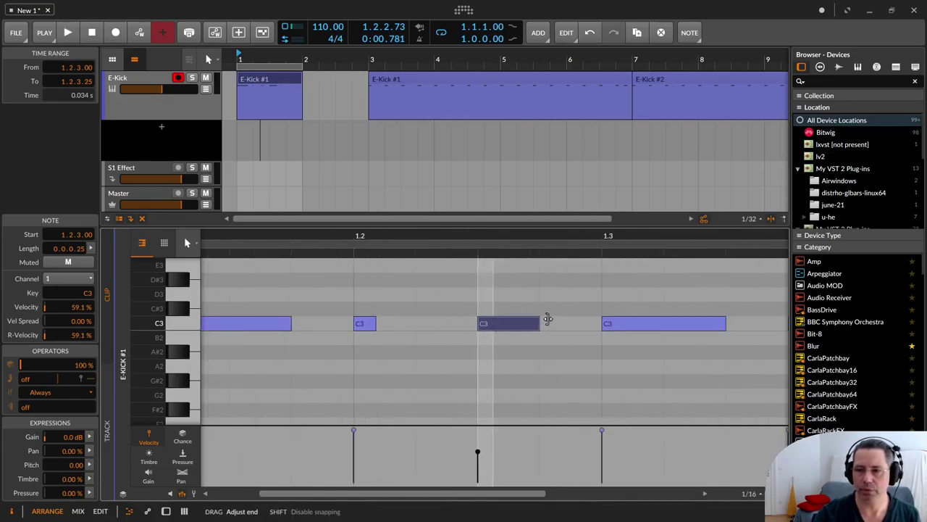
pyautogui.press('space')
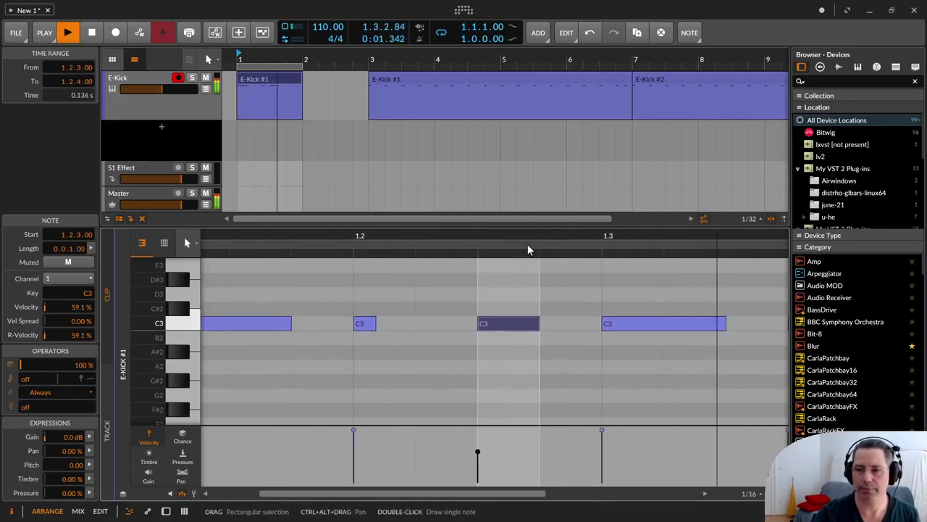
# Lower the velocity of the C3 note at 1.2.3 to 28.4% while listening, and stop playback
pyautogui.moveTo(526, 236); pyautogui.dragTo(411, 228)
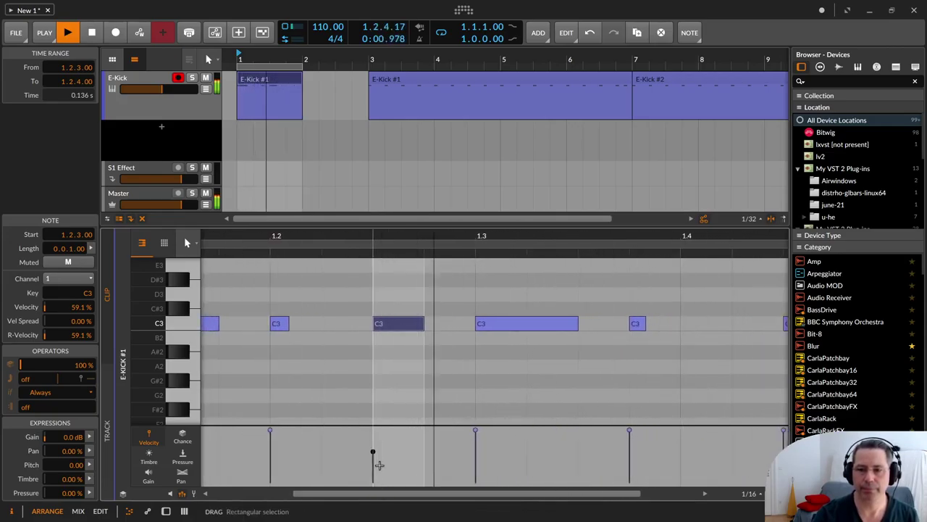
pyautogui.moveTo(373, 452)
pyautogui.mouseDown()
pyautogui.moveTo(374, 468)
pyautogui.moveTo(375, 437)
pyautogui.moveTo(371, 457)
pyautogui.mouseUp()
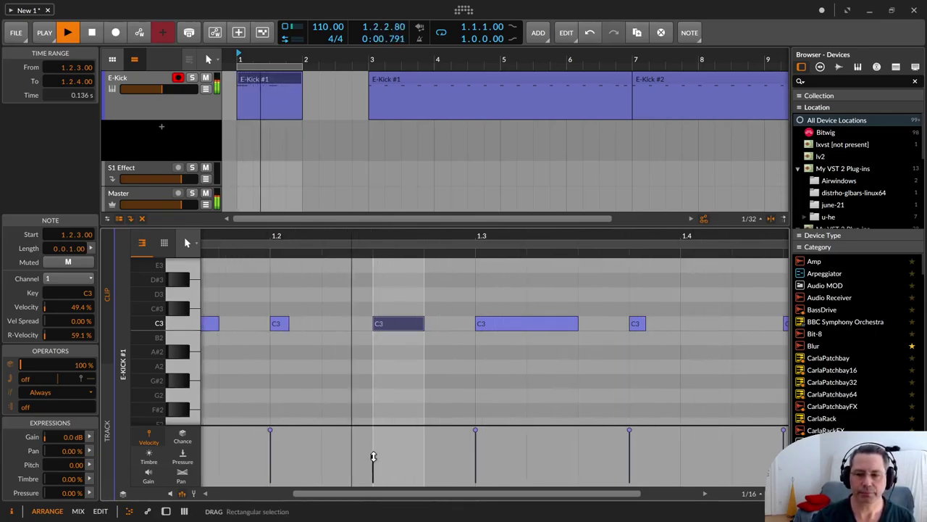
pyautogui.moveTo(373, 456); pyautogui.dragTo(373, 470)
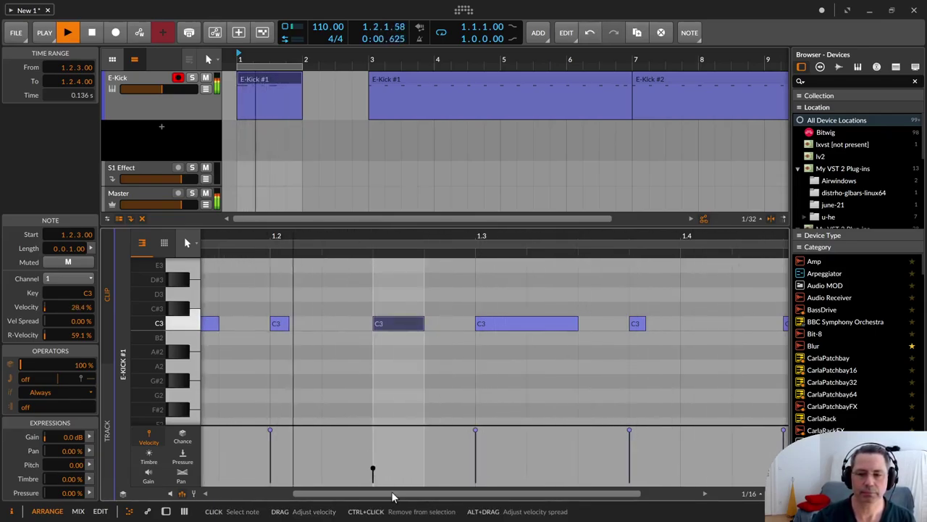
pyautogui.press('space')
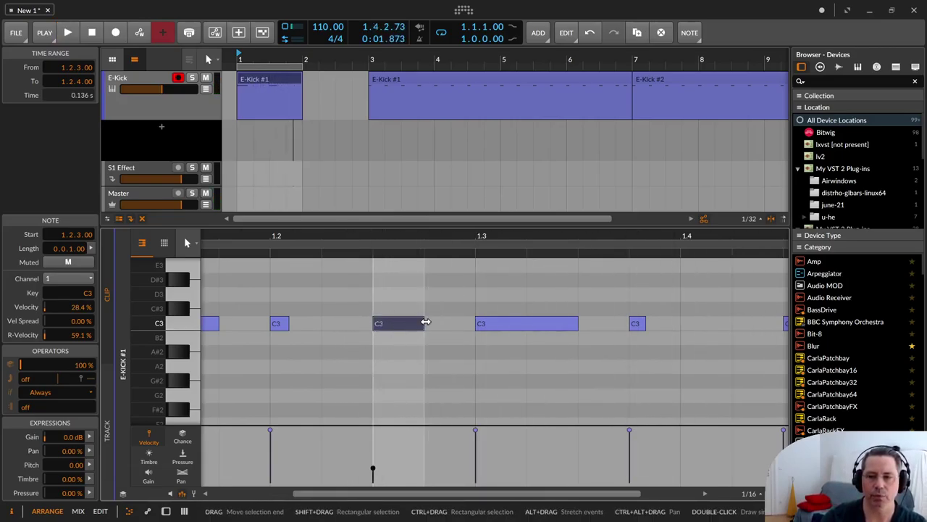
# Reposition the quiet C3 note to 1.2.4 with length 0.0.0.30 and reduce its velocity to 16.9% during playback
pyautogui.moveTo(423, 324)
pyautogui.mouseDown()
pyautogui.moveTo(381, 323)
pyautogui.moveTo(448, 326)
pyautogui.moveTo(434, 327)
pyautogui.mouseUp()
pyautogui.press('space')
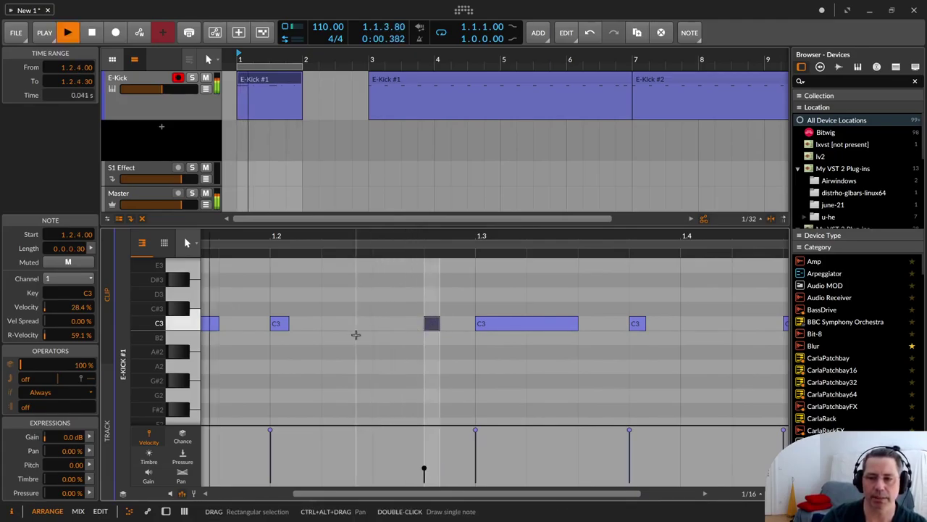
pyautogui.moveTo(424, 468); pyautogui.dragTo(424, 474)
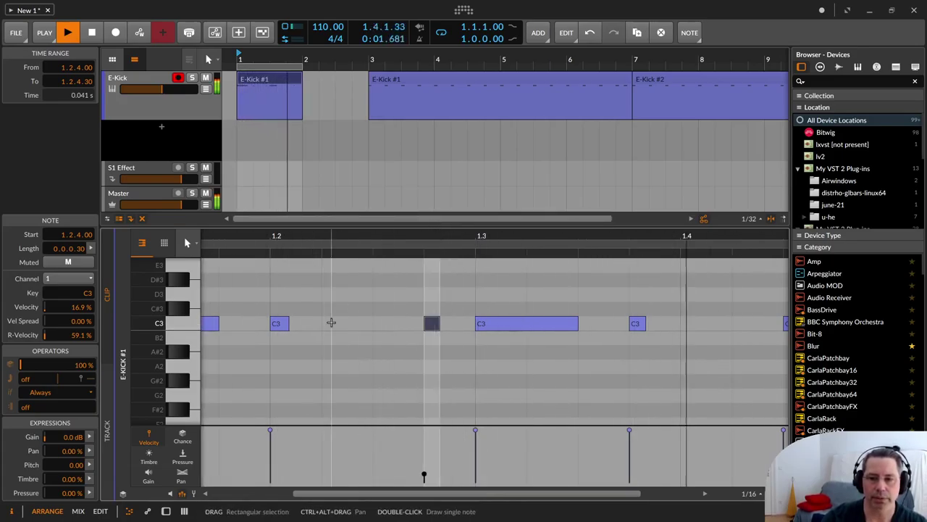
# Lengthen the C3 note at 1.2.1 to 0.0.1.00, listen to the pattern and stop playback
pyautogui.moveTo(287, 324); pyautogui.dragTo(322, 326)
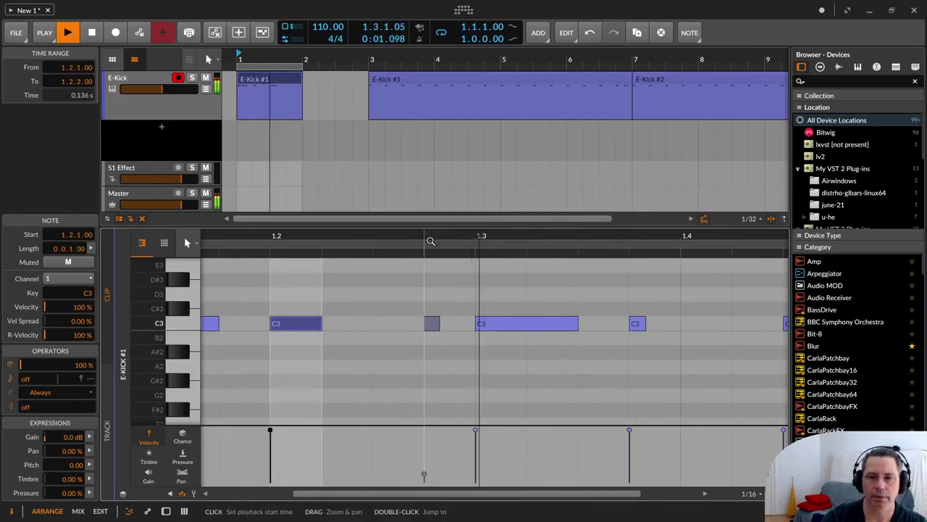
pyautogui.press('space')
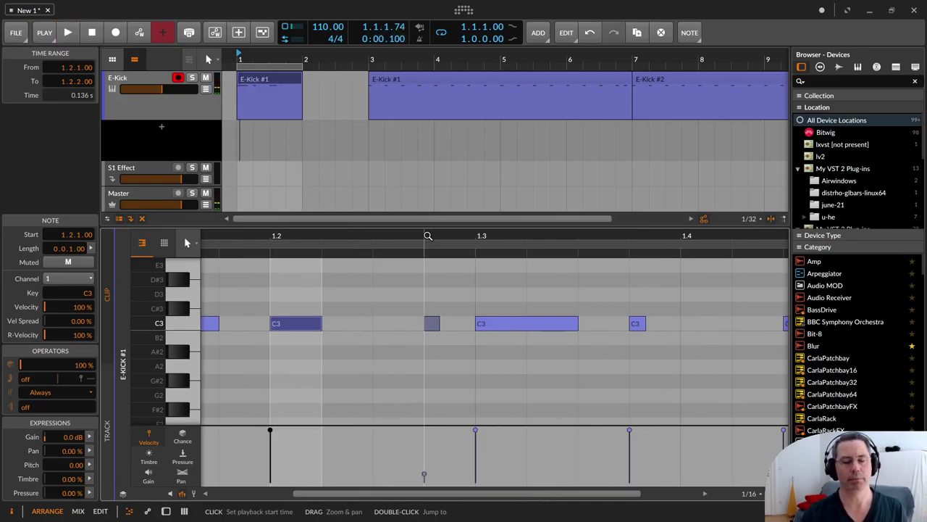